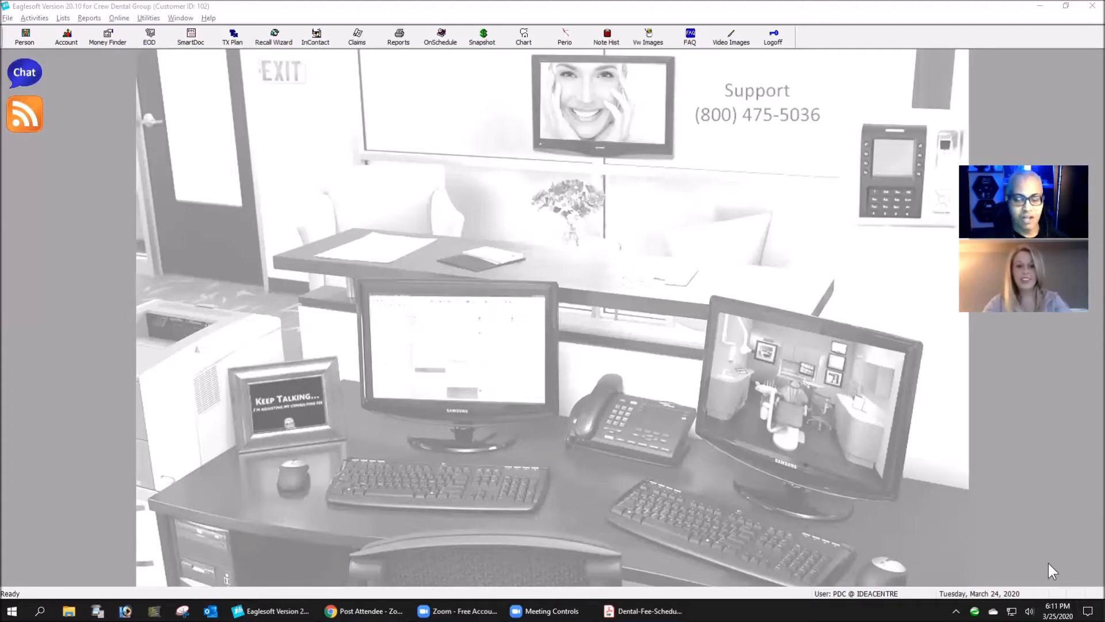
# - Create a new employer record in the Employers / Coverage List and name it The Crew Process
pyautogui.click(63, 18)
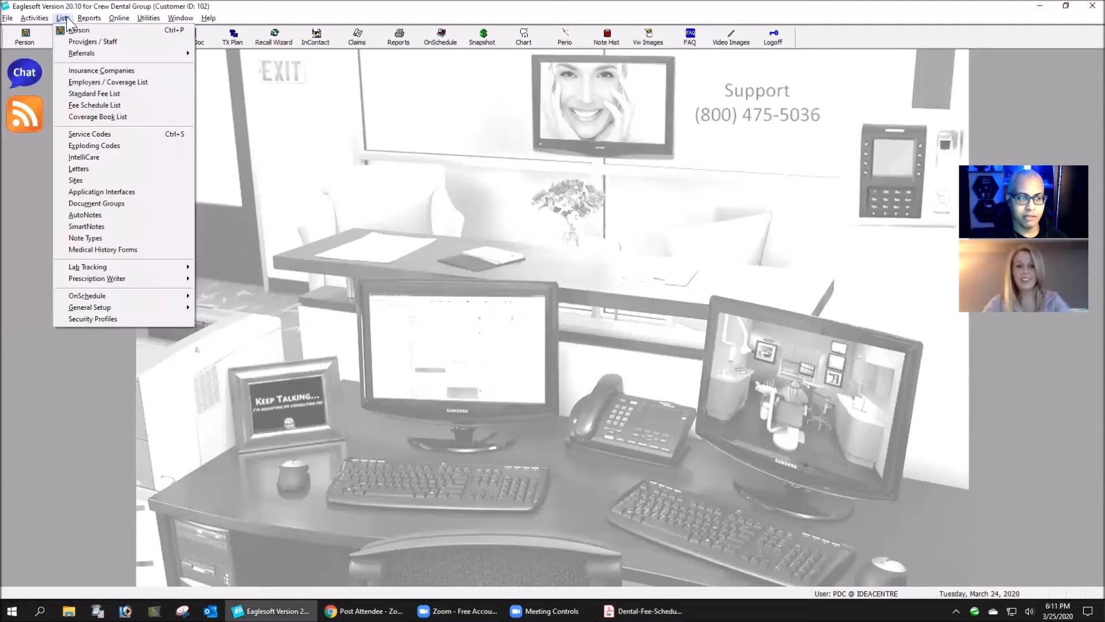
pyautogui.click(113, 84)
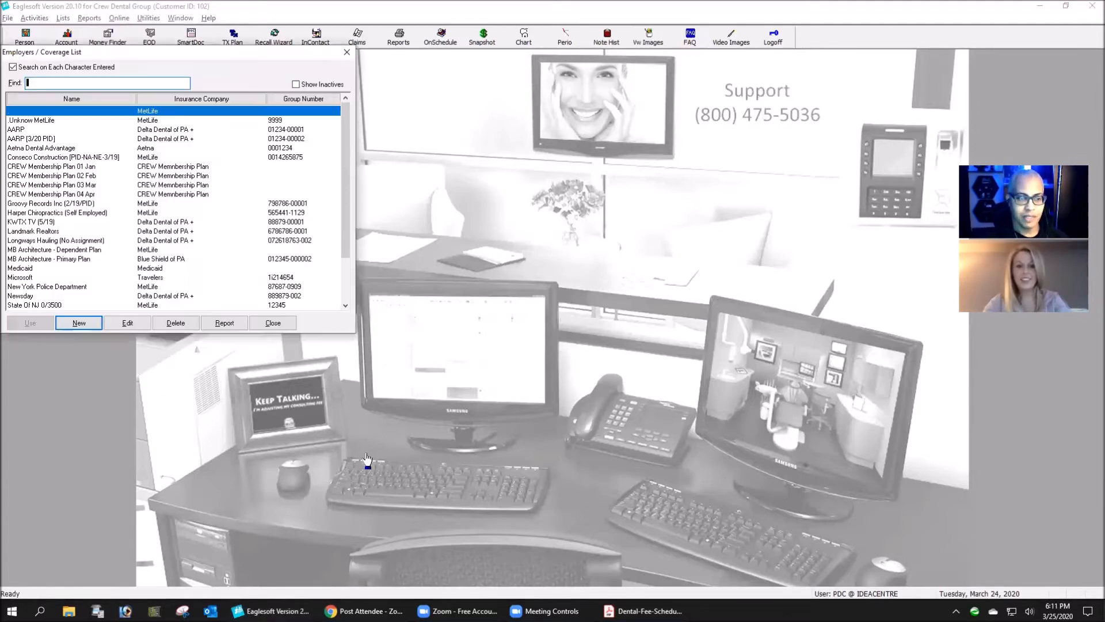
pyautogui.click(80, 322)
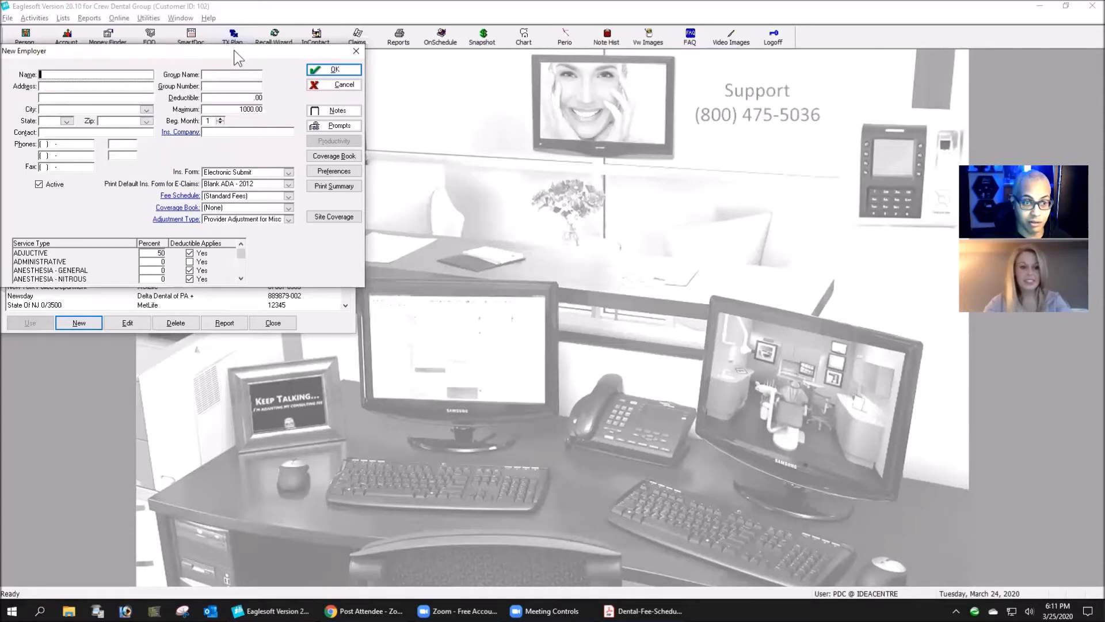
pyautogui.moveTo(234, 50); pyautogui.dragTo(410, 105)
pyautogui.write('The Crew ')
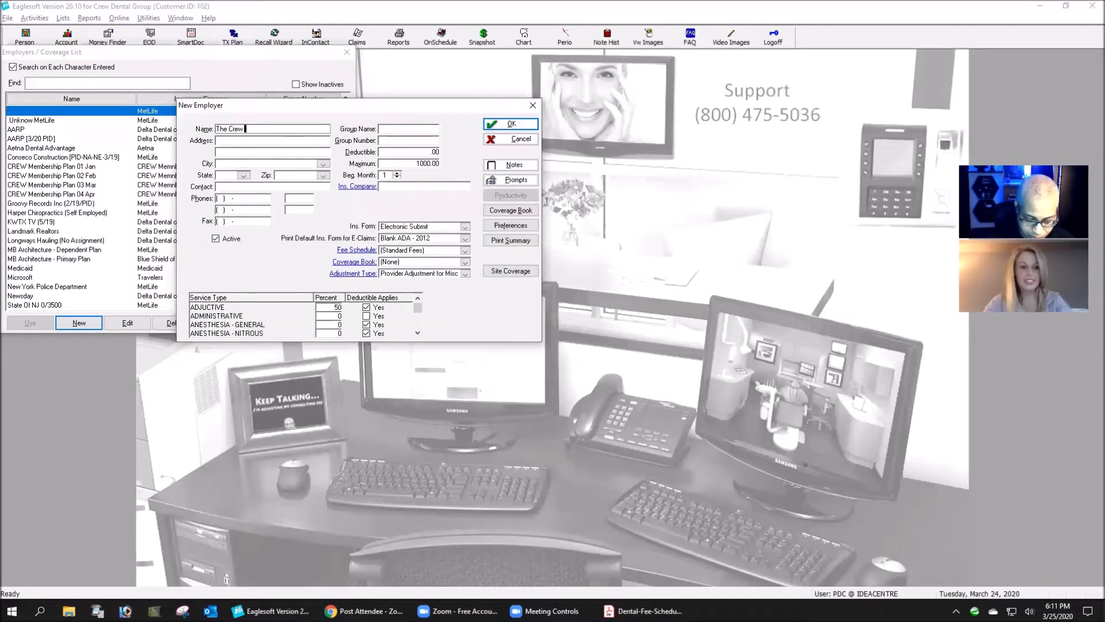
pyautogui.write('Process')
pyautogui.press('Tab')
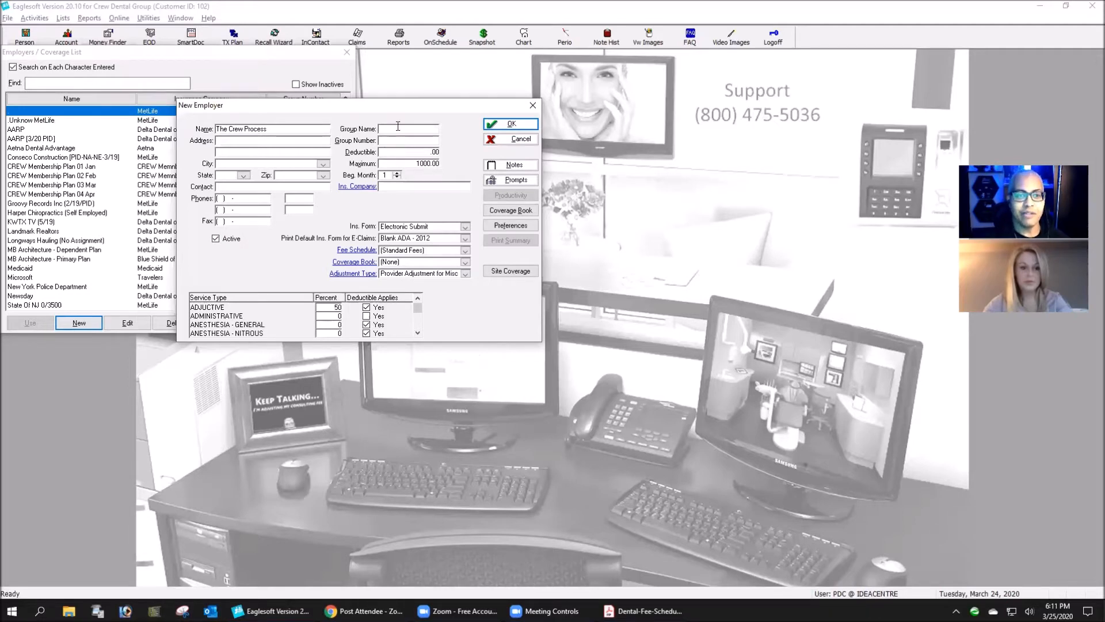
# - Enter the group number for the new employer's insurance plan
pyautogui.click(409, 140)
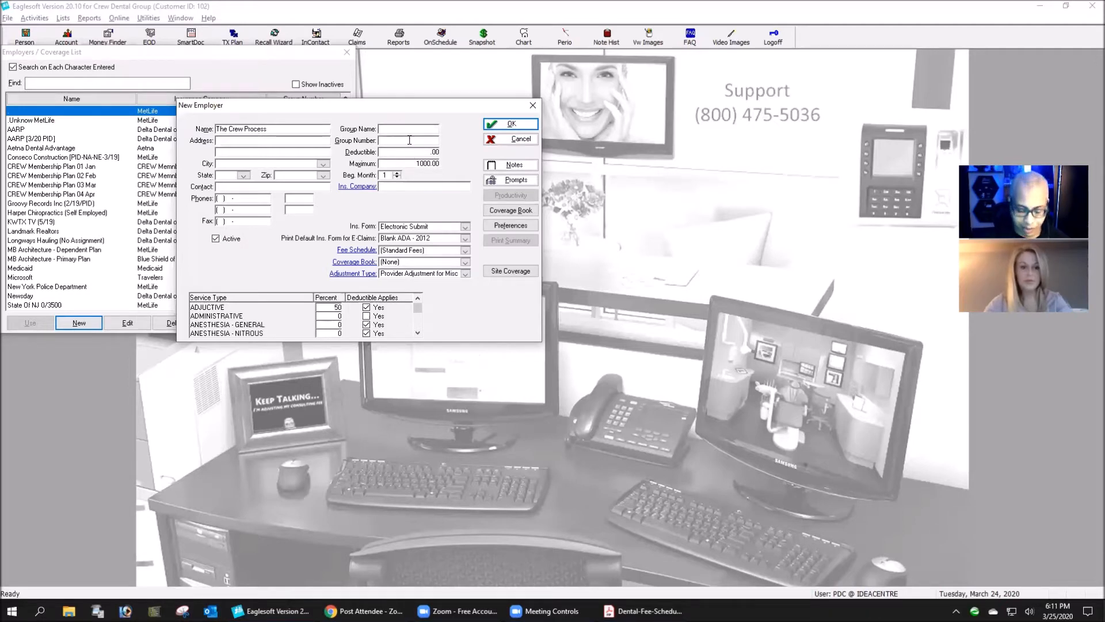
pyautogui.write('0')
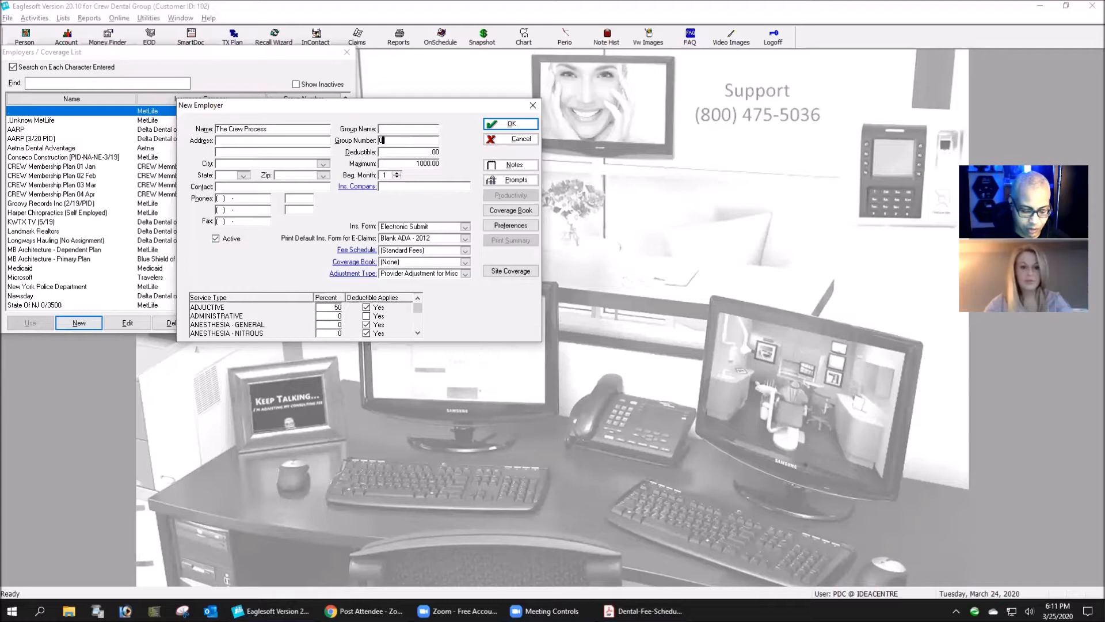
pyautogui.write('1234-00001')
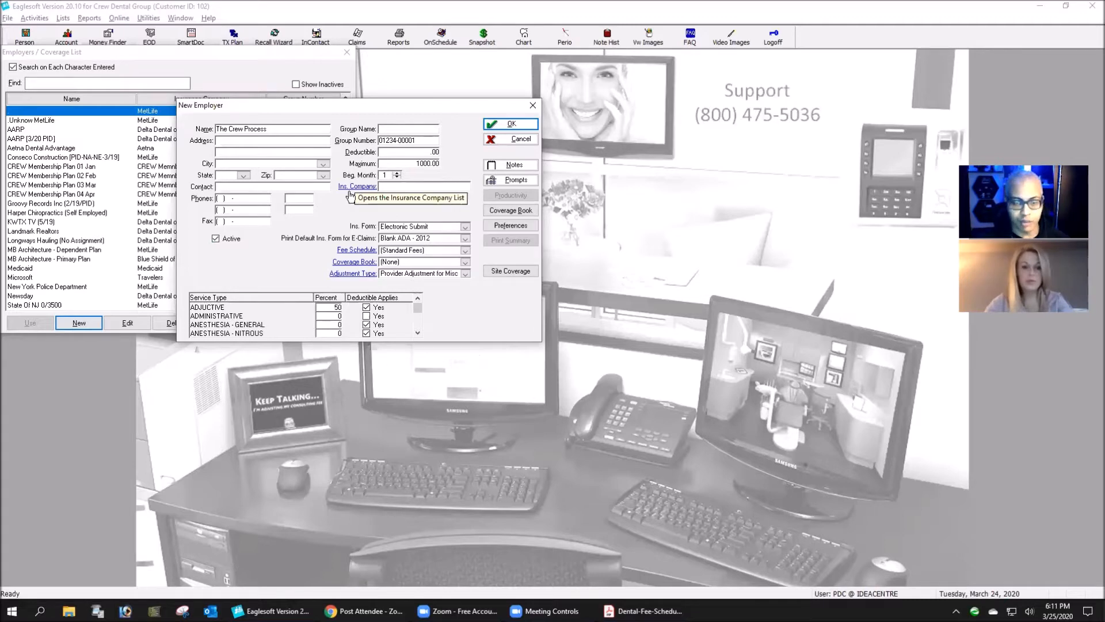
# - Set the employer plan's deductible to 25.00 and its maximum to 1500.00
pyautogui.click(419, 152)
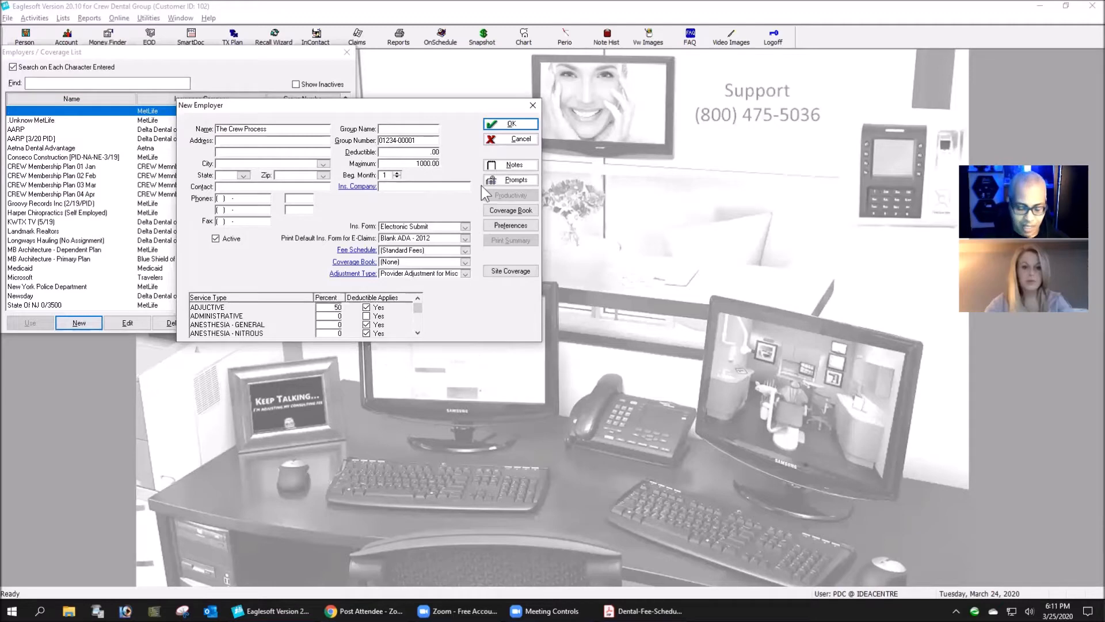
pyautogui.write('25')
pyautogui.press('Tab')
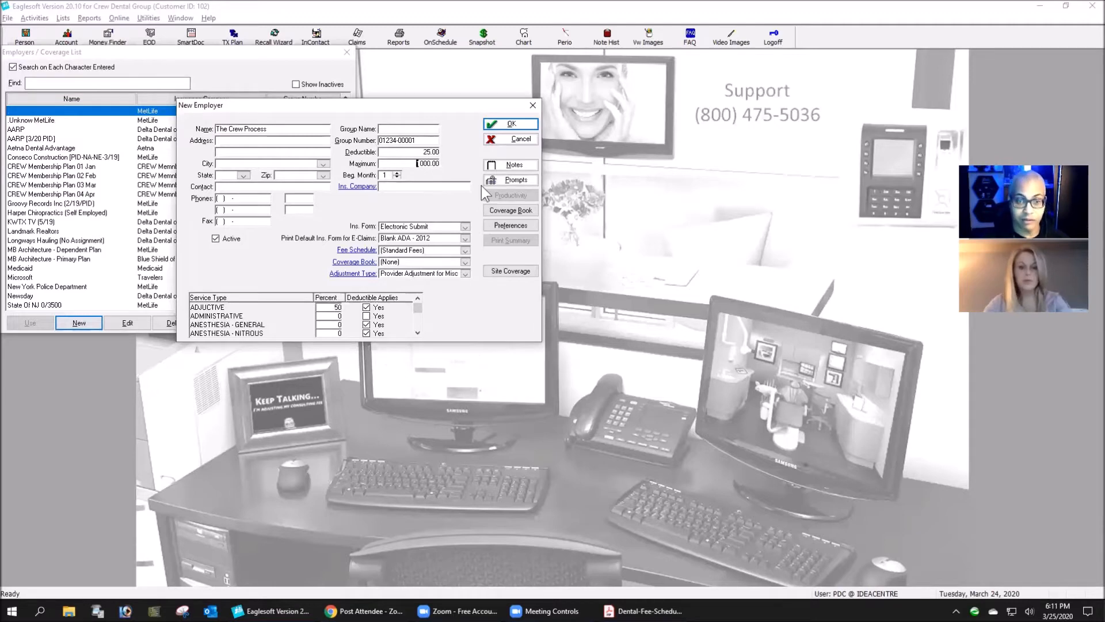
pyautogui.doubleClick(427, 162)
pyautogui.write('1500')
pyautogui.press('Tab')
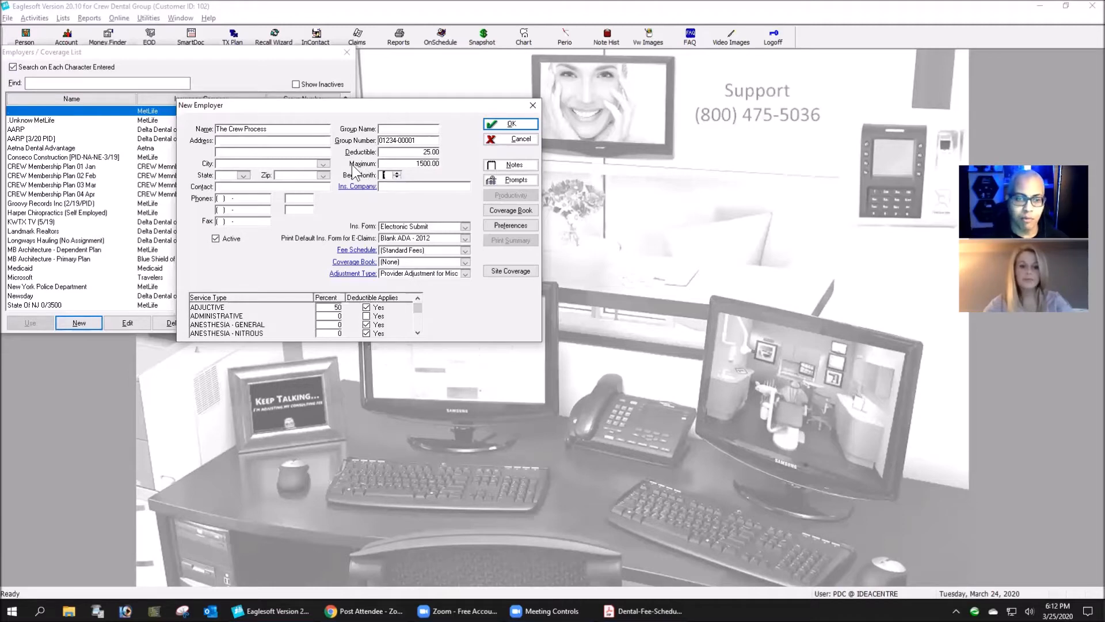
# - Set the plan's beginning month to 3 and assign Aetna from the insurance companies list
pyautogui.click(391, 186)
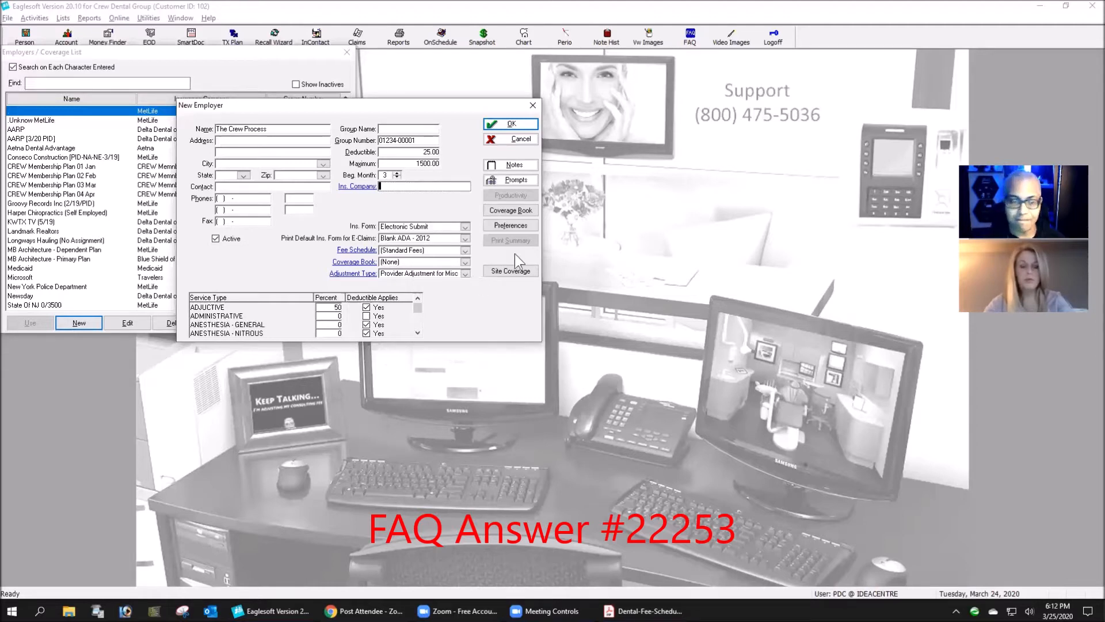
pyautogui.click(359, 188)
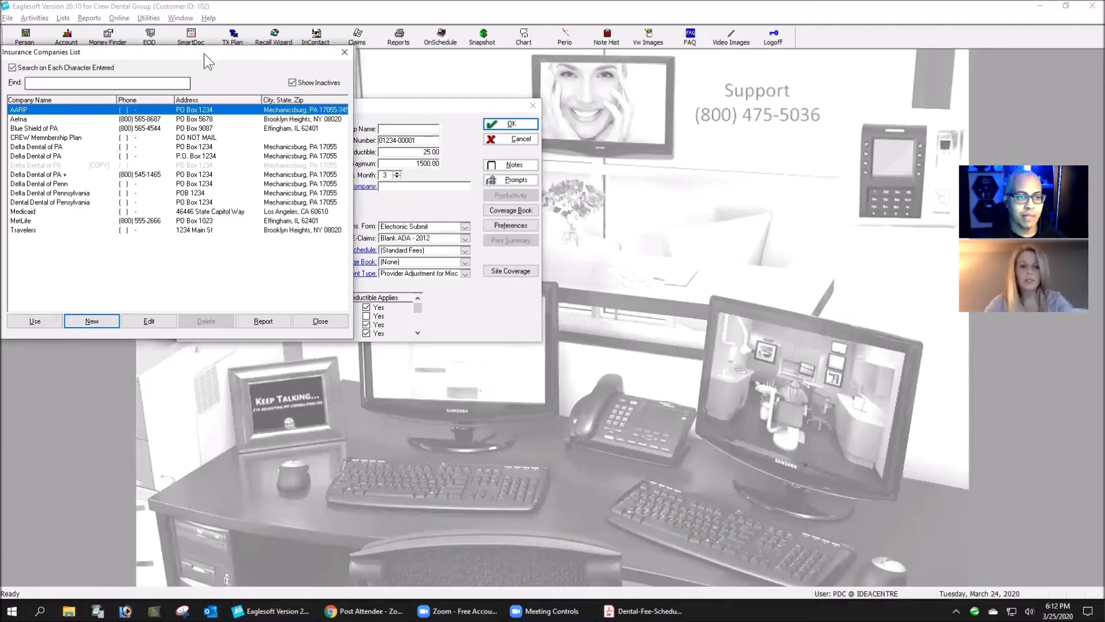
pyautogui.moveTo(209, 56); pyautogui.dragTo(609, 198)
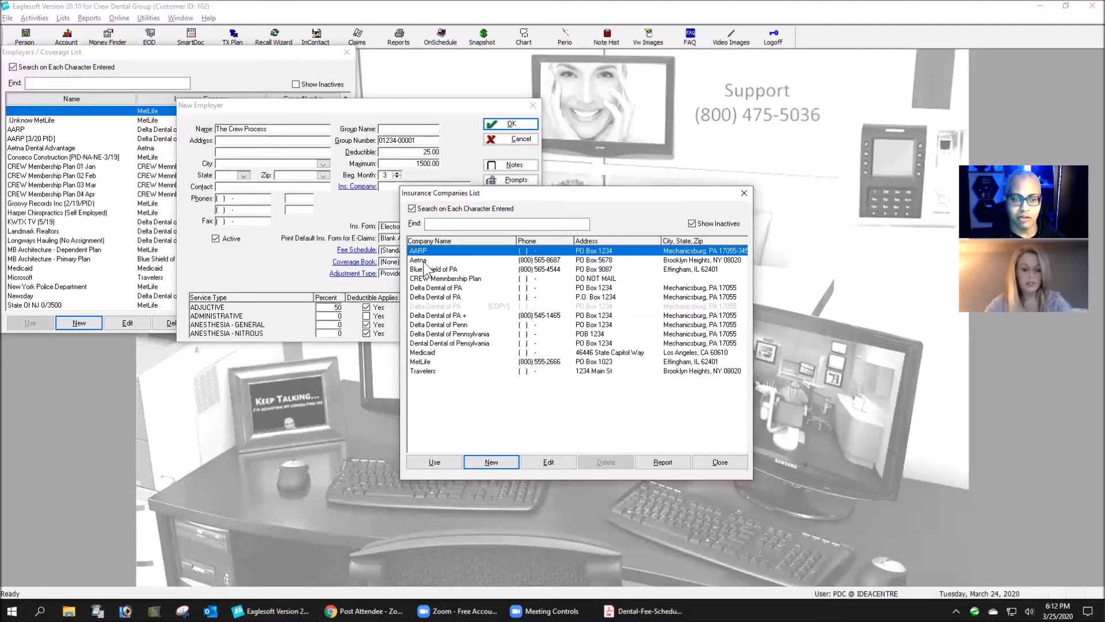
pyautogui.click(427, 261)
pyautogui.click(451, 461)
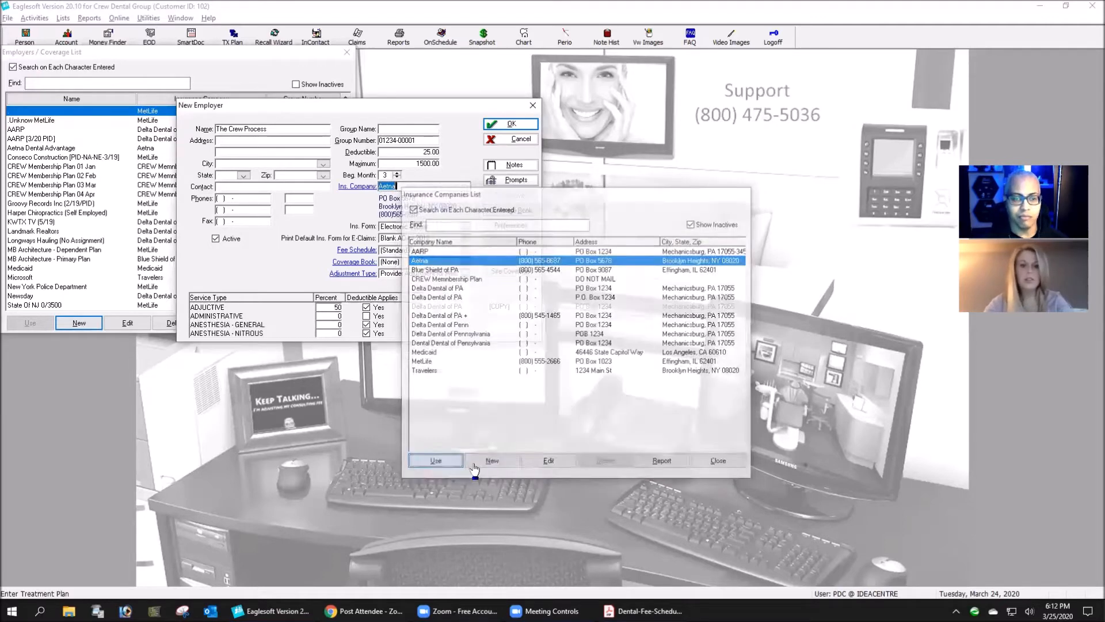
pyautogui.press('Tab')
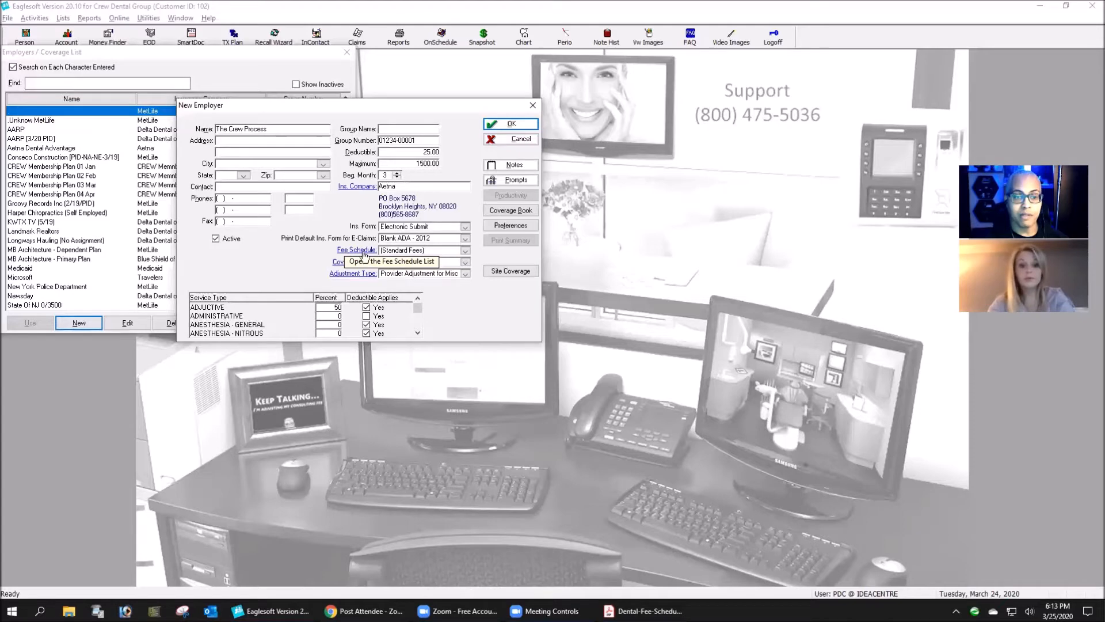
# - Open the fee schedule list for the new employer and review the existing fee schedules one by one
pyautogui.click(363, 252)
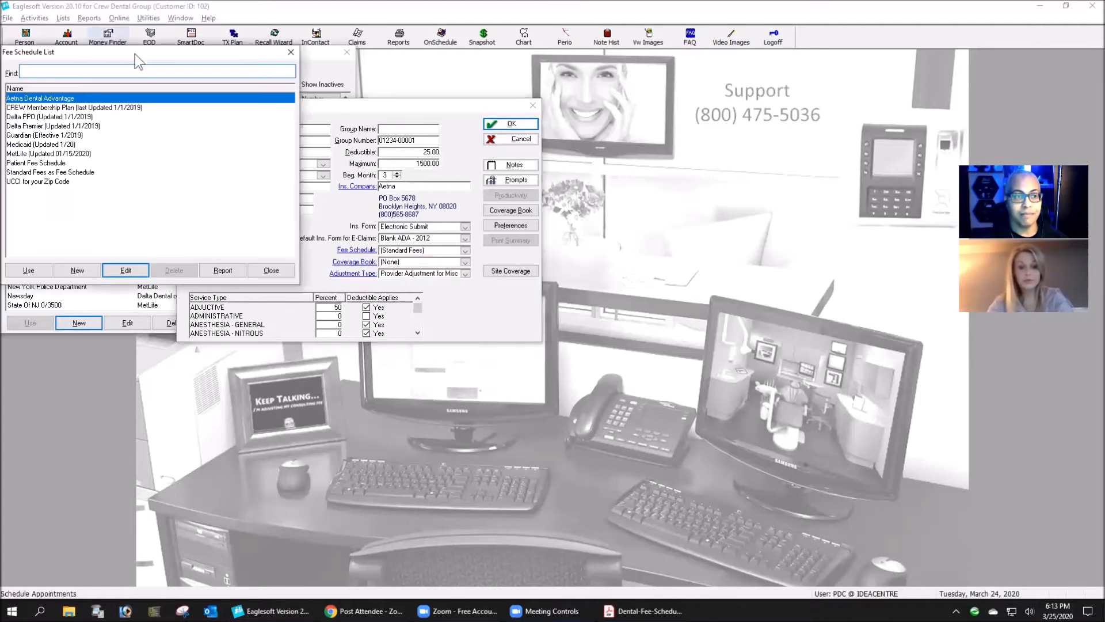
pyautogui.moveTo(156, 57); pyautogui.dragTo(462, 160)
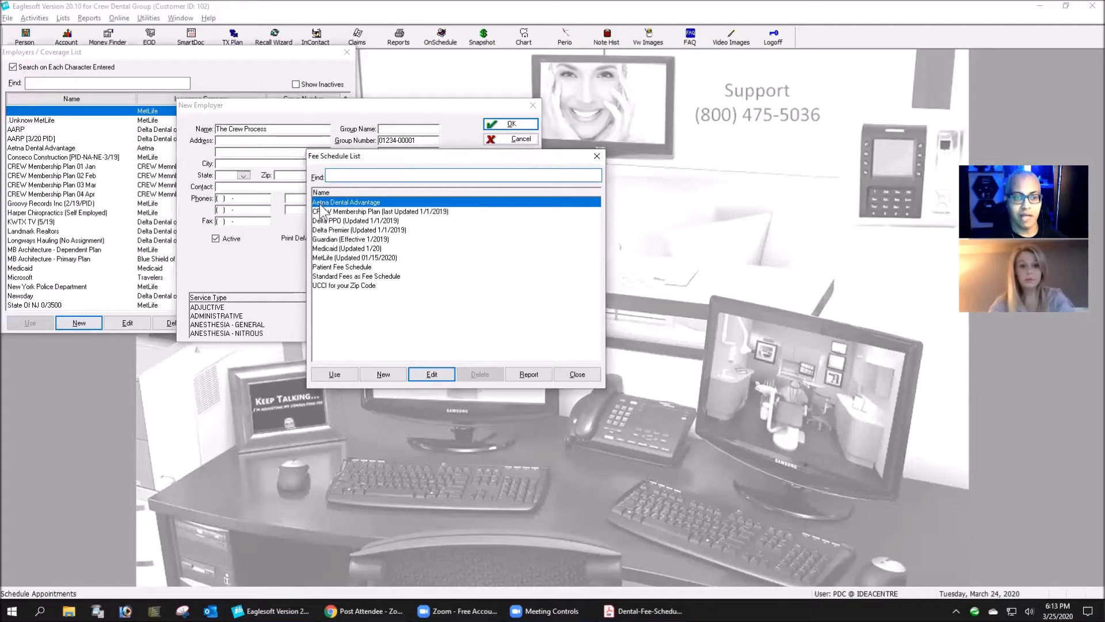
pyautogui.press('Down')
pyautogui.press('Down')
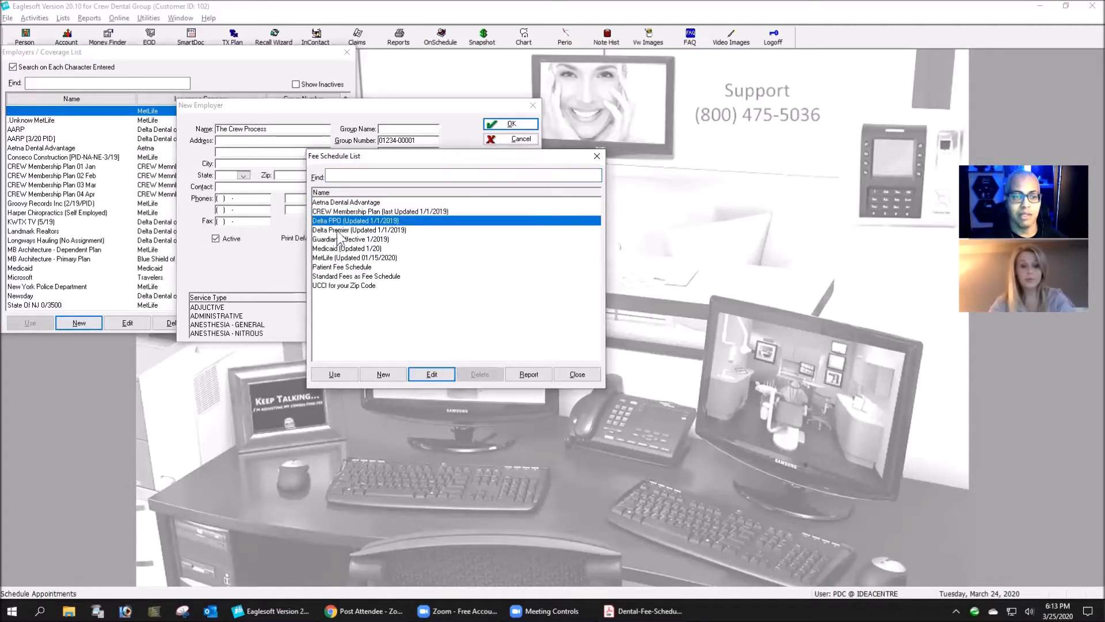
pyautogui.press('Down')
pyautogui.press('Down')
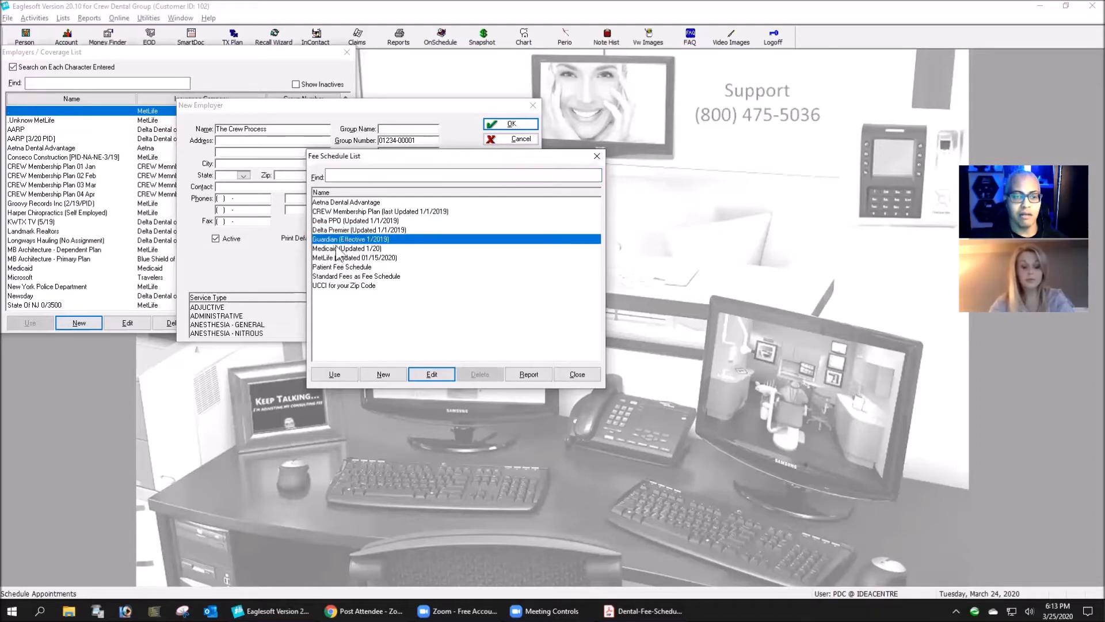
pyautogui.press('Down')
pyautogui.press('Down')
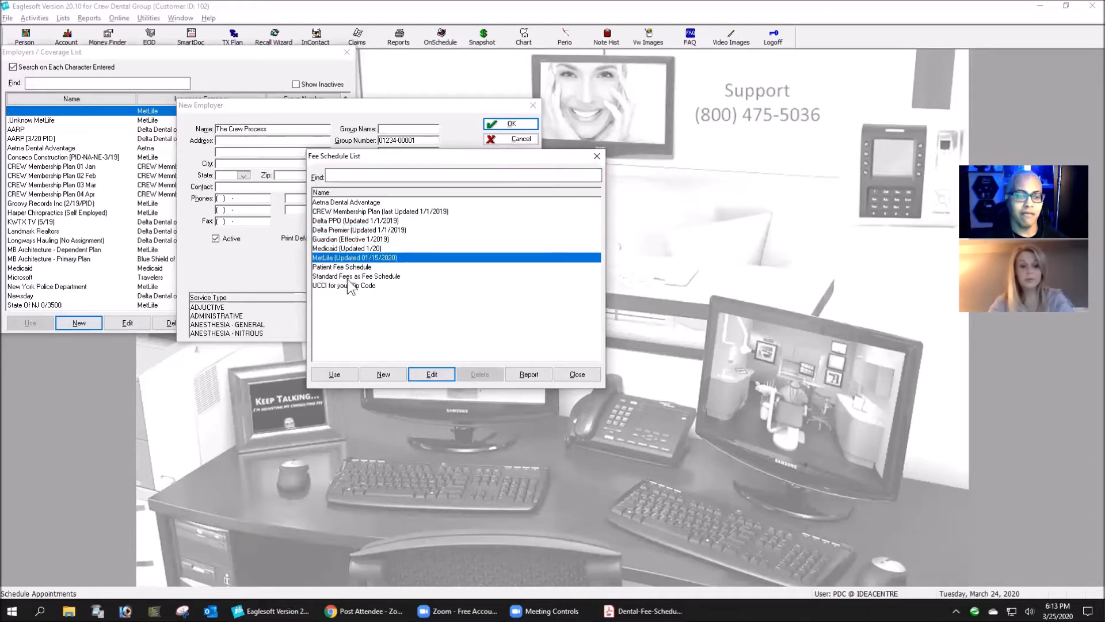
pyautogui.click(327, 268)
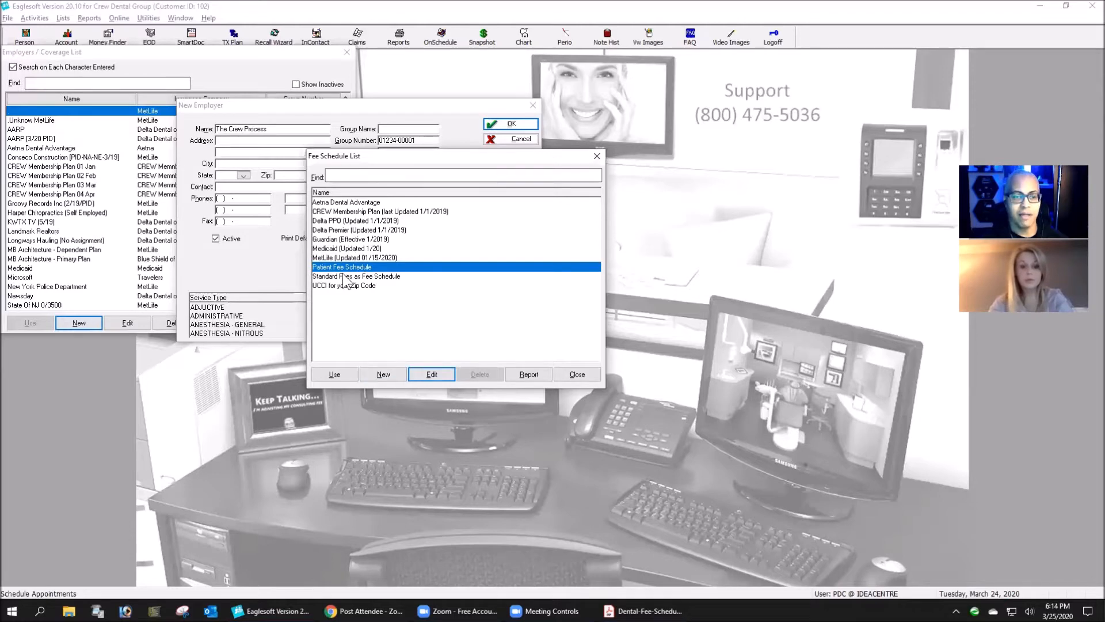
pyautogui.press('Down')
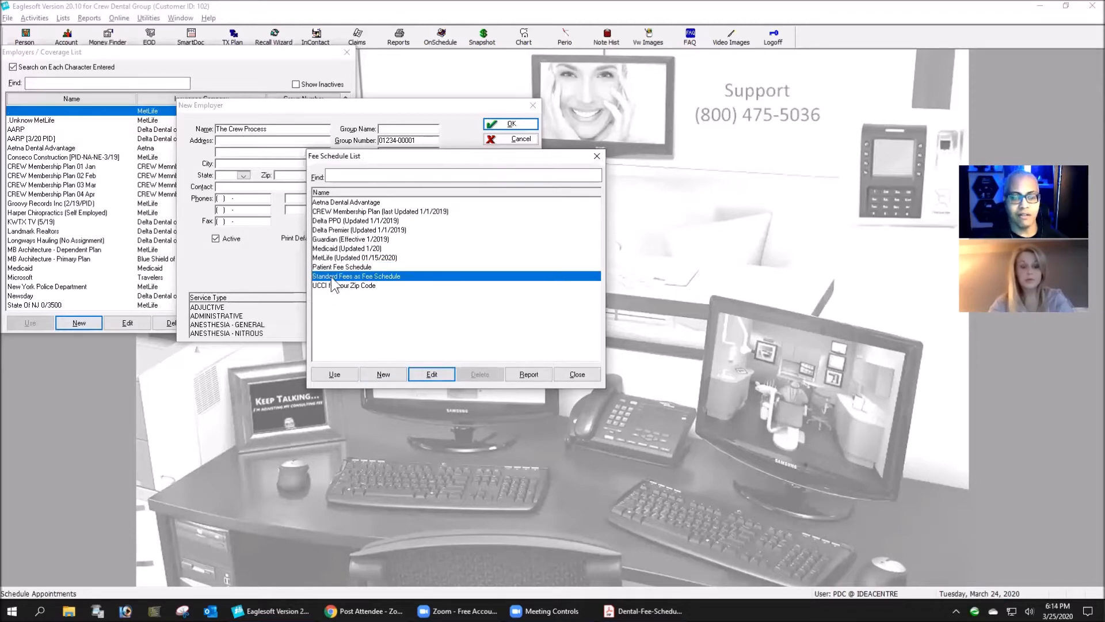
pyautogui.press('Down')
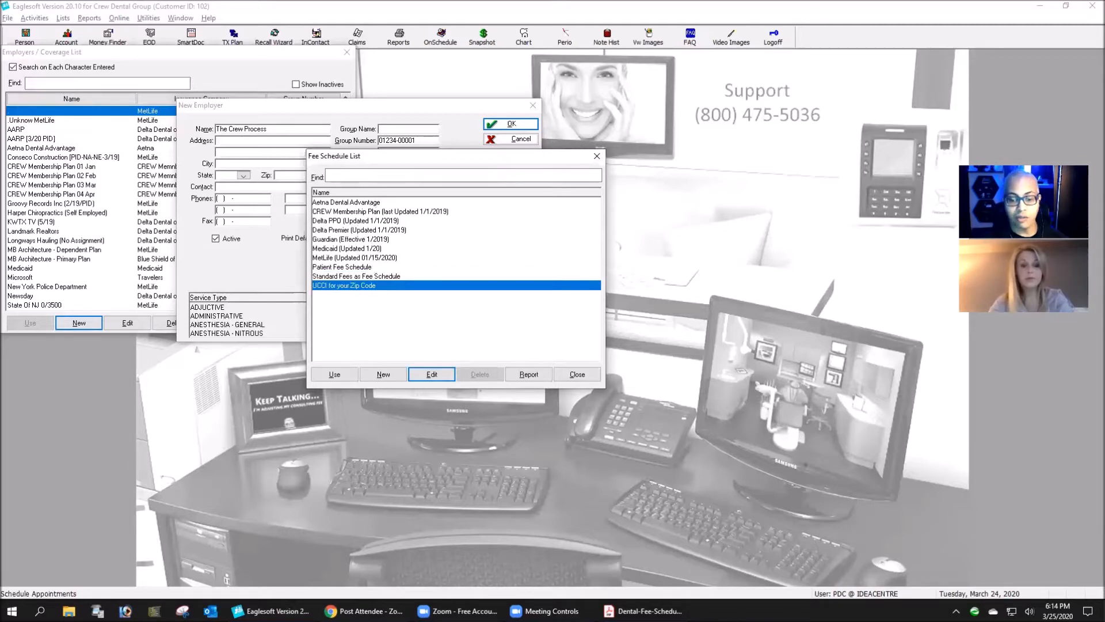
# - Switch to the dental fee schedule PDF in Adobe Acrobat Reader and place it side by side with Eaglesoft
pyautogui.moveTo(623, 606)
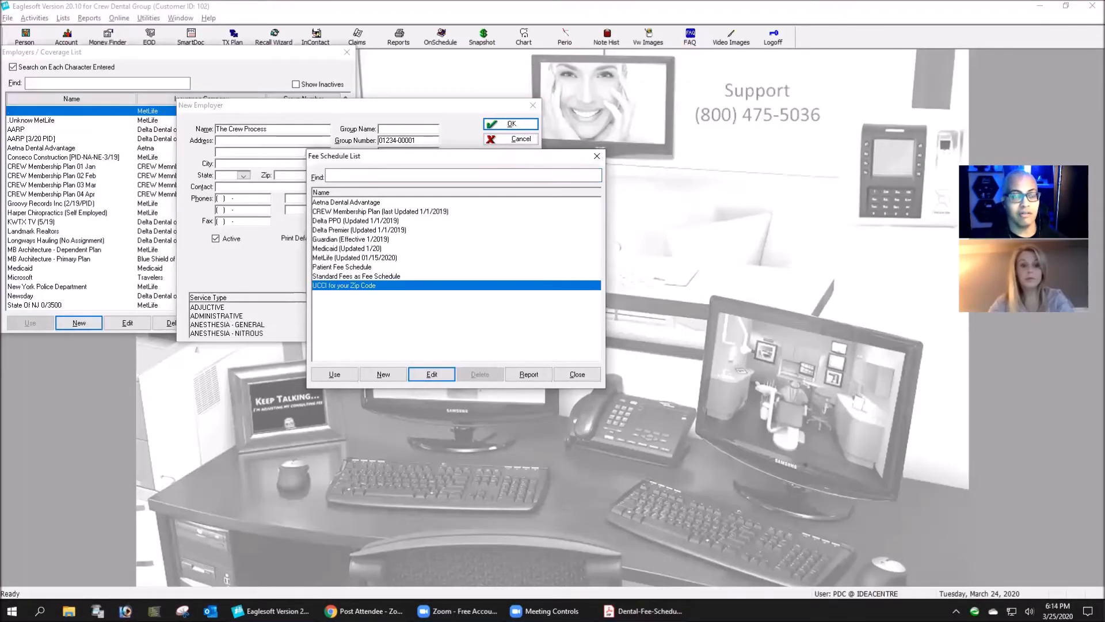
pyautogui.hotkey('alt', 'Tab')
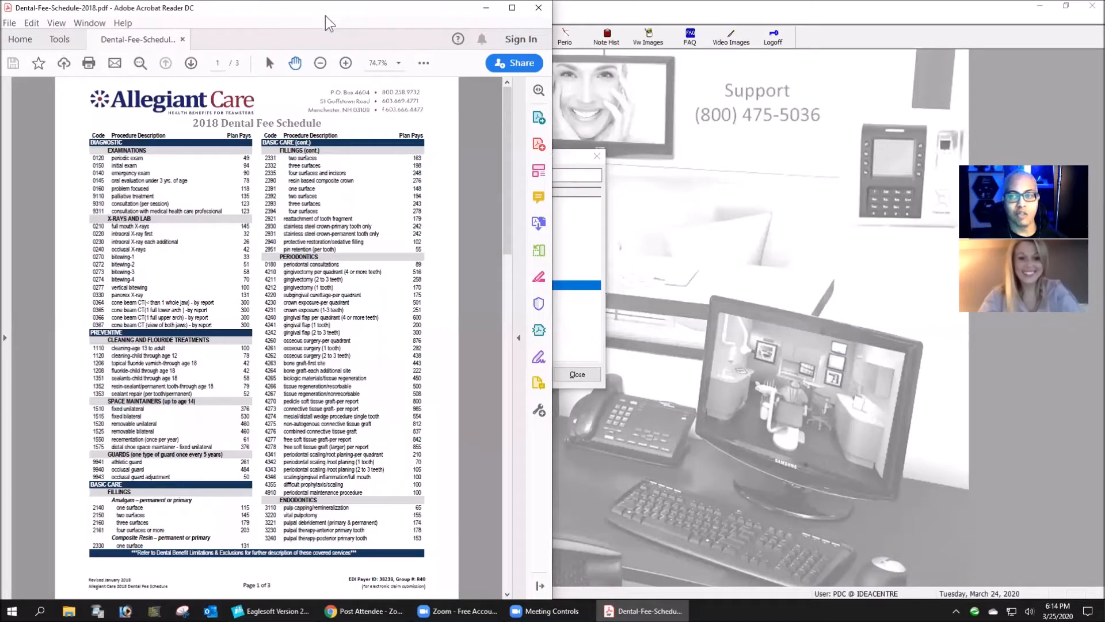
pyautogui.press('super+Right')
pyautogui.click(452, 169)
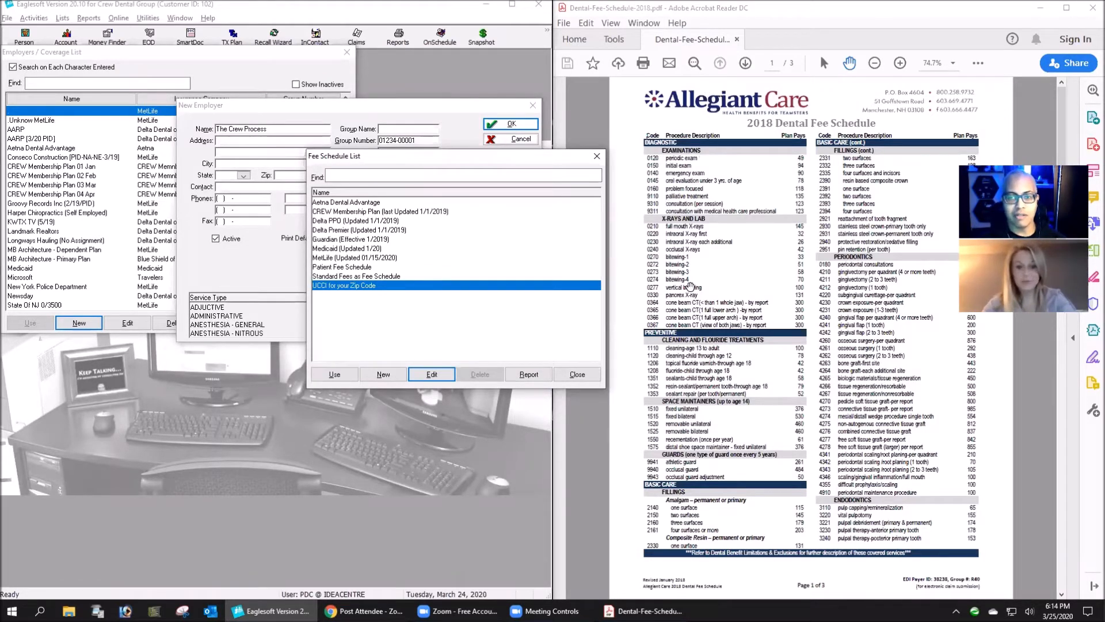
# - Start a new fee schedule created by individually setting up service codes
pyautogui.click(387, 379)
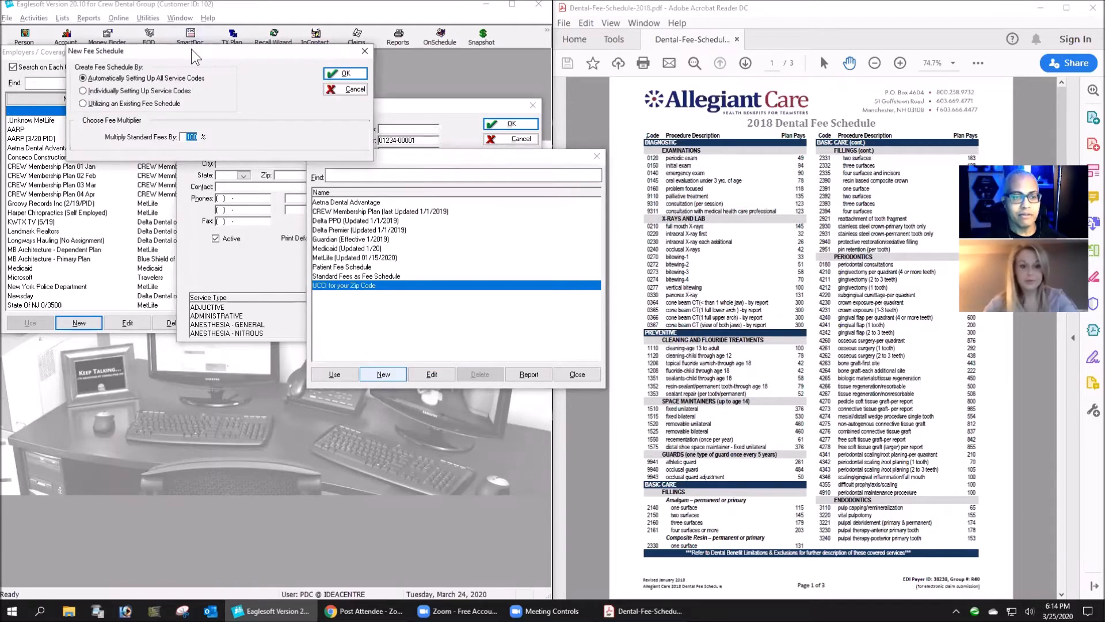
pyautogui.moveTo(196, 57); pyautogui.dragTo(437, 307)
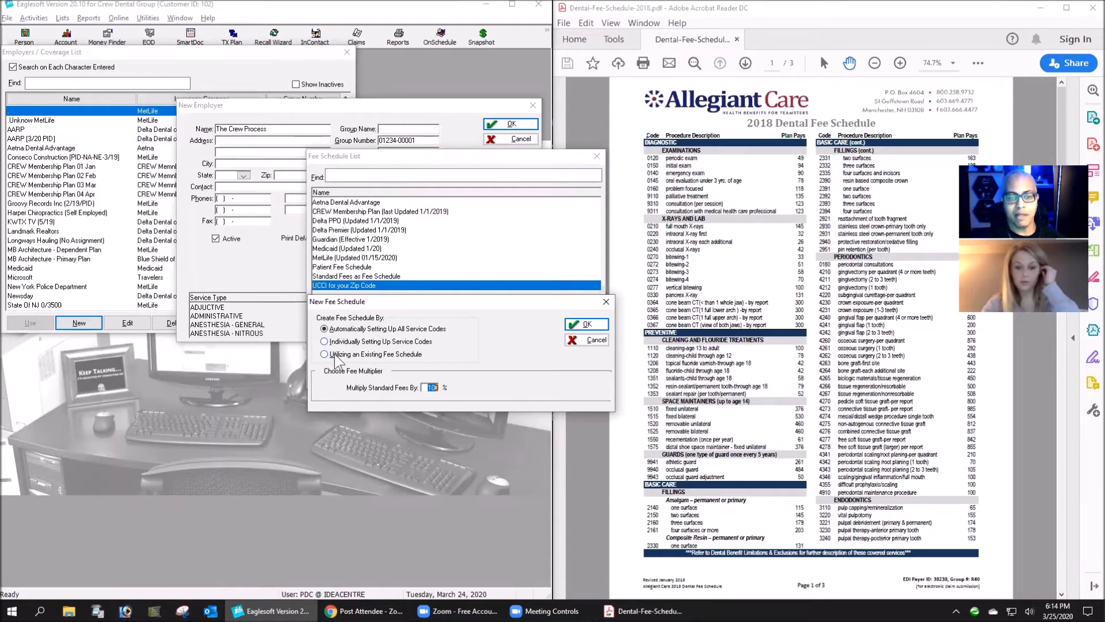
pyautogui.click(350, 355)
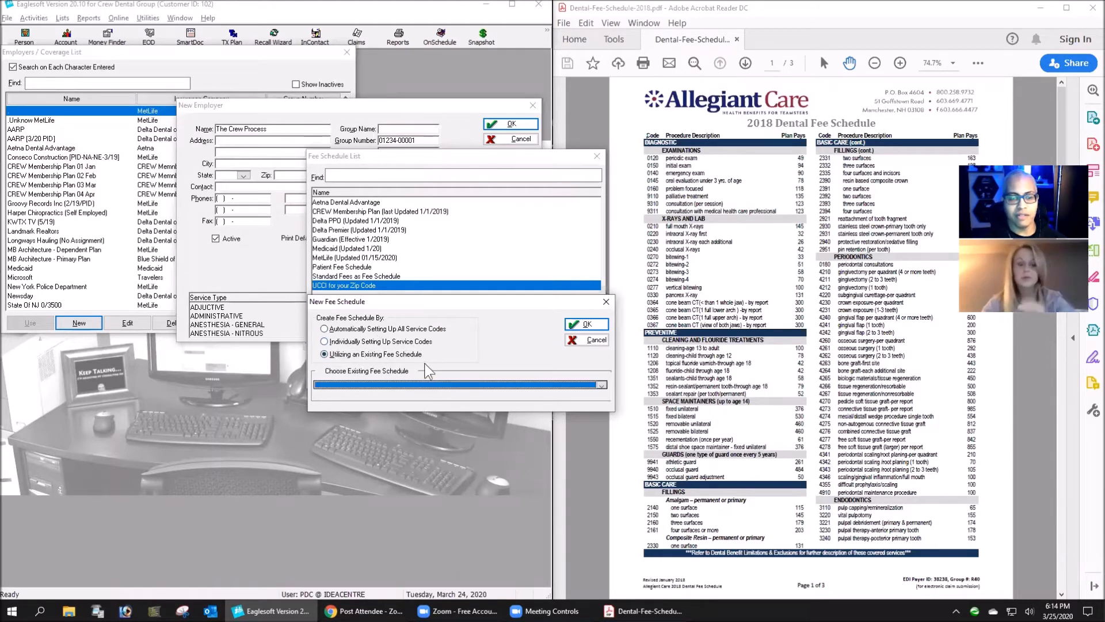
pyautogui.click(324, 342)
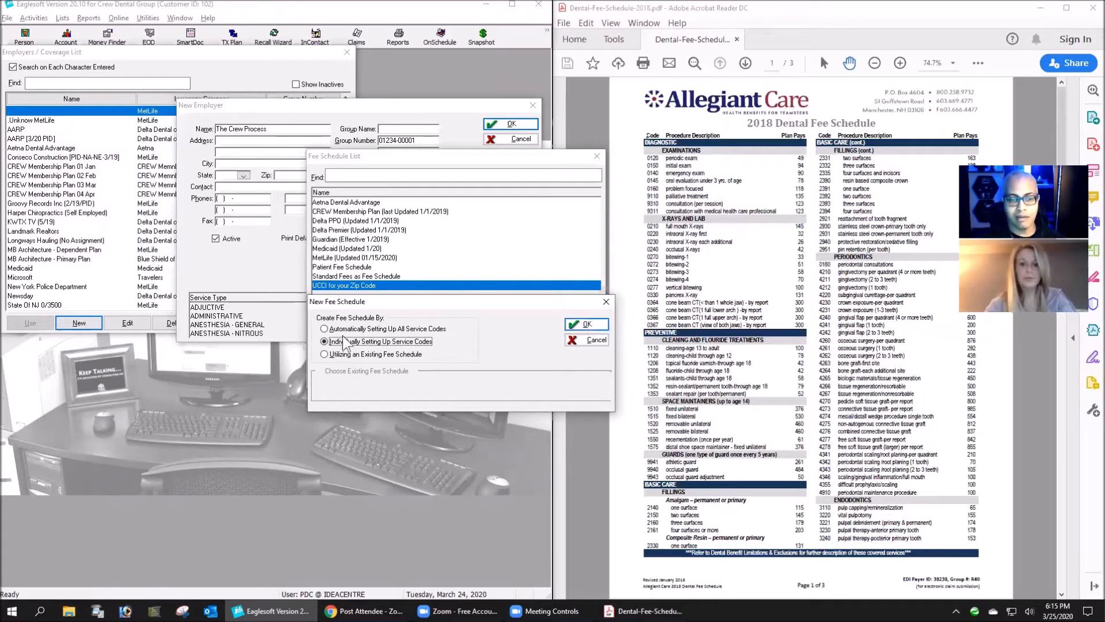
pyautogui.click(598, 325)
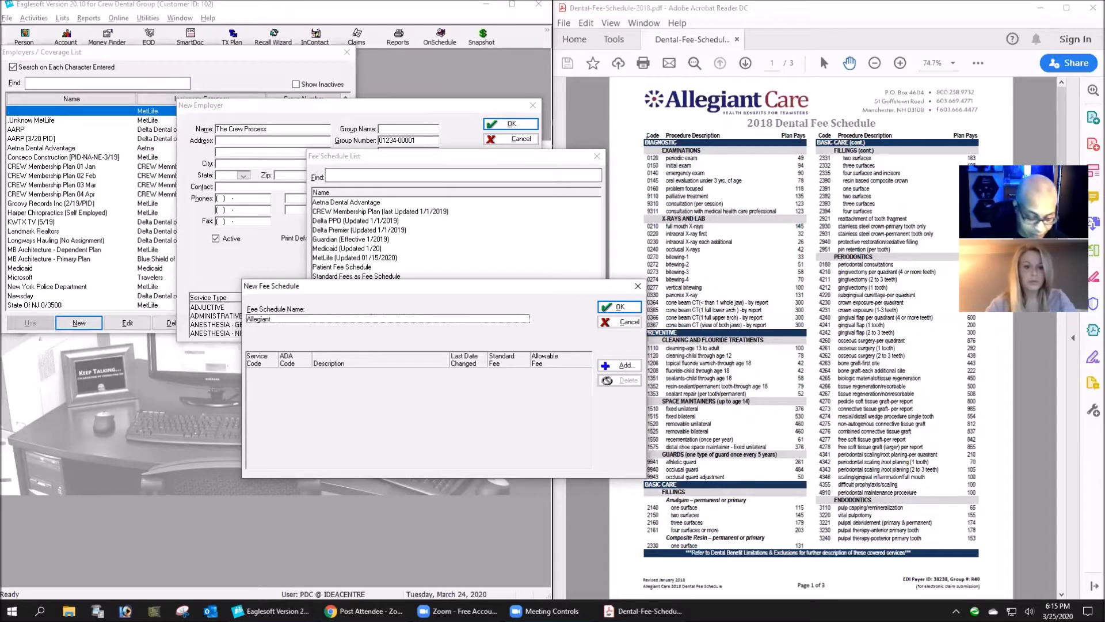
# - Name the new fee schedule Allegiant Fees (3/2020)
pyautogui.write('ewe')
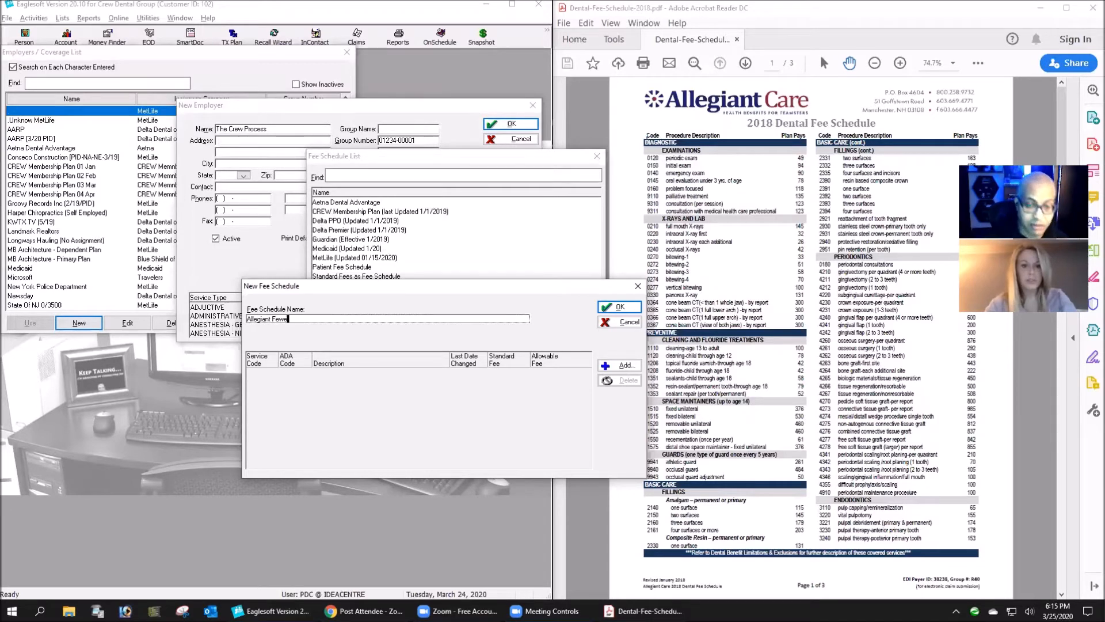
pyautogui.press('BackSpace')
pyautogui.press('BackSpace')
pyautogui.write('es')
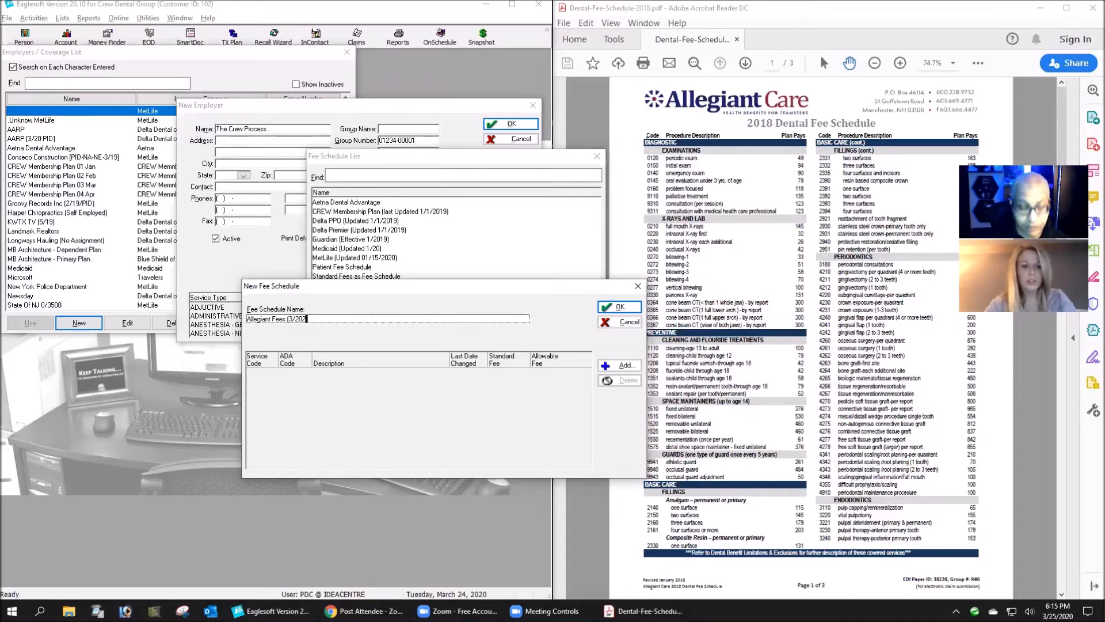
pyautogui.write('(3/2020)')
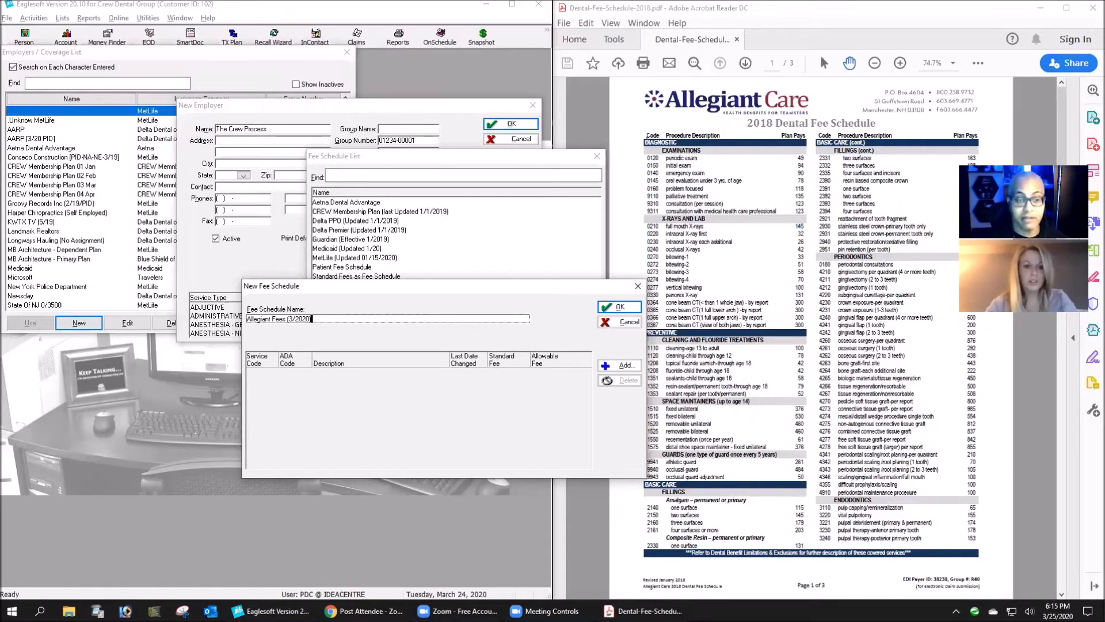
# - Rename the new fee schedule to Allegiant Fees (Updated 3/2020)
pyautogui.click(289, 319)
pyautogui.write('Up')
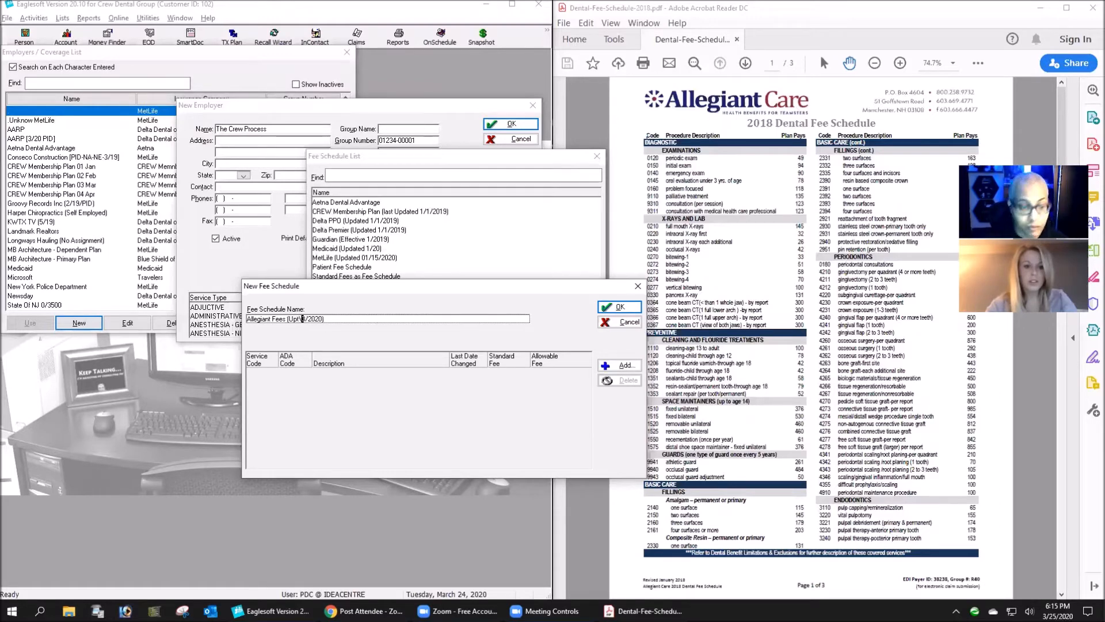
pyautogui.write('dated')
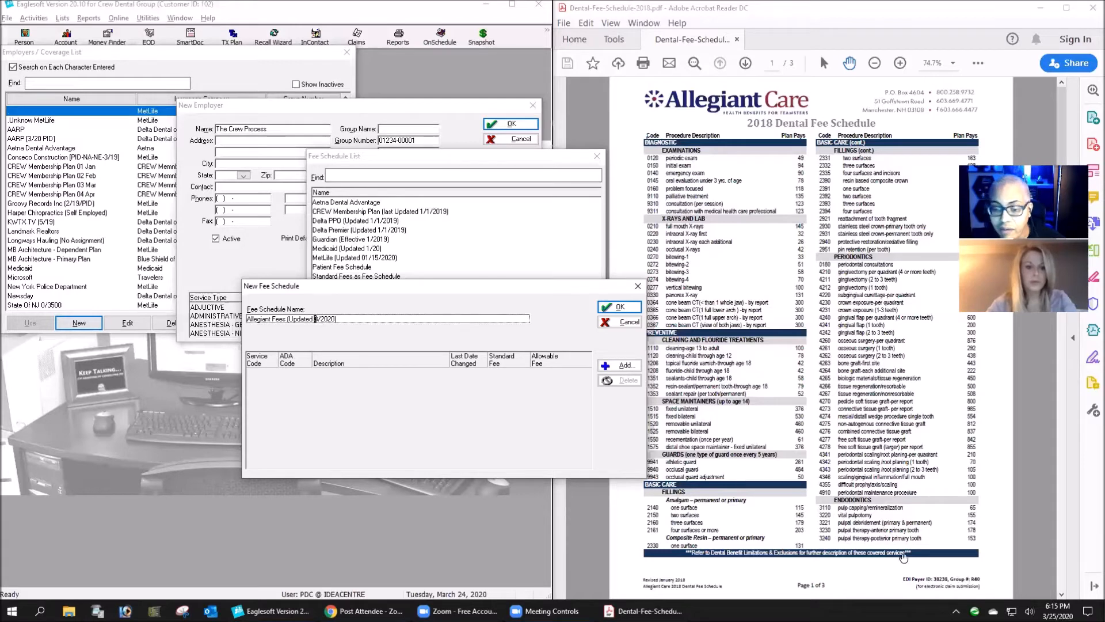
# - Add service code d0120 as the first entry of the fee schedule with an allowable fee of 39.00
pyautogui.scroll(-1, 743, 555)
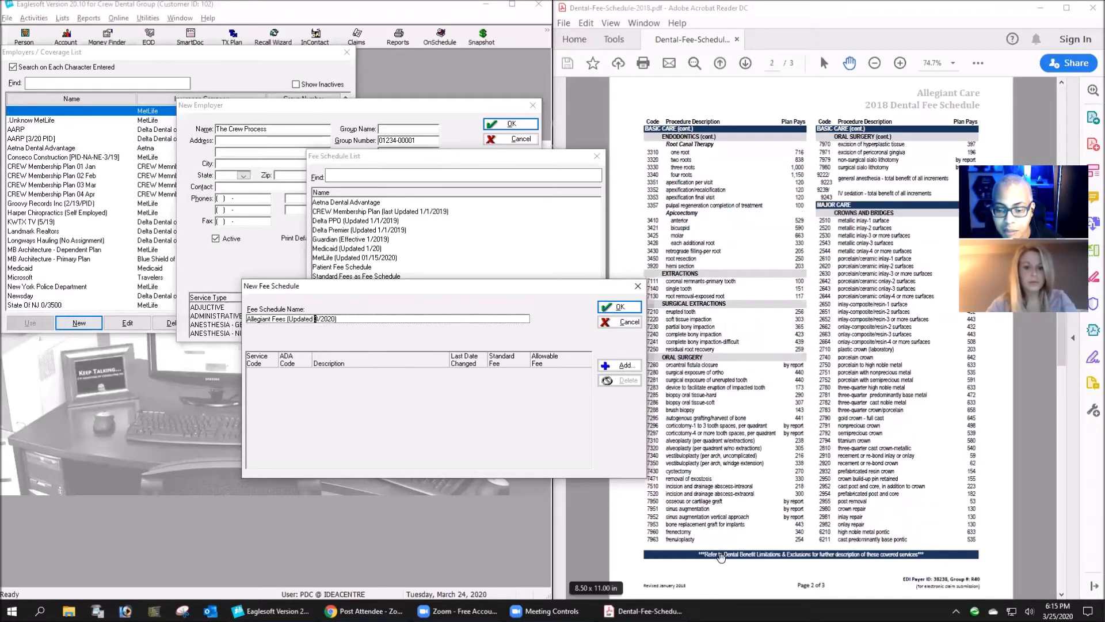
pyautogui.scroll(1, 722, 557)
pyautogui.scroll(-2, 724, 557)
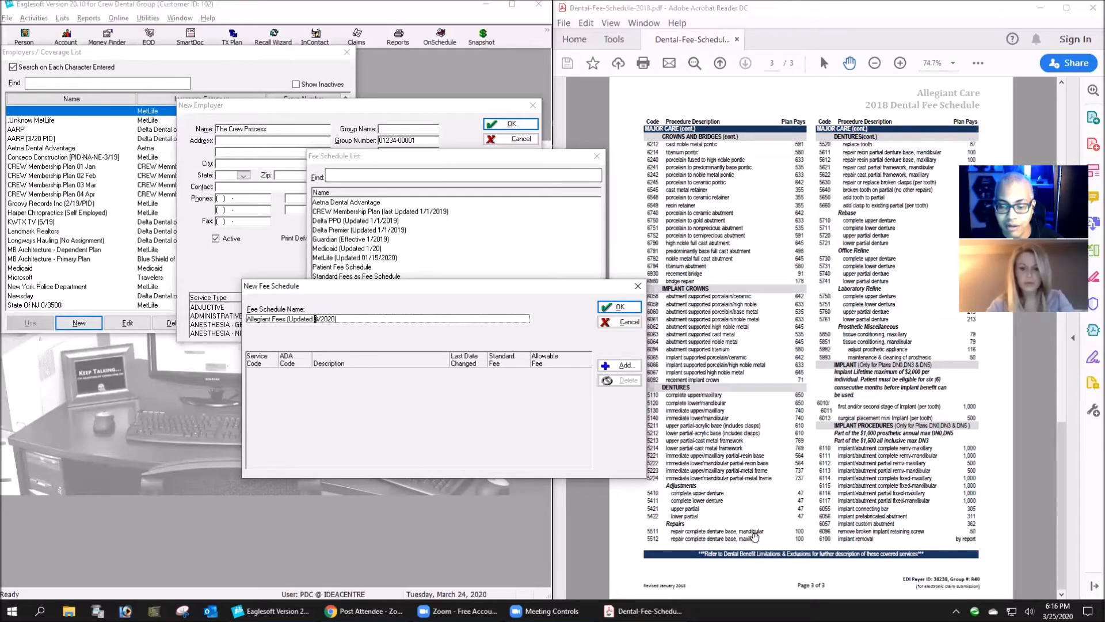
pyautogui.click(754, 535)
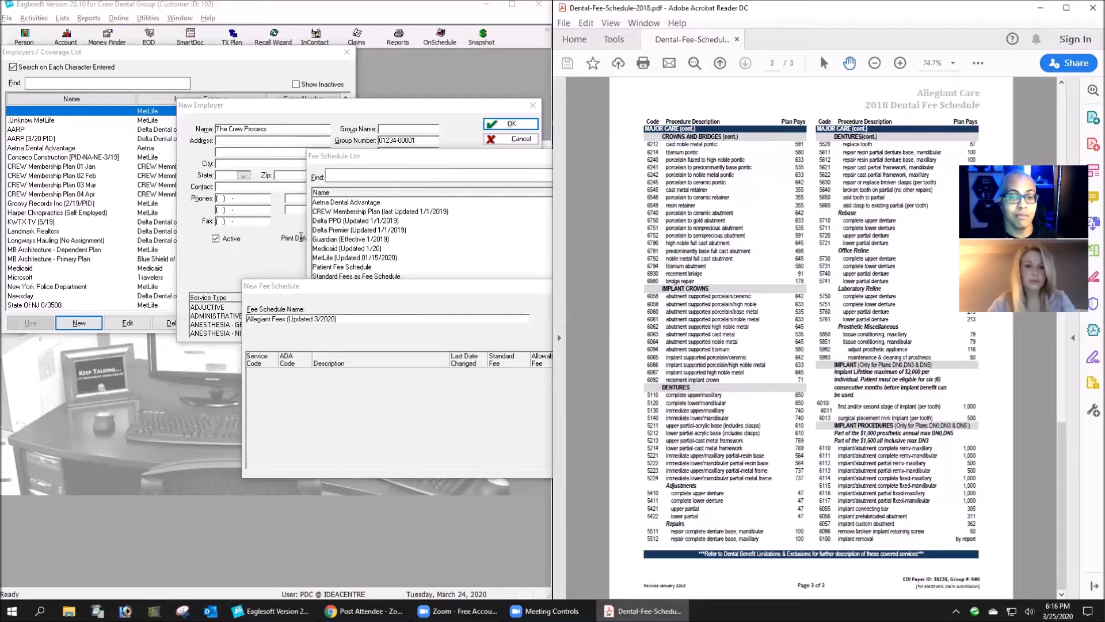
pyautogui.moveTo(414, 287); pyautogui.dragTo(289, 203)
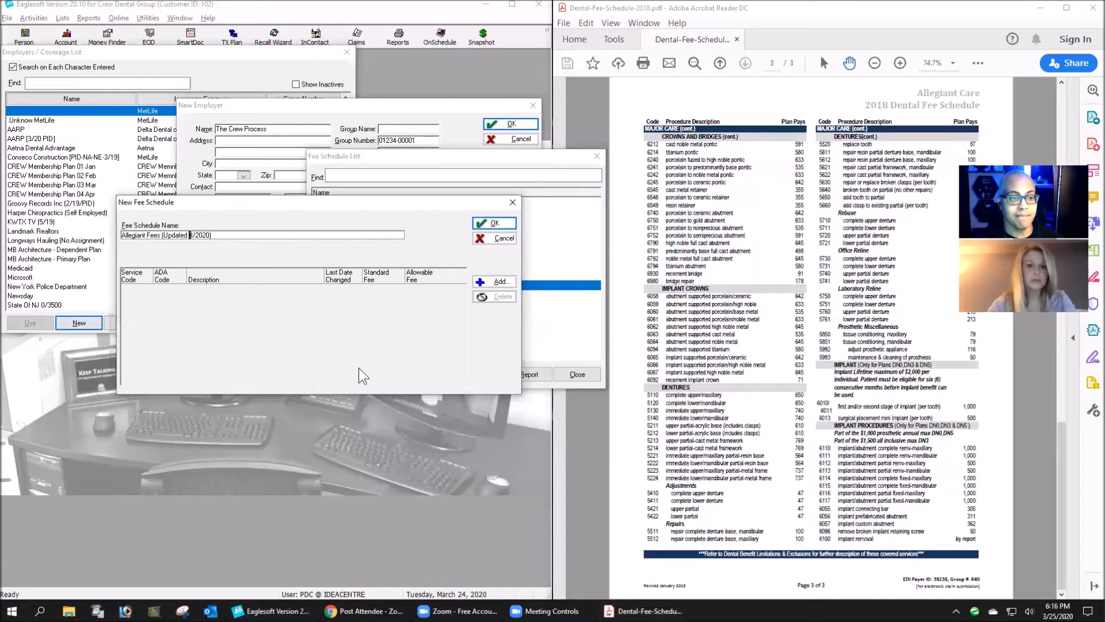
pyautogui.click(494, 284)
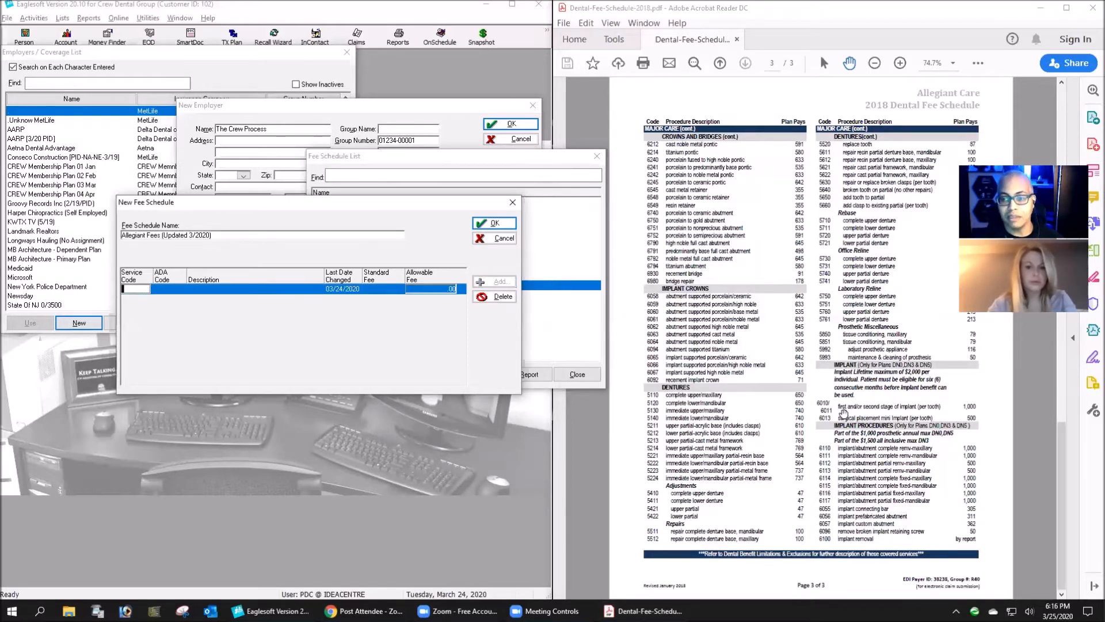
pyautogui.click(839, 322)
pyautogui.press('Home')
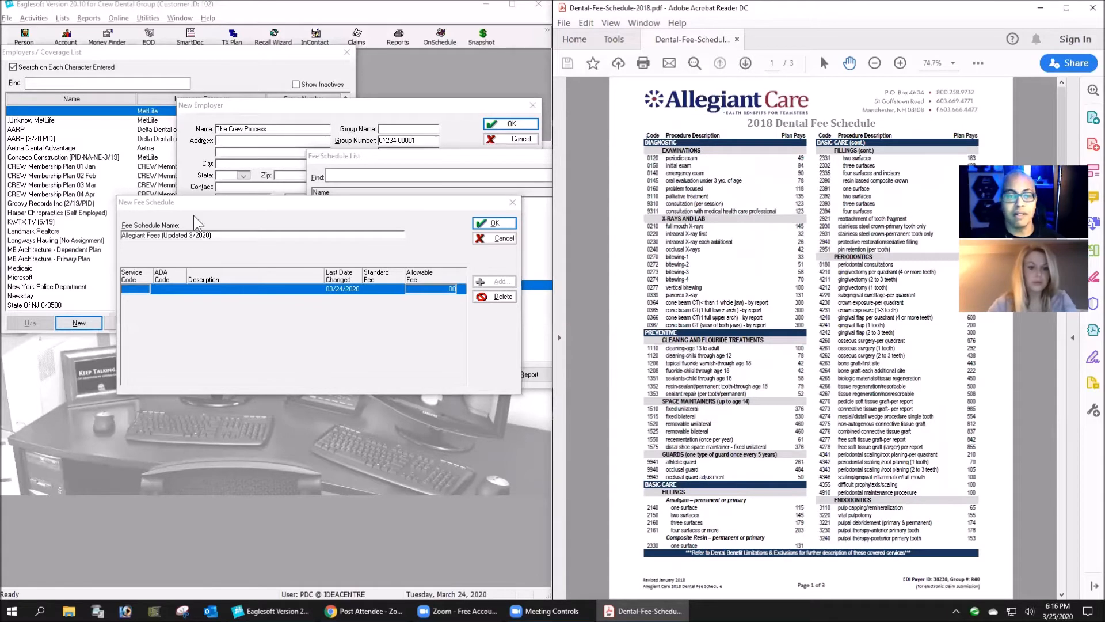
pyautogui.click(131, 301)
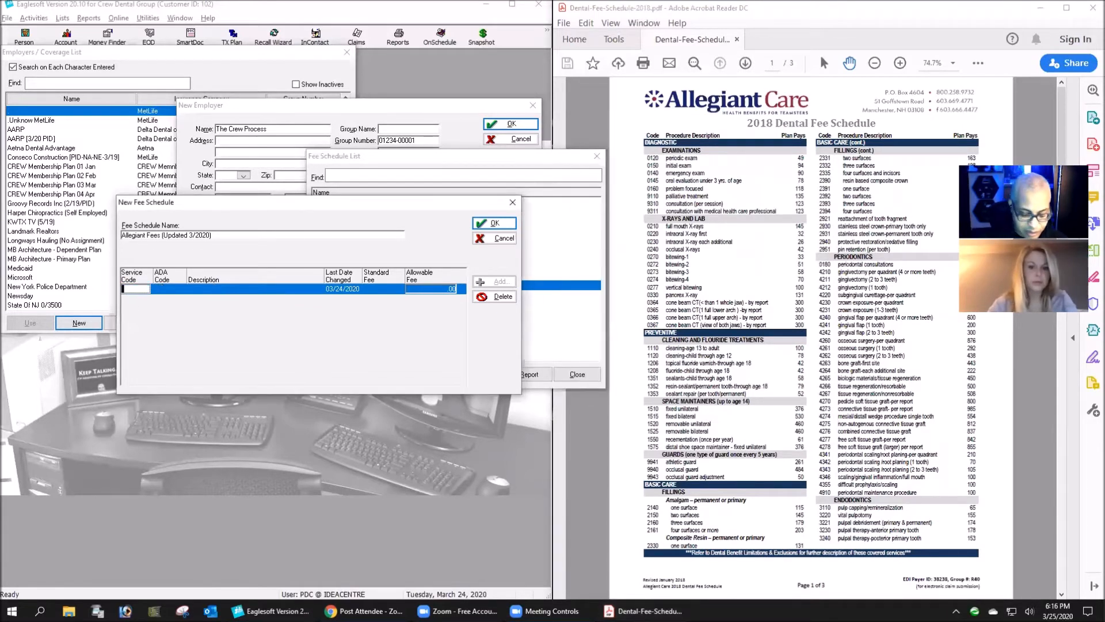
pyautogui.press('Tab')
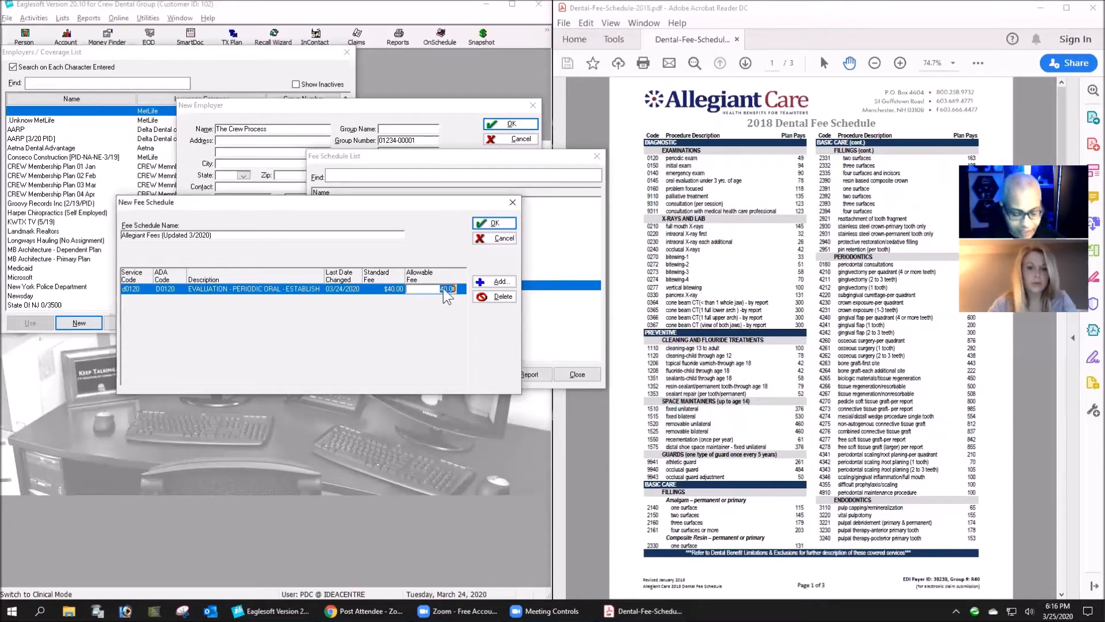
pyautogui.write('39')
pyautogui.press('Return')
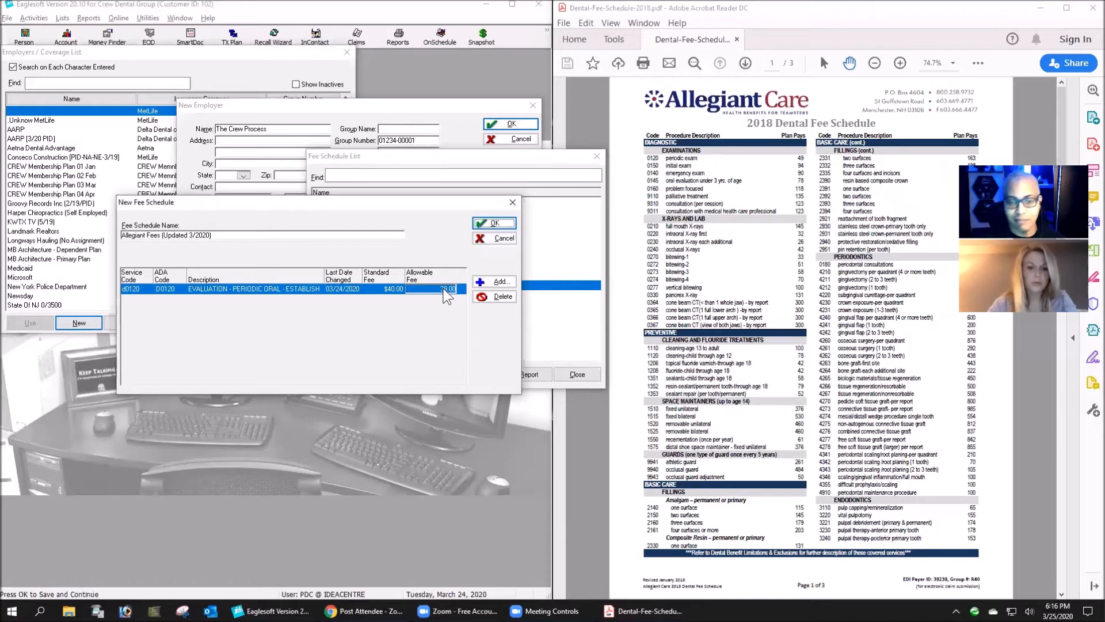
# - Add service code d0150 to the fee schedule with an allowable fee of 54.00
pyautogui.click(500, 282)
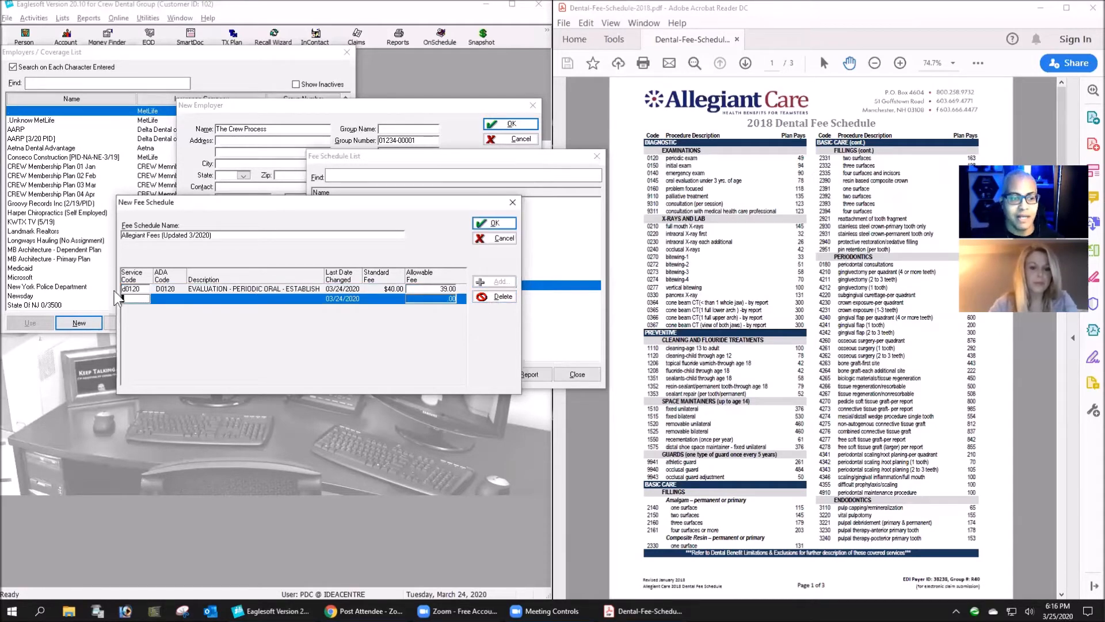
pyautogui.write('d0150')
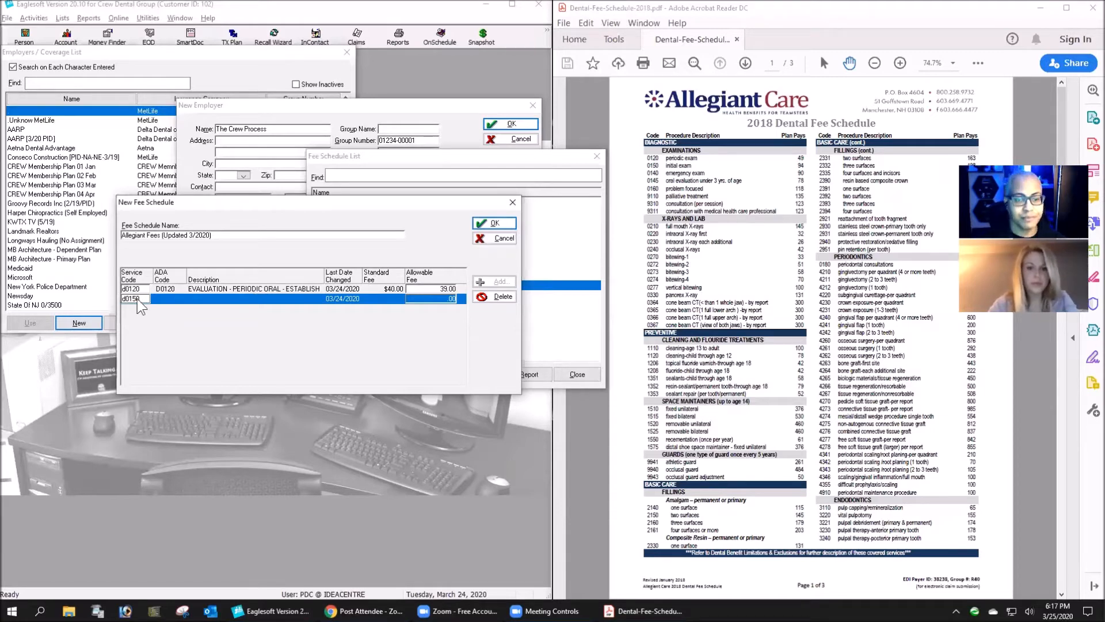
pyautogui.press('Tab')
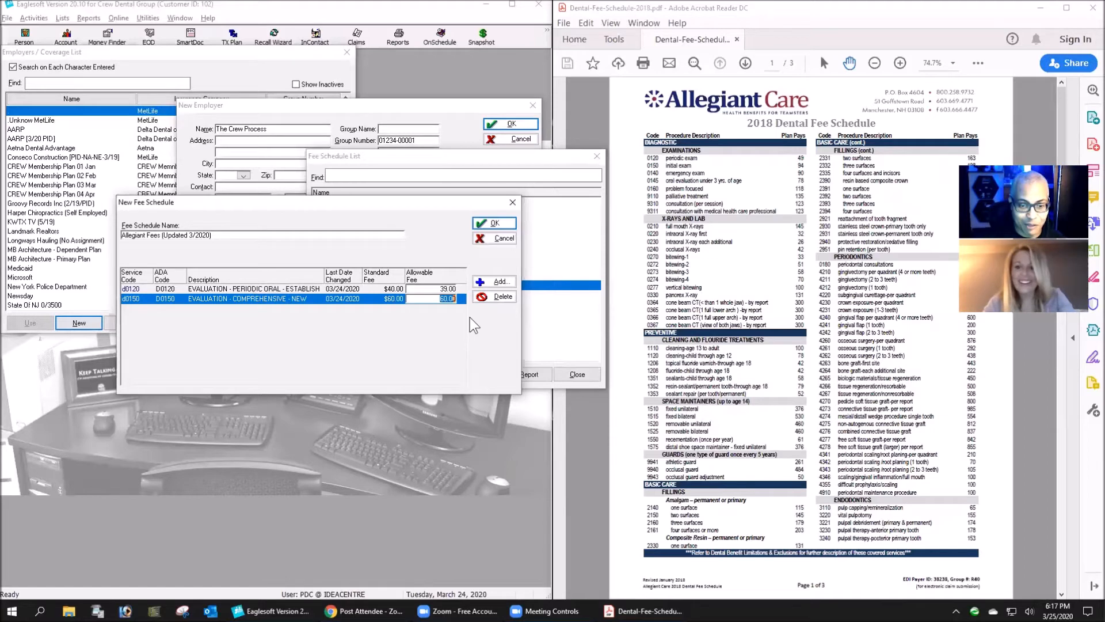
pyautogui.write('54')
pyautogui.press('Tab')
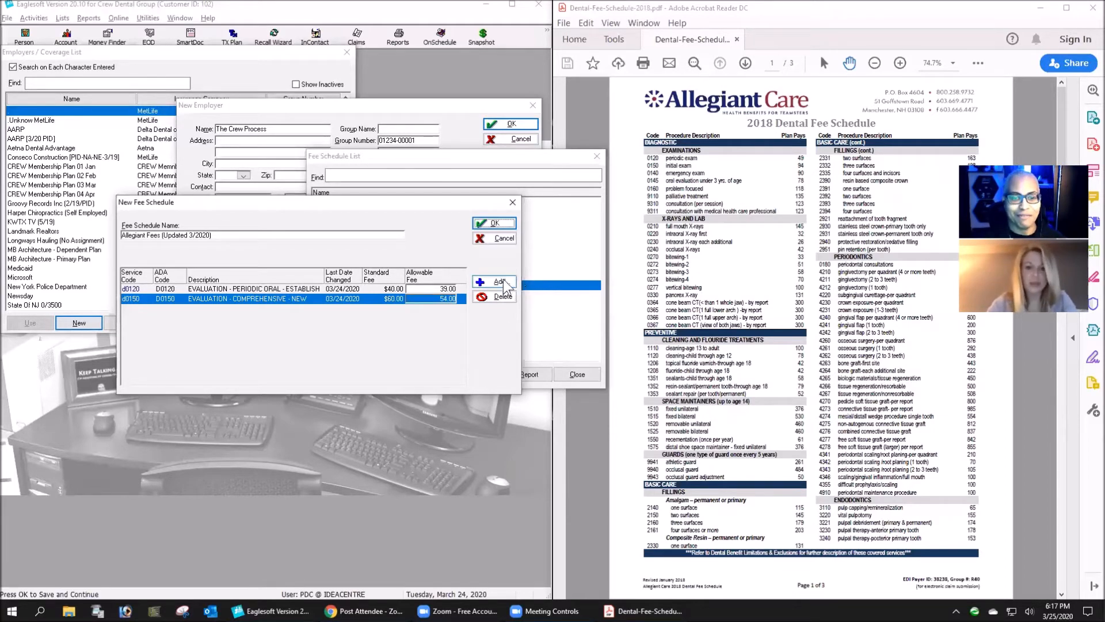
# - Add service code d0274 for four bitewings with an allowable fee of 65.00
pyautogui.click(487, 282)
pyautogui.write('d')
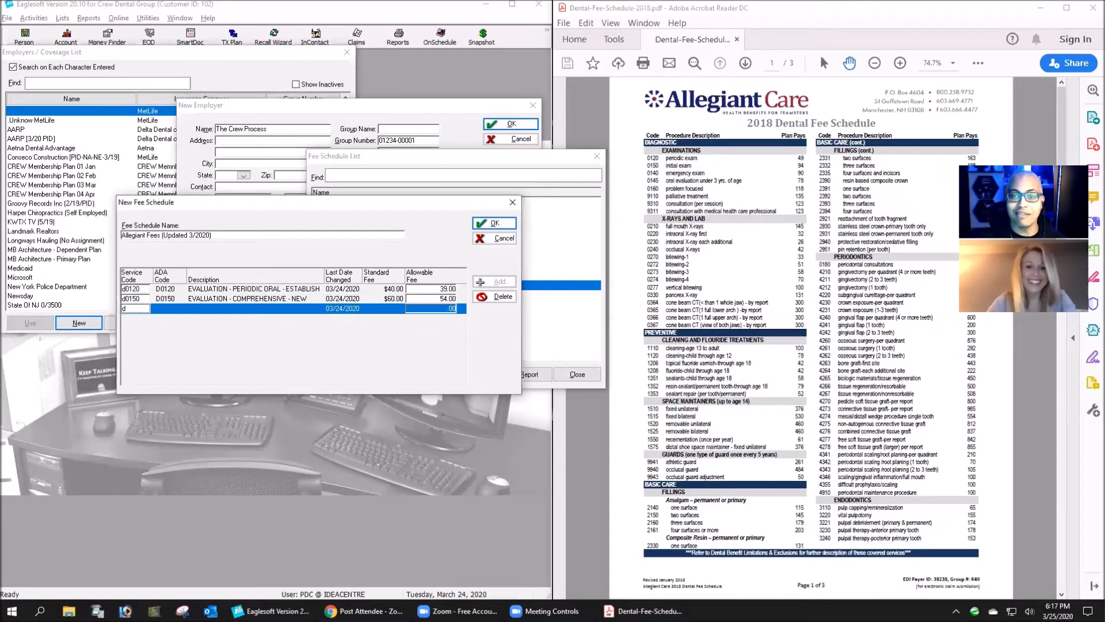
pyautogui.write('0')
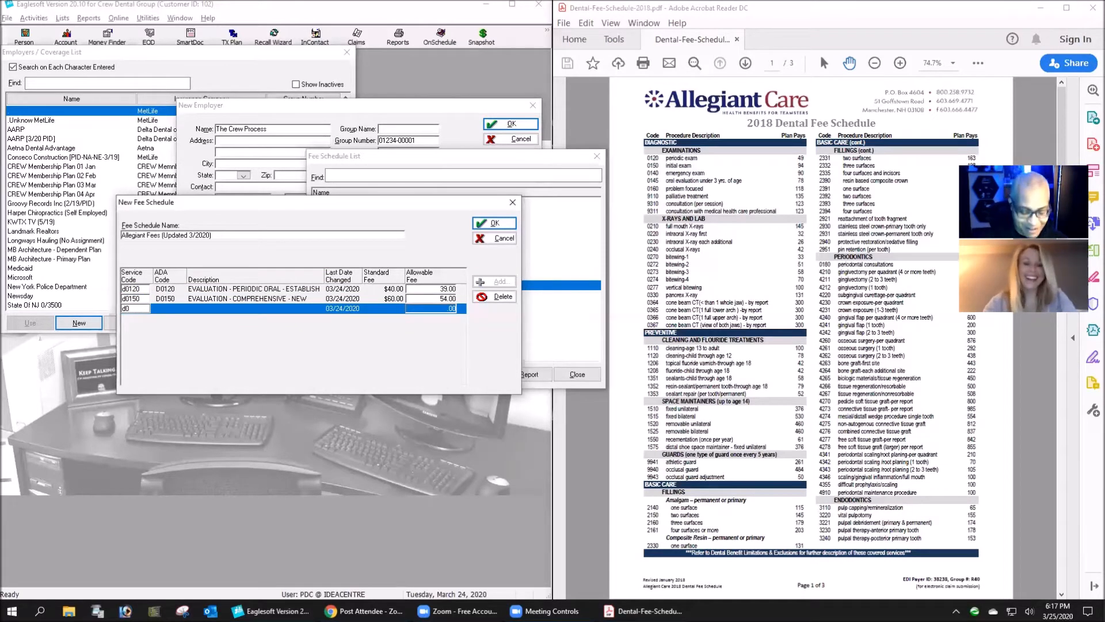
pyautogui.press('BackSpace')
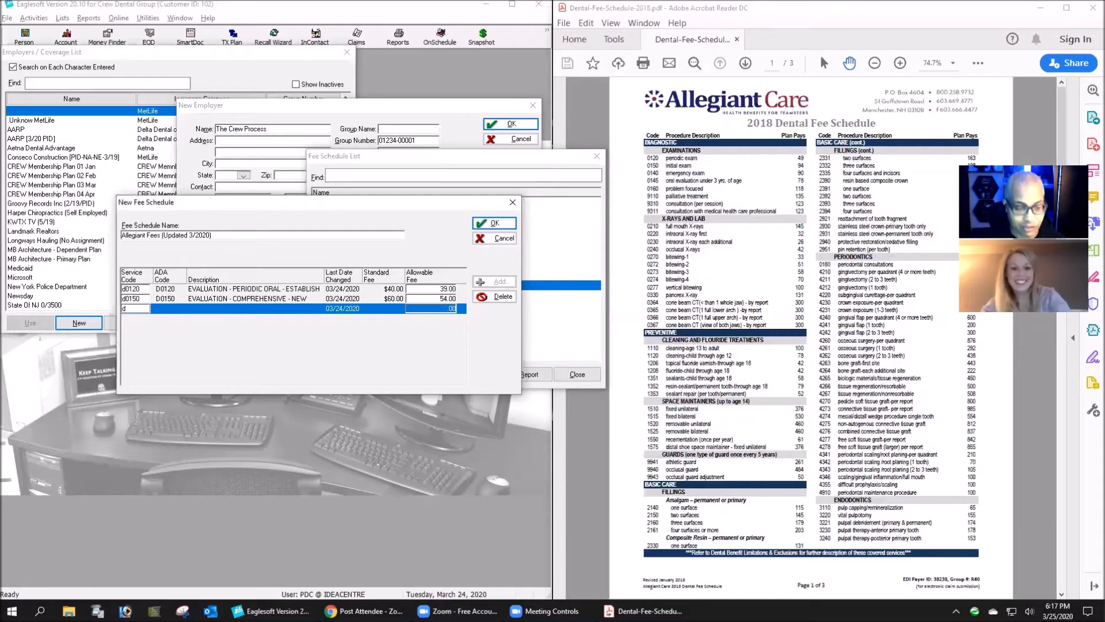
pyautogui.write('02')
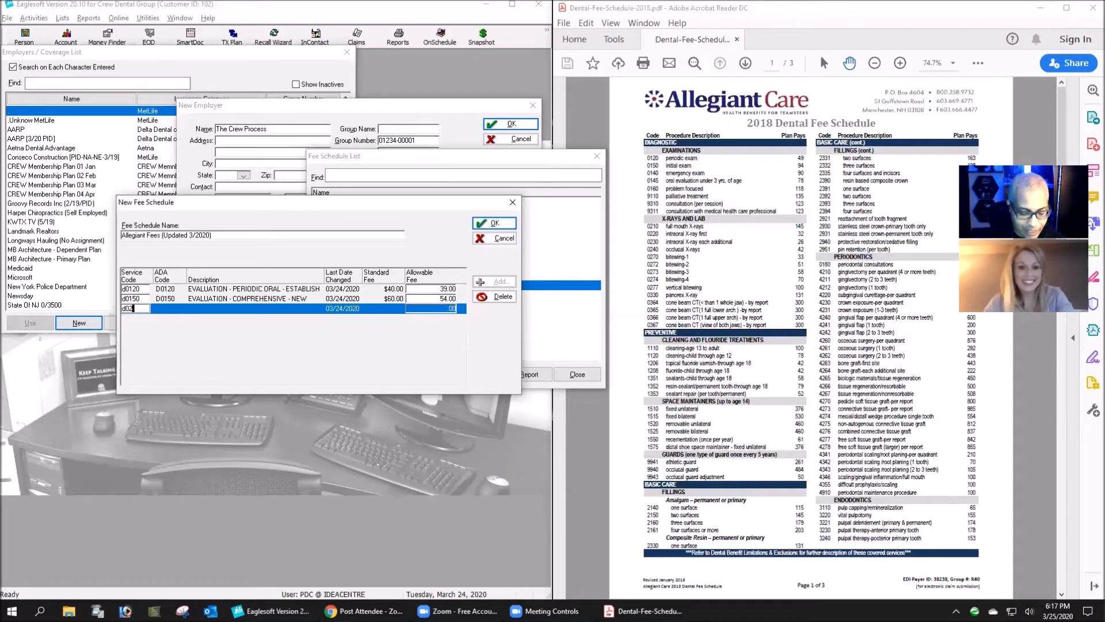
pyautogui.write('74')
pyautogui.press('Tab')
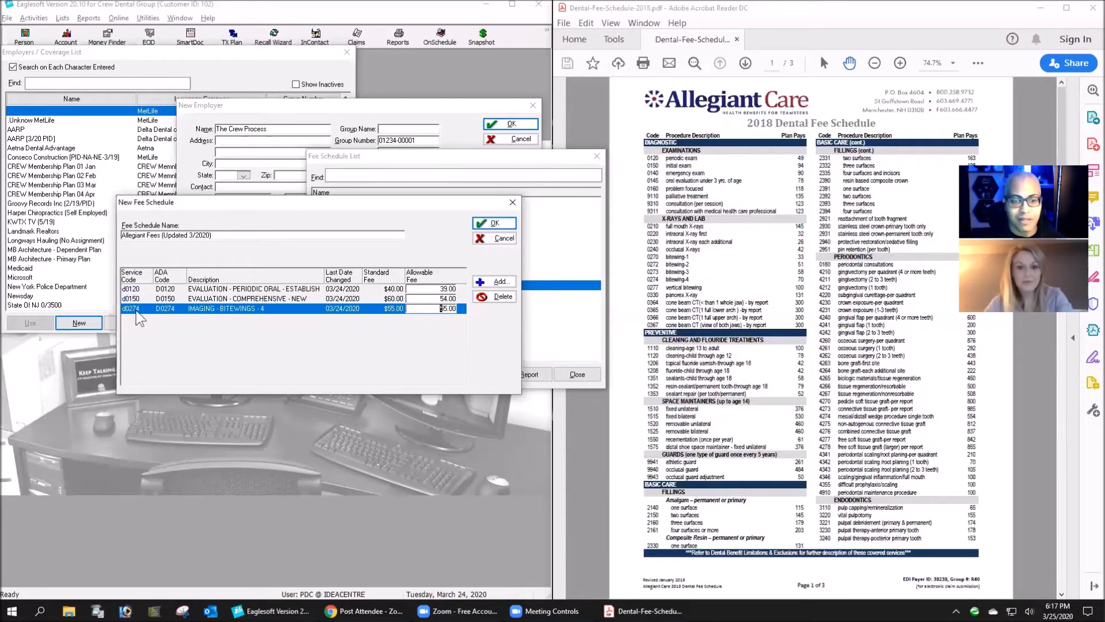
pyautogui.moveTo(445, 307); pyautogui.dragTo(460, 315)
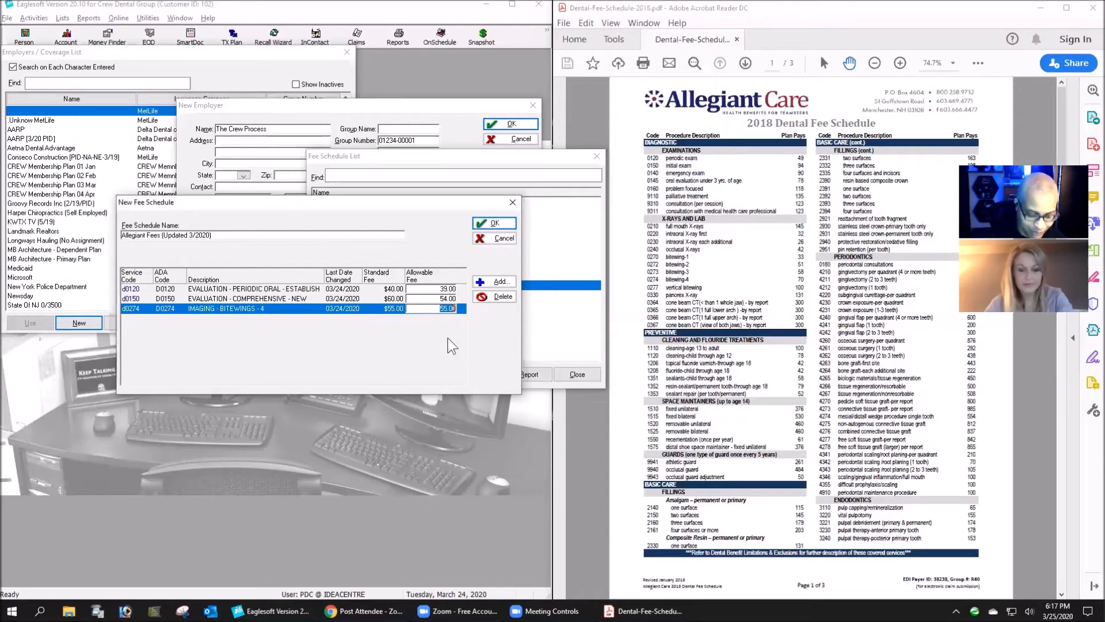
pyautogui.write('65')
pyautogui.press('Tab')
# - Add service code d1110 for adult cleaning with an allowable fee of 100.00
pyautogui.click(499, 280)
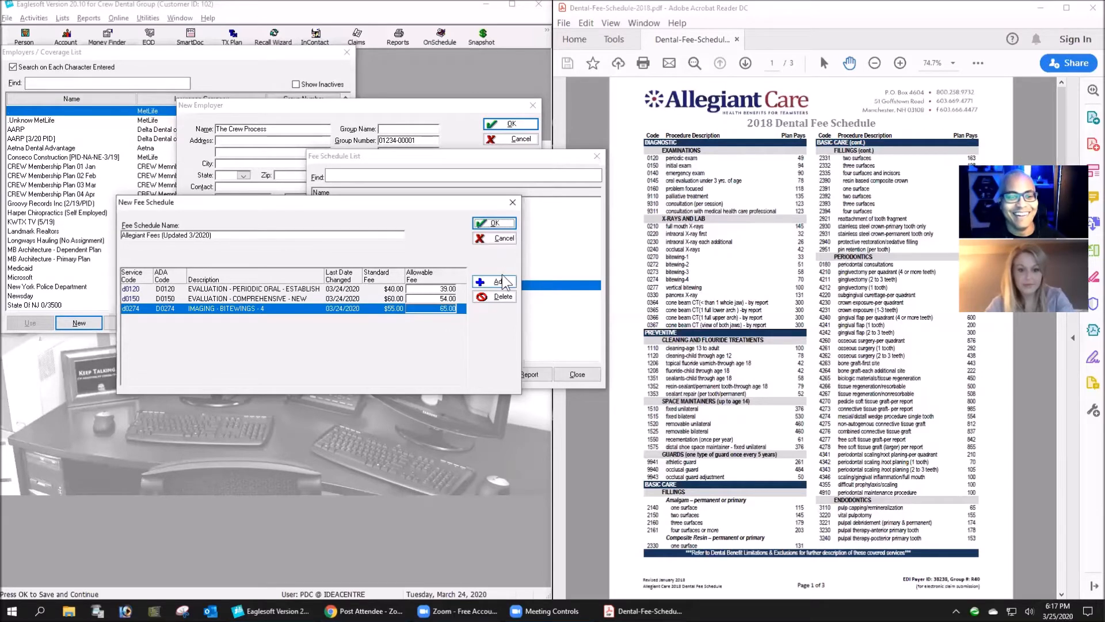
pyautogui.write('d1110')
pyautogui.press('Tab')
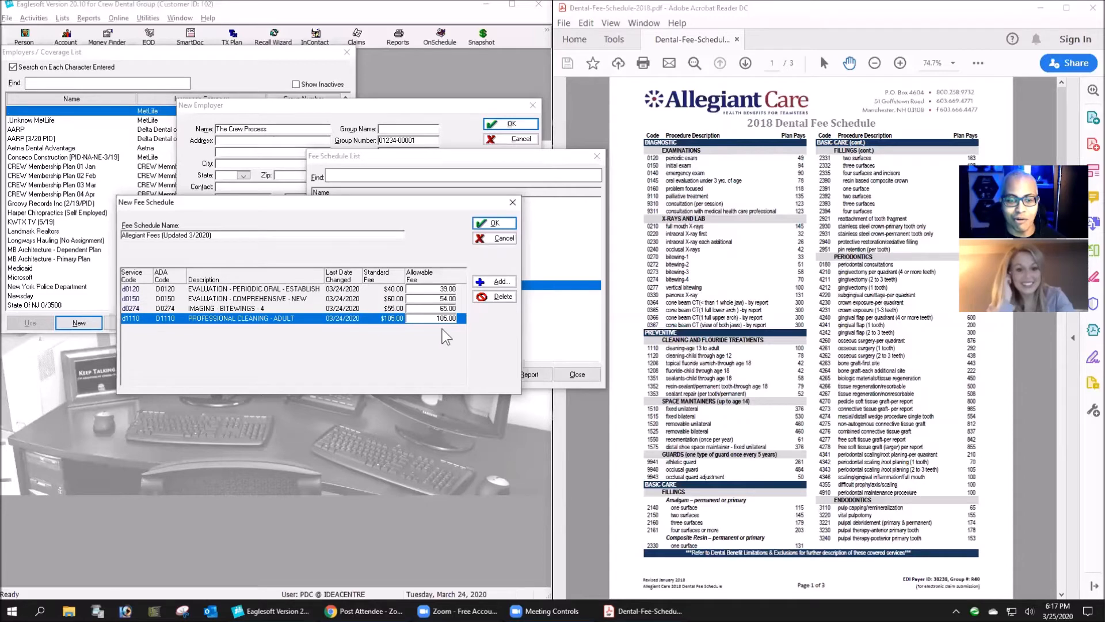
pyautogui.doubleClick(444, 320)
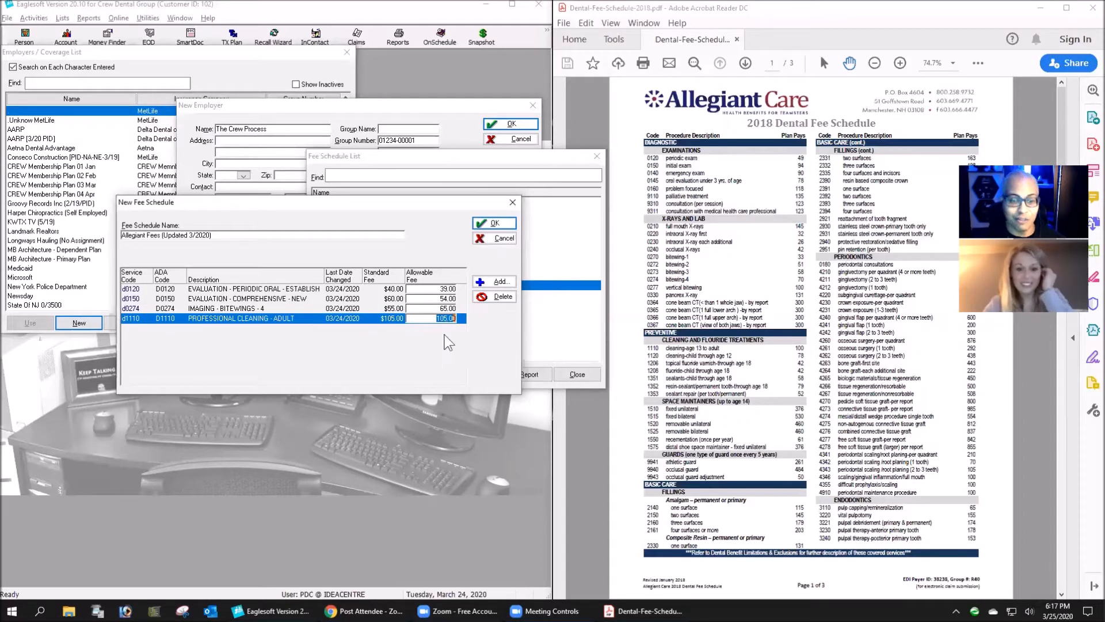
pyautogui.write('100.00')
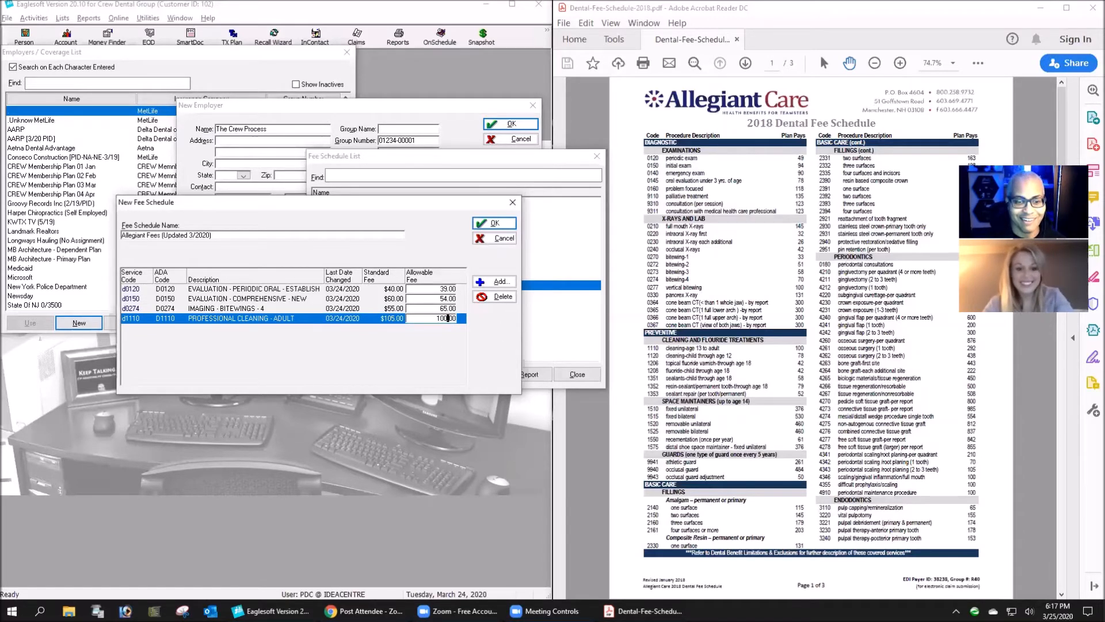
# - Add service code d1120 for child cleaning with an allowable fee of 56.00
pyautogui.click(488, 281)
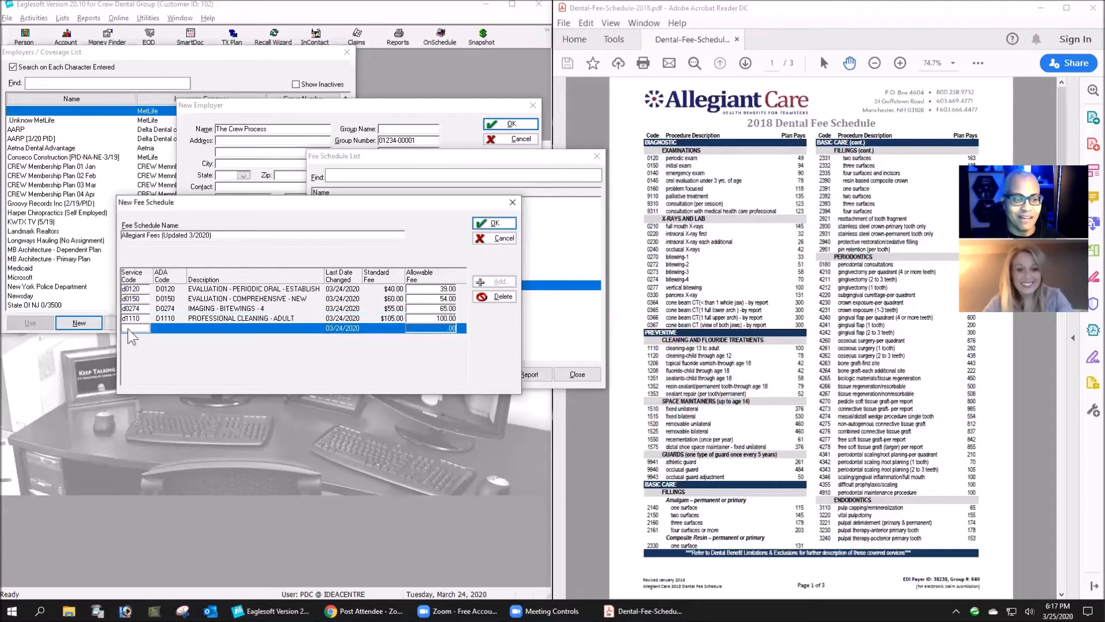
pyautogui.write('d11')
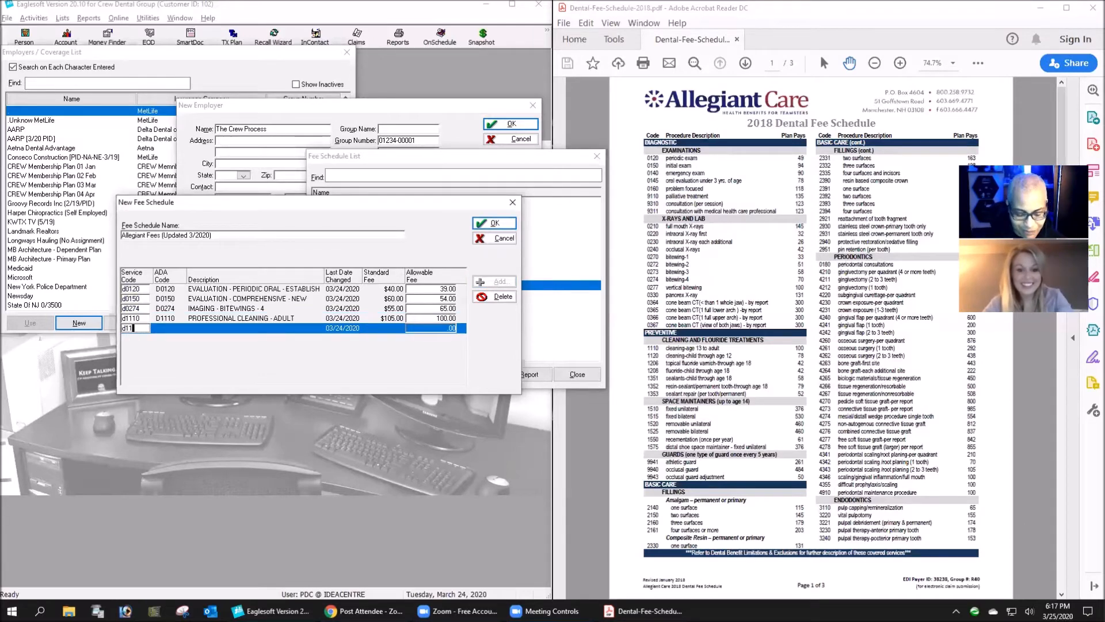
pyautogui.write('20')
pyautogui.press('Tab')
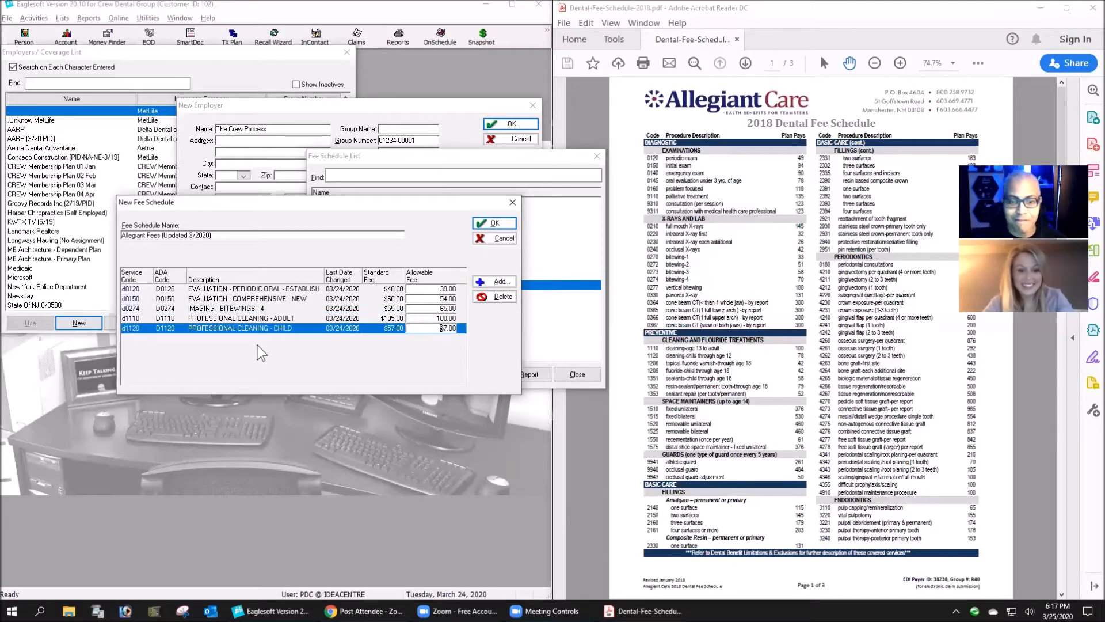
pyautogui.click(452, 328)
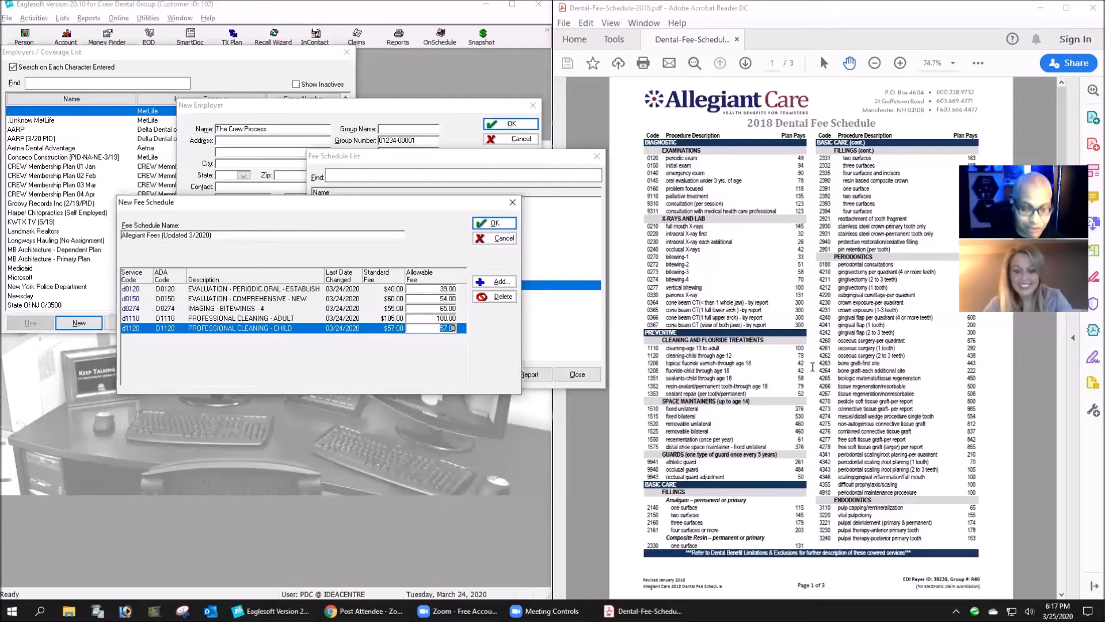
pyautogui.write('56.00')
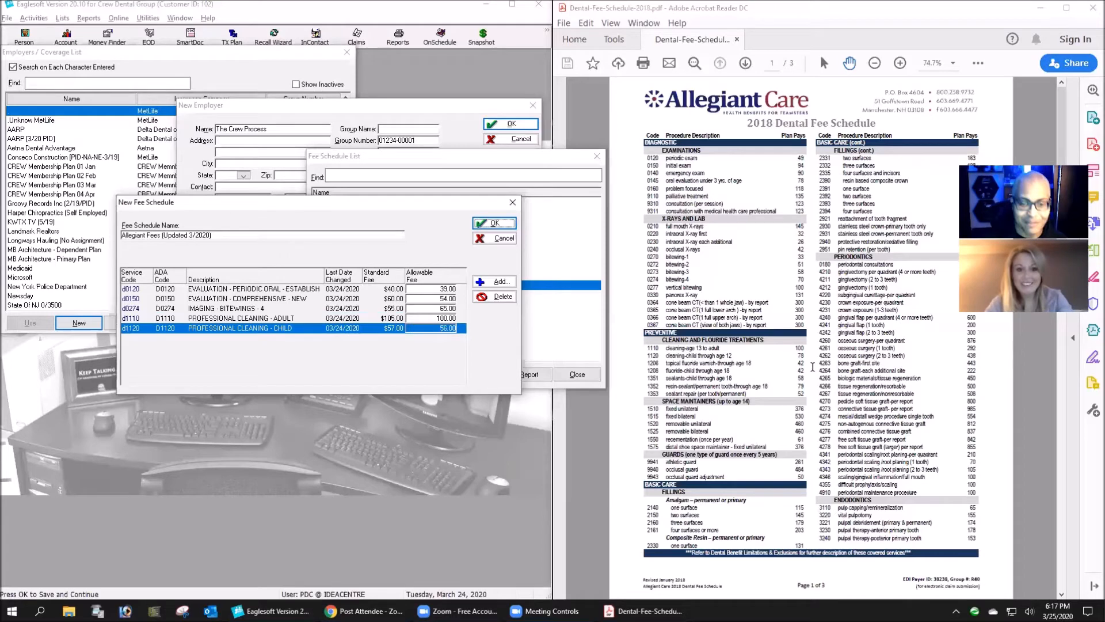
# - Add a new row to the fee schedule for the porcelain crown service code d2750
pyautogui.click(484, 280)
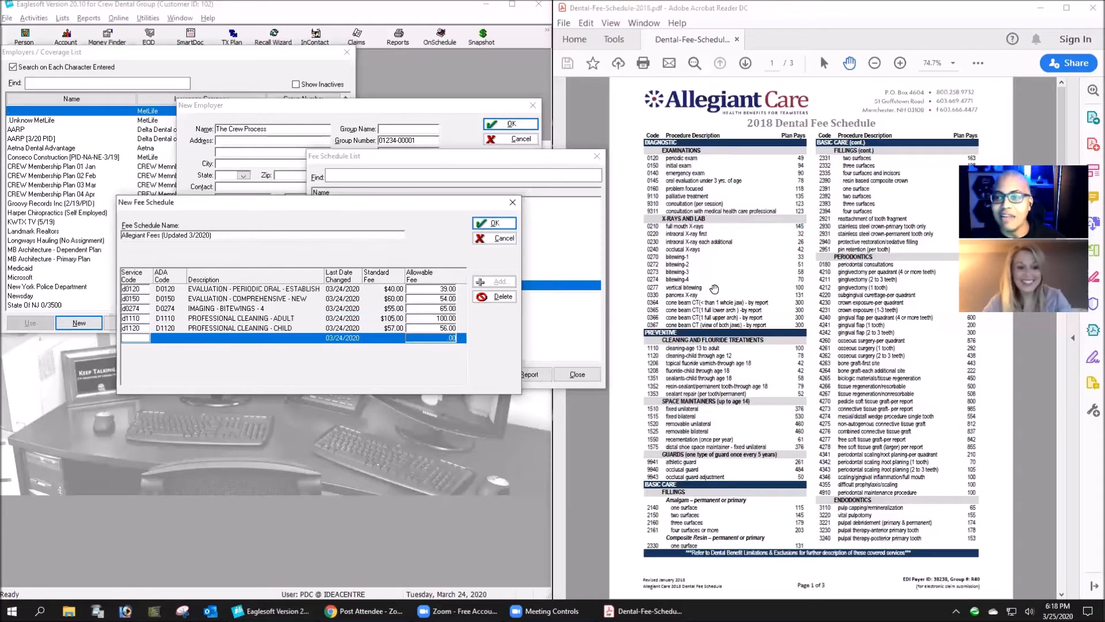
pyautogui.write('d2')
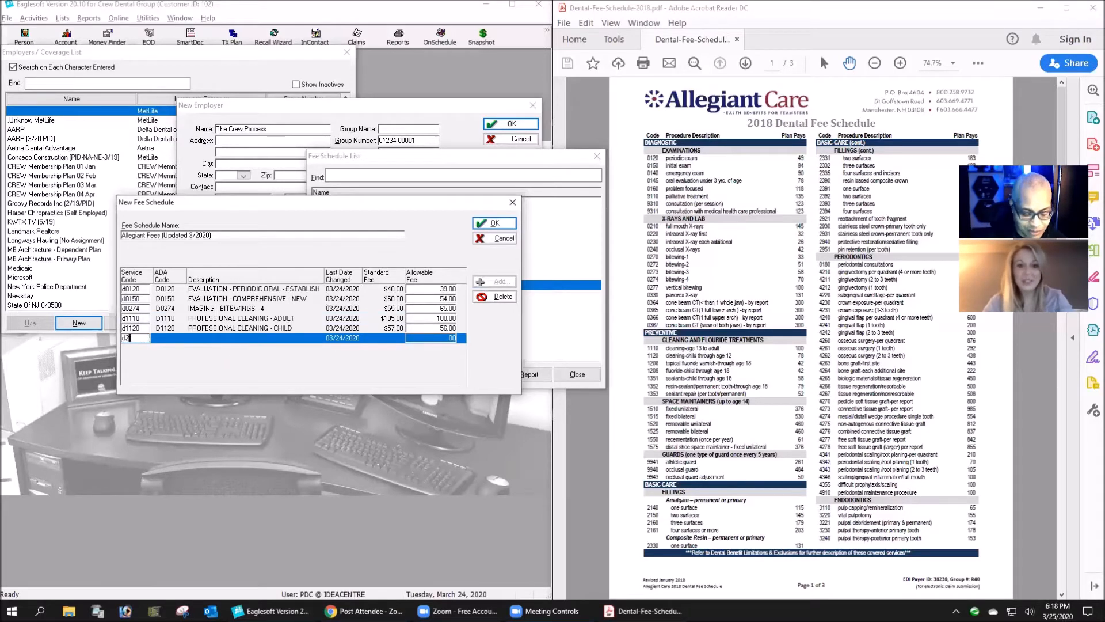
pyautogui.write('750')
pyautogui.press('Tab')
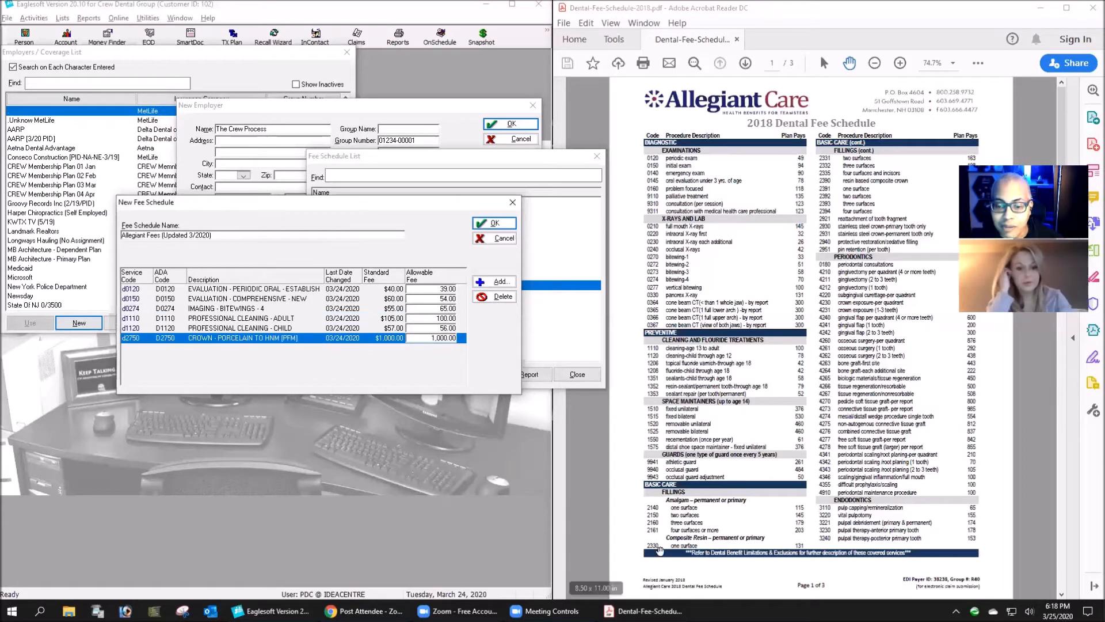
# - Set the allowable fee for d2750 to 633.00 from the PDF's crown fees and save the new fee schedule
pyautogui.scroll(-1, 744, 475)
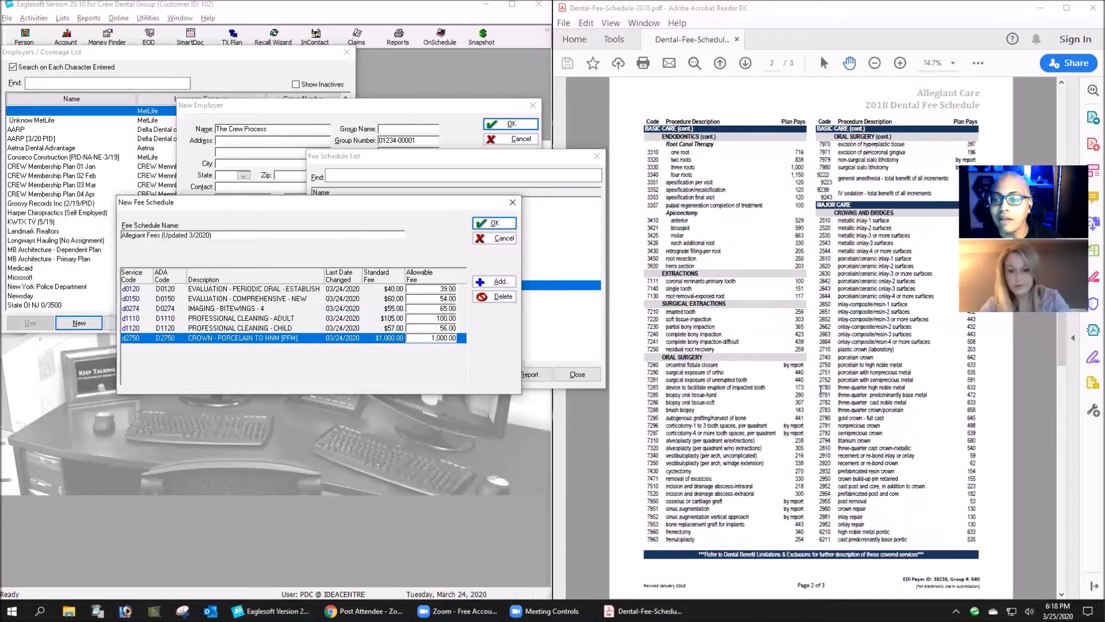
pyautogui.scroll(1, 820, 403)
pyautogui.scroll(-1, 869, 457)
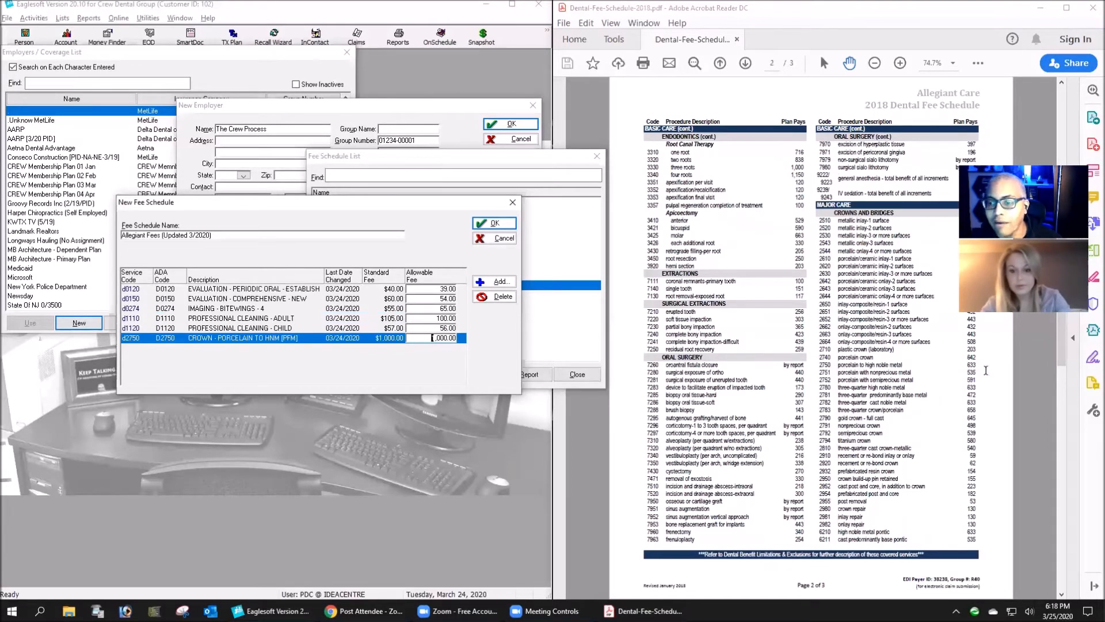
pyautogui.doubleClick(453, 341)
pyautogui.write('6')
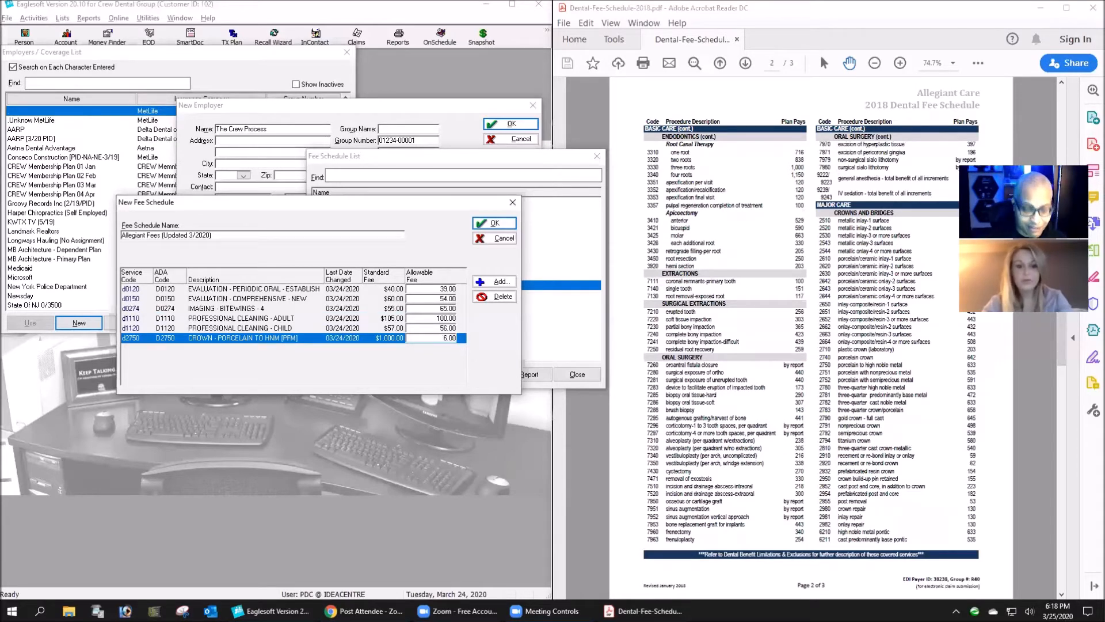
pyautogui.write('33')
pyautogui.press('Tab')
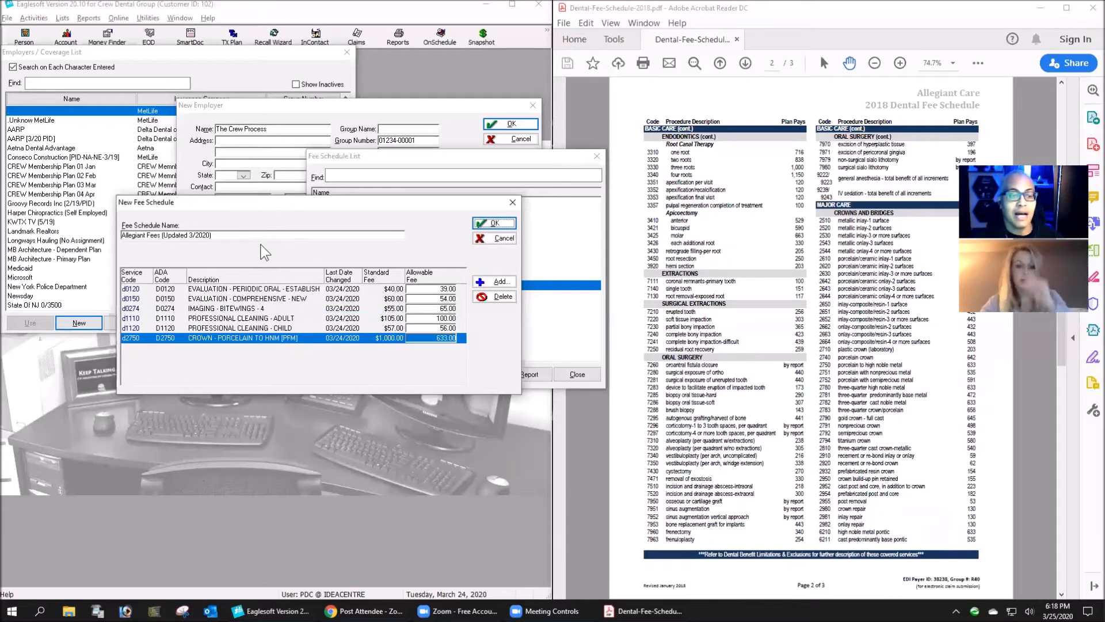
pyautogui.click(509, 224)
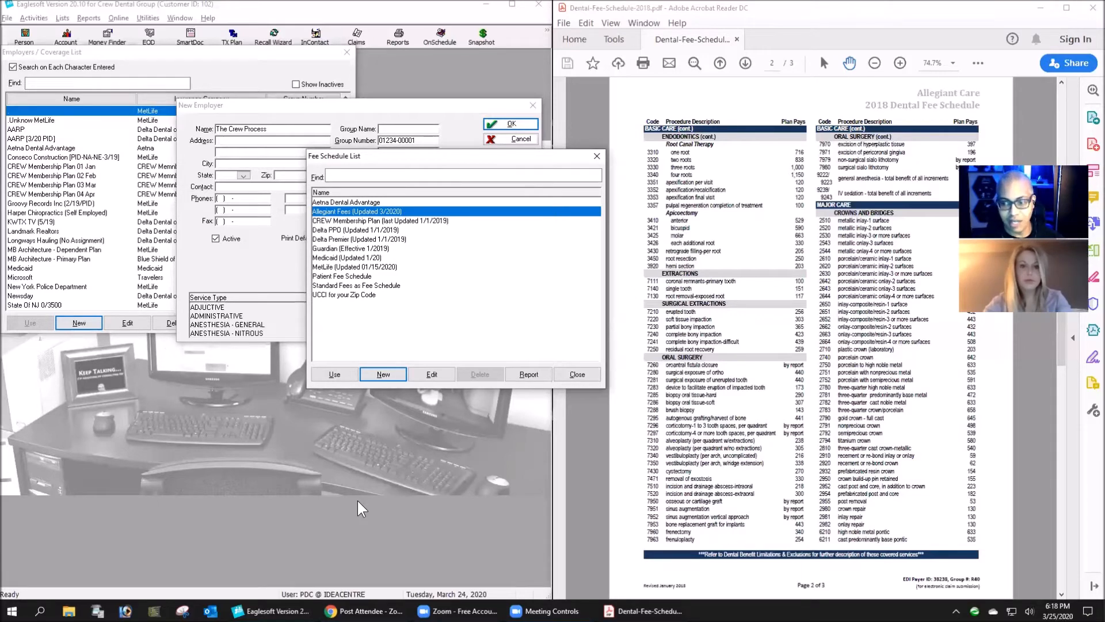
# - Reopen the Allegiant Fees (Updated 3/2020) schedule for editing and set the allowable fee for d0150 to 55.00
pyautogui.click(441, 375)
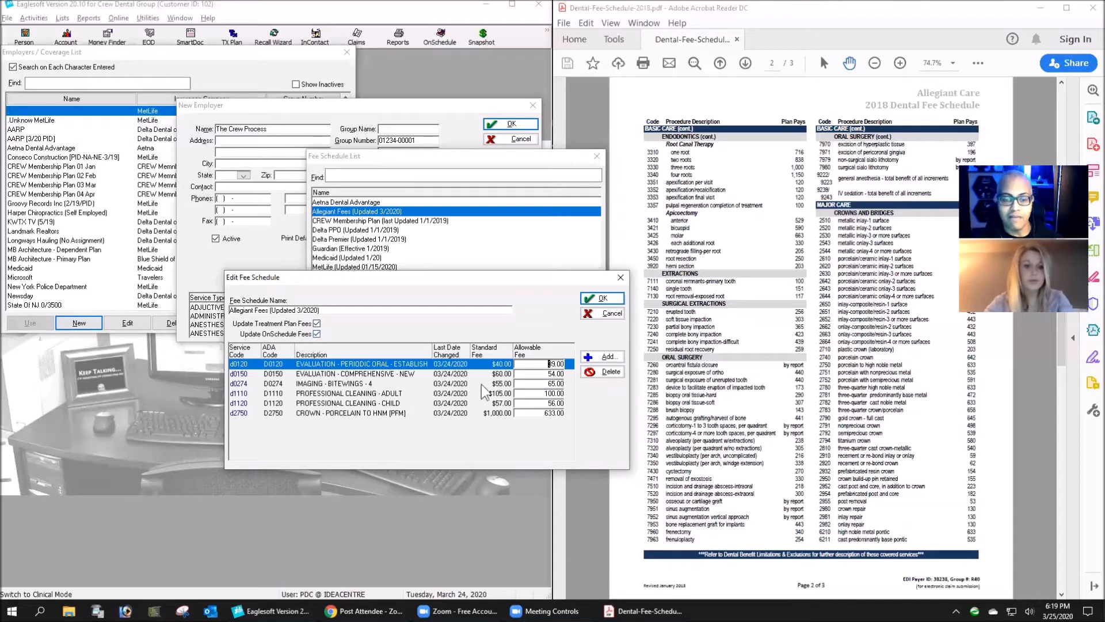
pyautogui.click(556, 374)
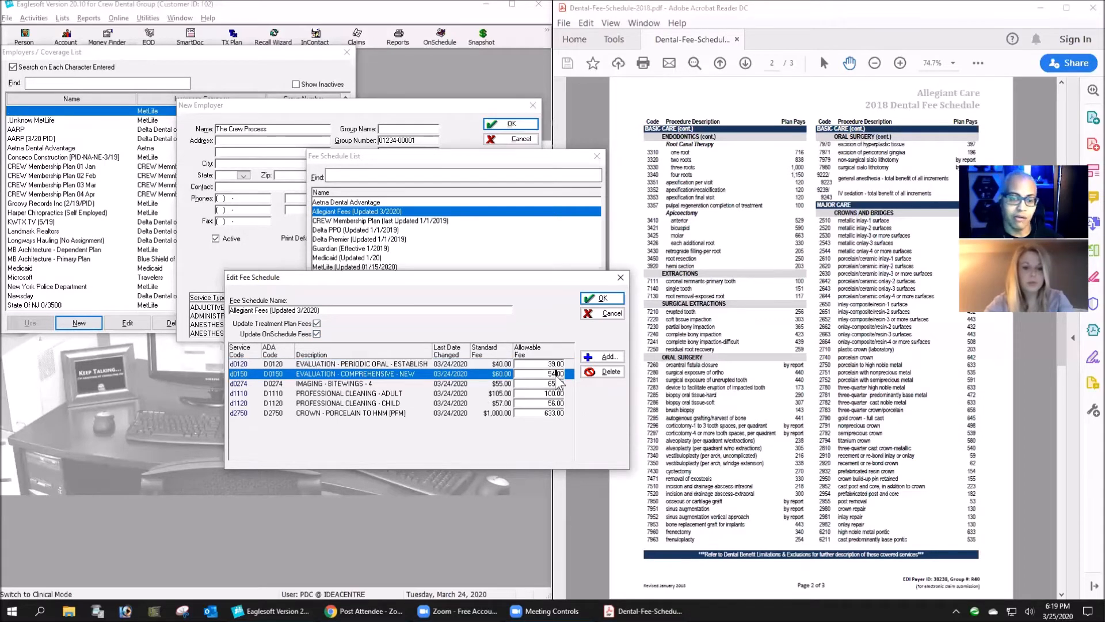
pyautogui.write('55')
pyautogui.press('Return')
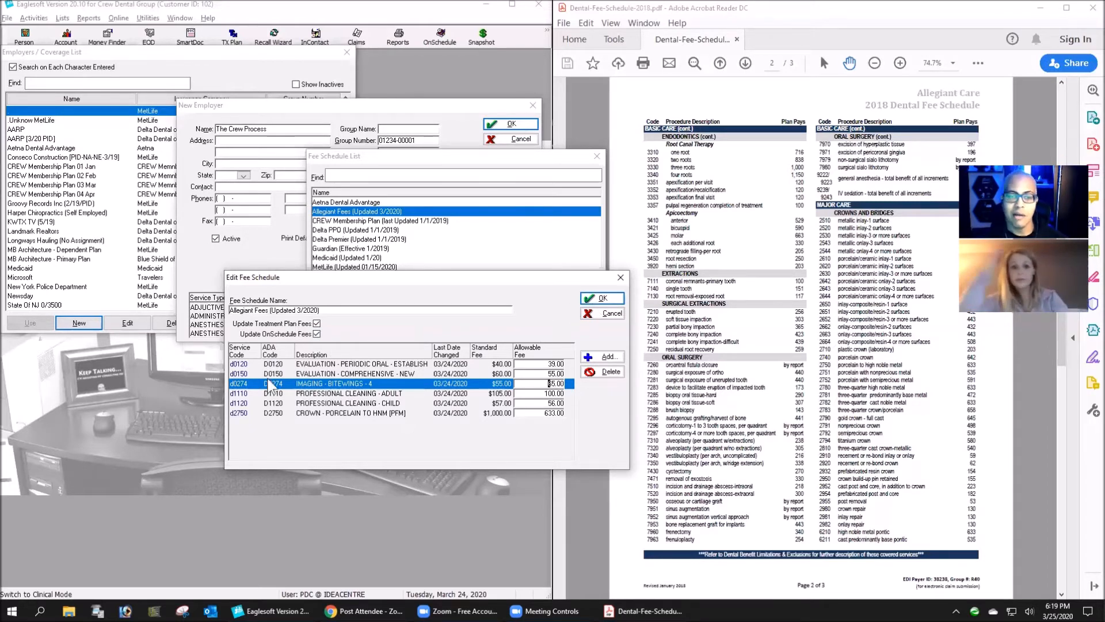
pyautogui.click(318, 323)
pyautogui.click(316, 335)
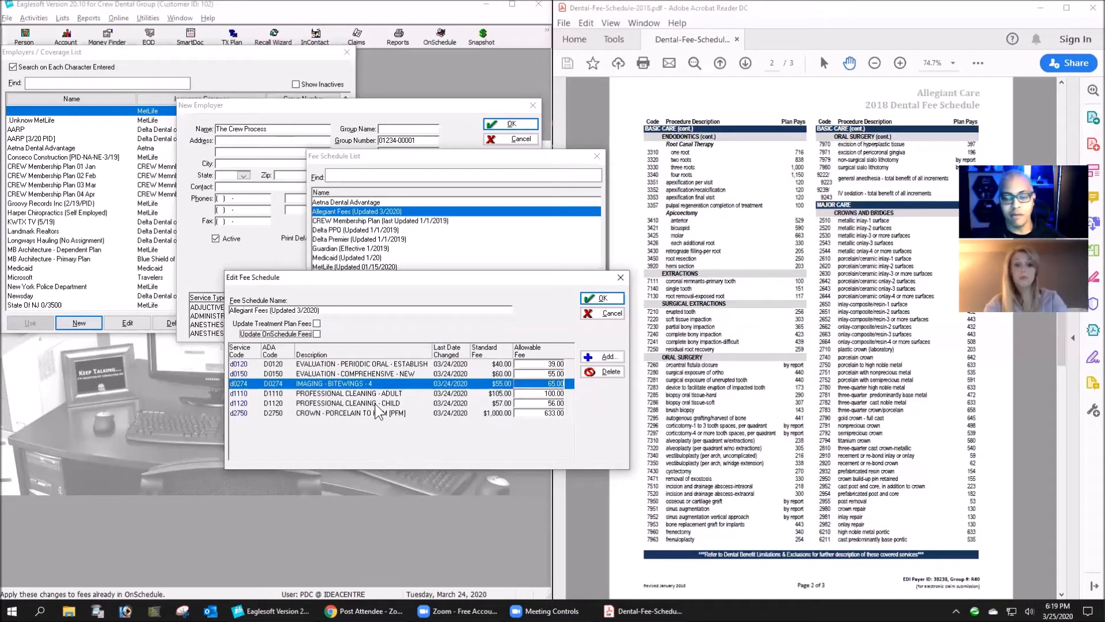
pyautogui.click(317, 323)
pyautogui.click(317, 334)
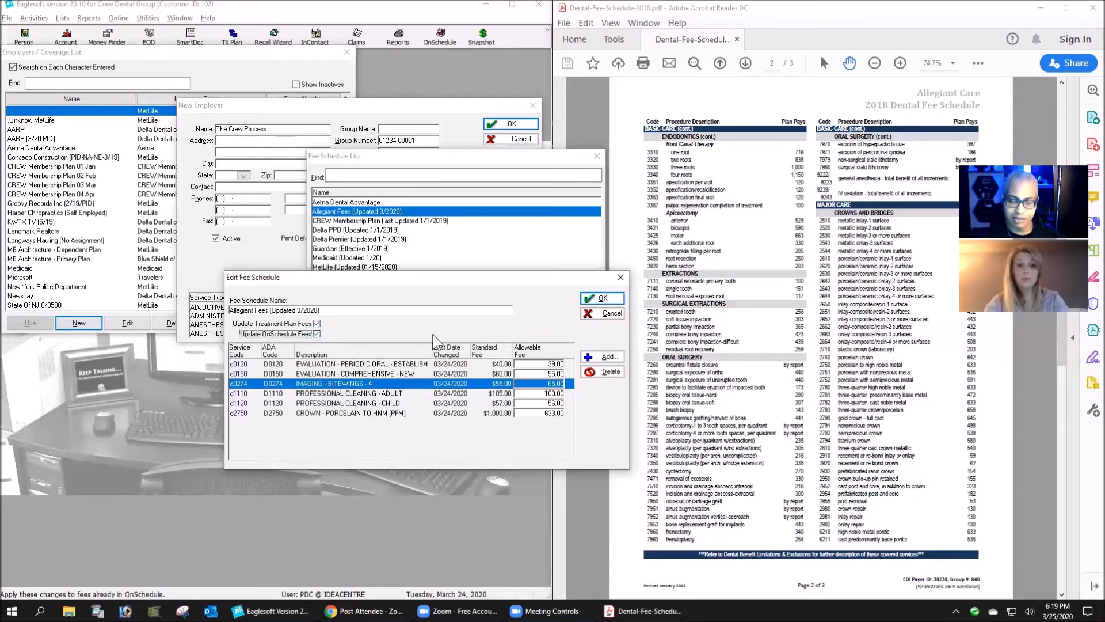
# - Save the edited fee schedule, accept updating treatment plan and OnSchedule fees, and assign the schedule to The Crew Process
pyautogui.click(602, 298)
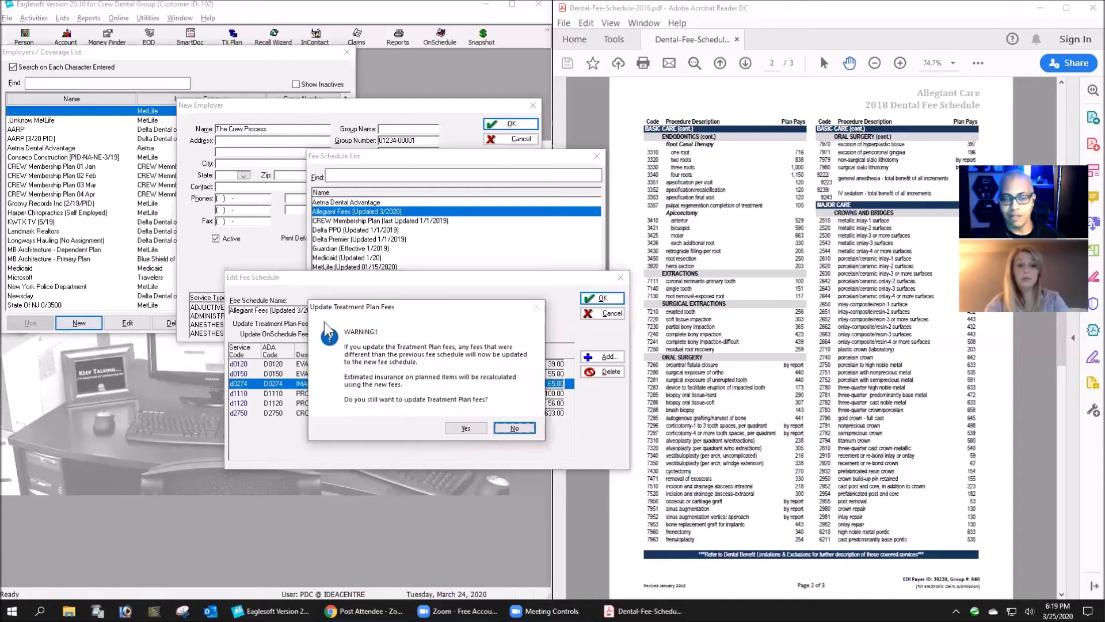
pyautogui.click(466, 428)
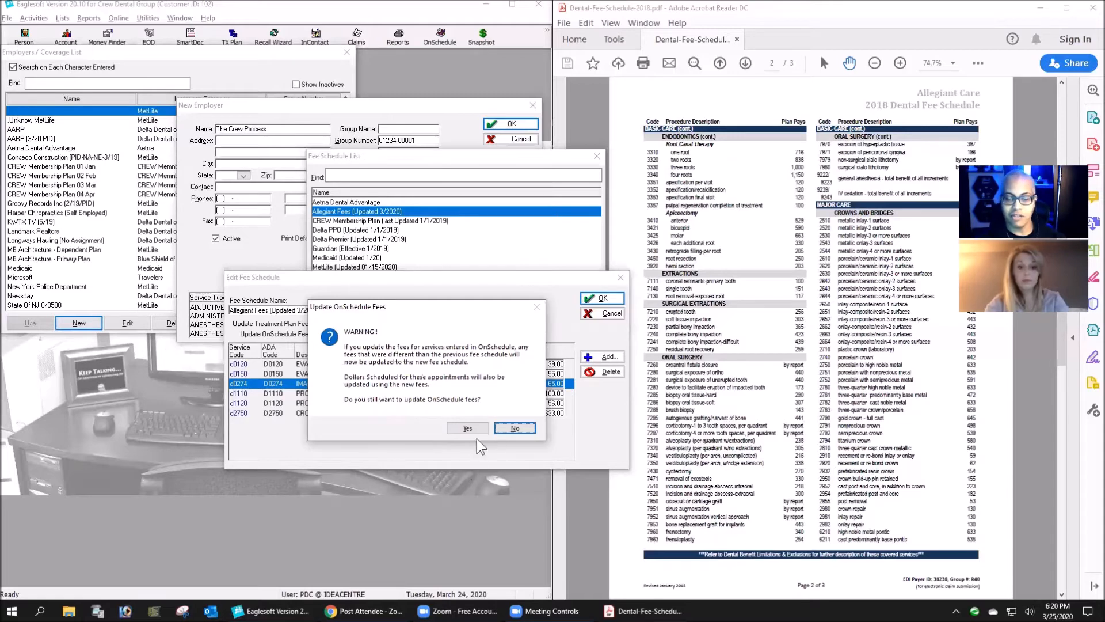
pyautogui.click(460, 429)
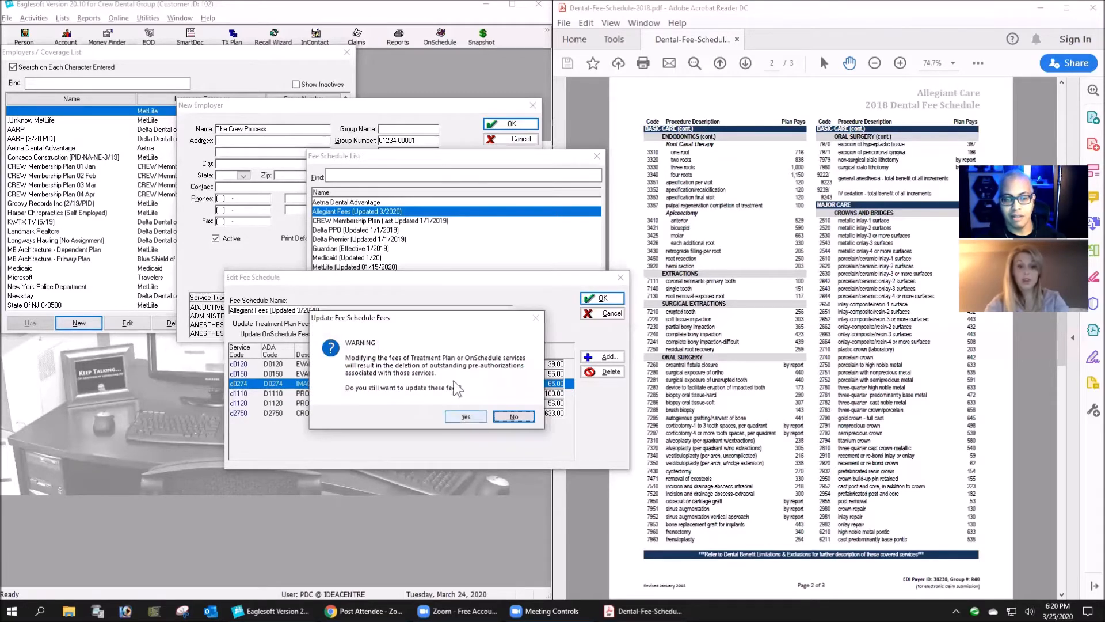
pyautogui.click(464, 417)
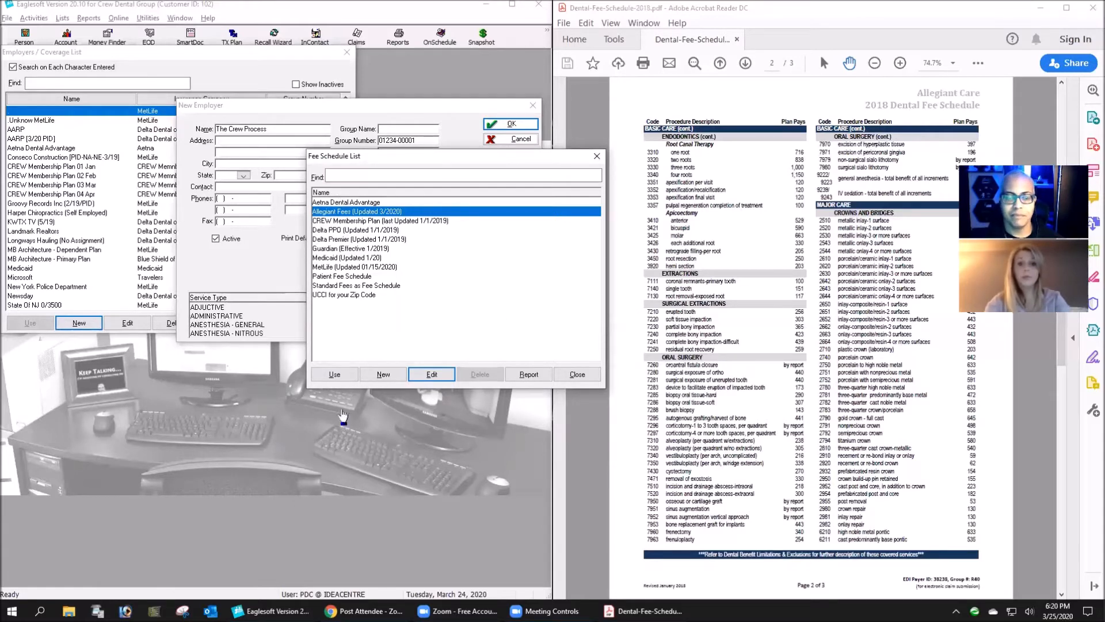
pyautogui.click(334, 374)
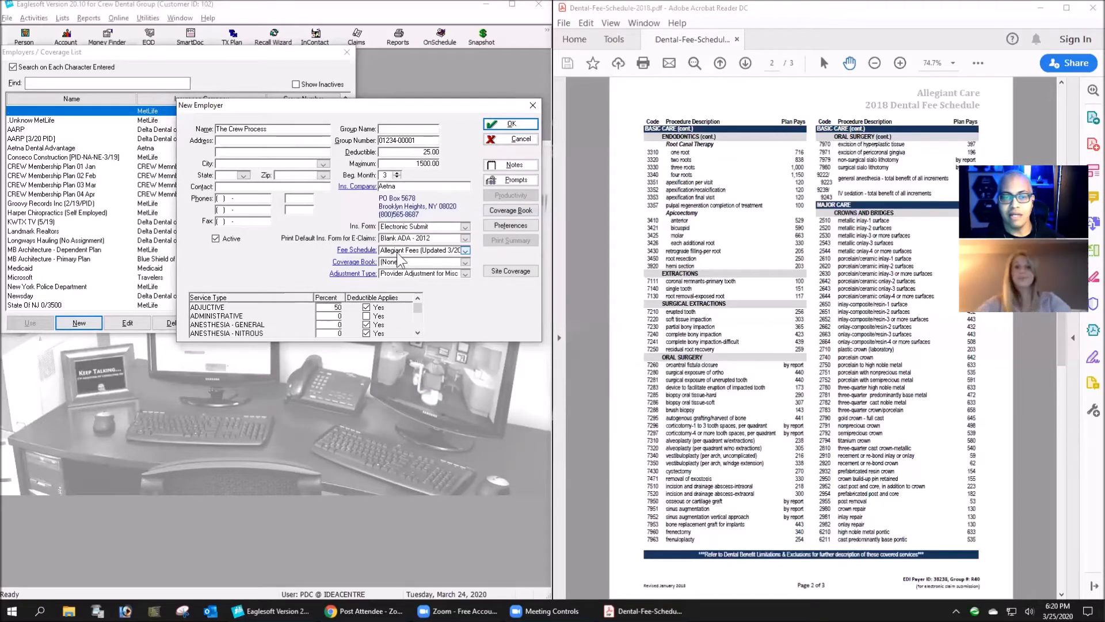
# - Review the employer's coverage percentages and deductible settings by service type alongside the procedure categories in the fee PDF
pyautogui.moveTo(457, 611)
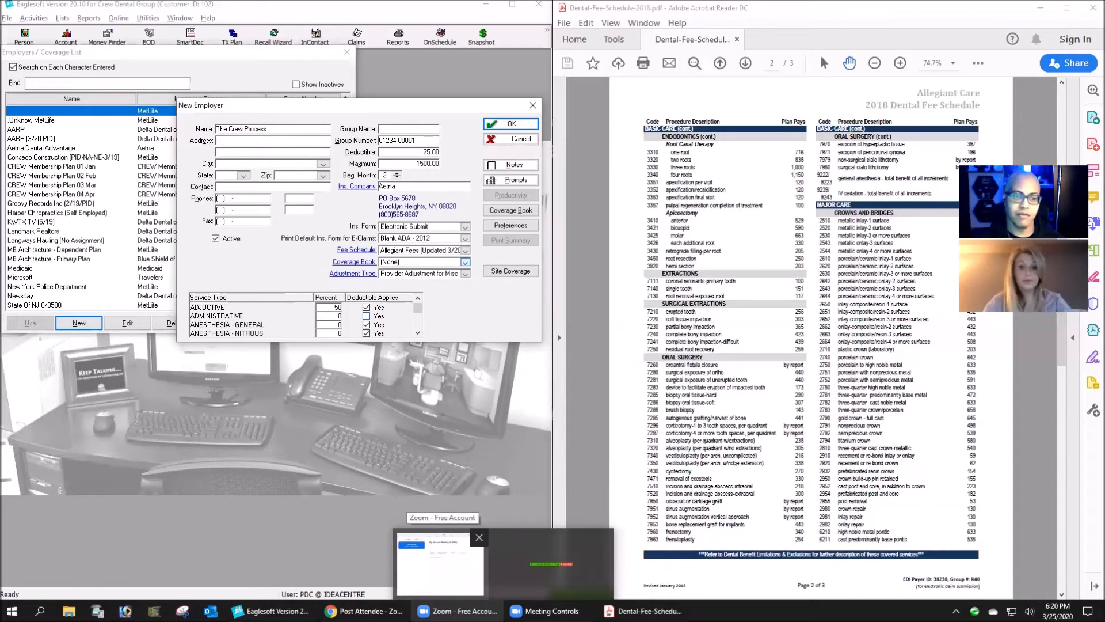
pyautogui.click(418, 332)
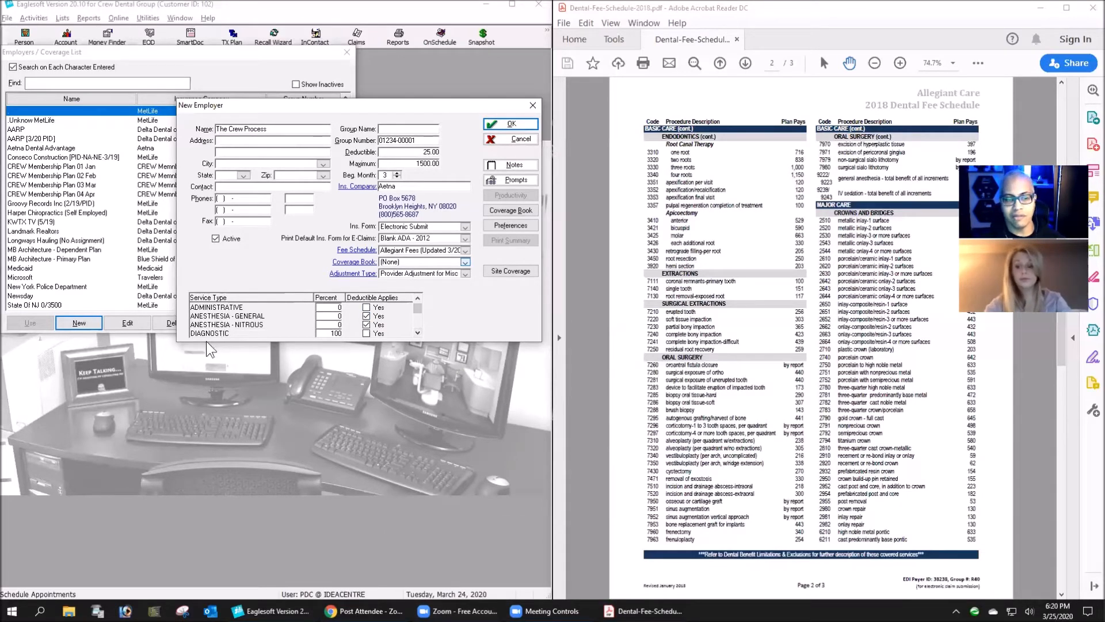
pyautogui.click(418, 332)
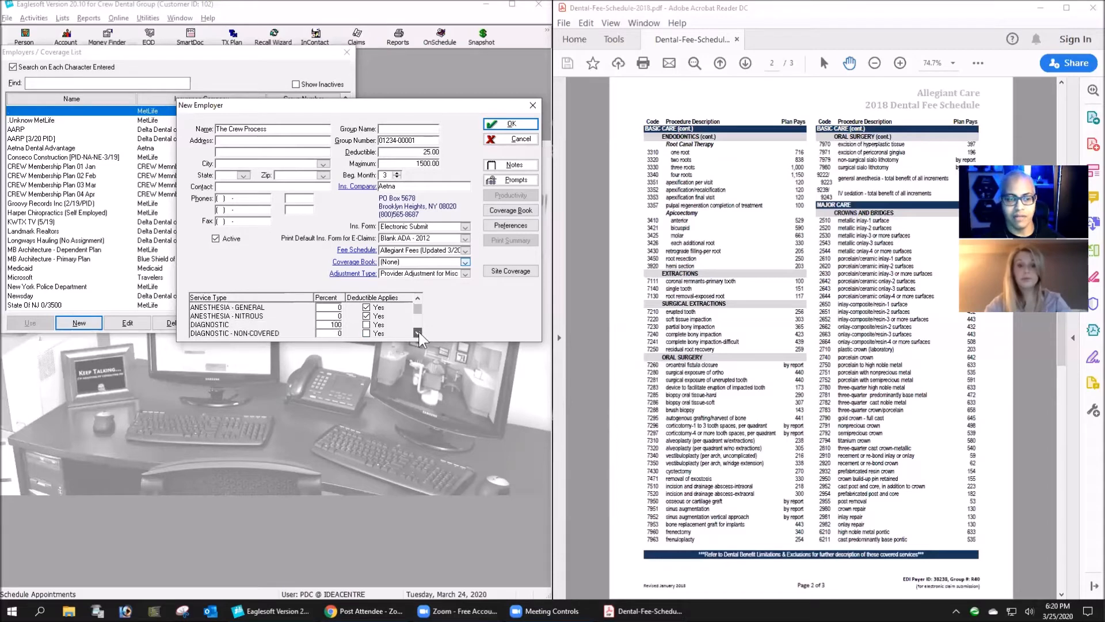
pyautogui.click(418, 332)
pyautogui.click(418, 332)
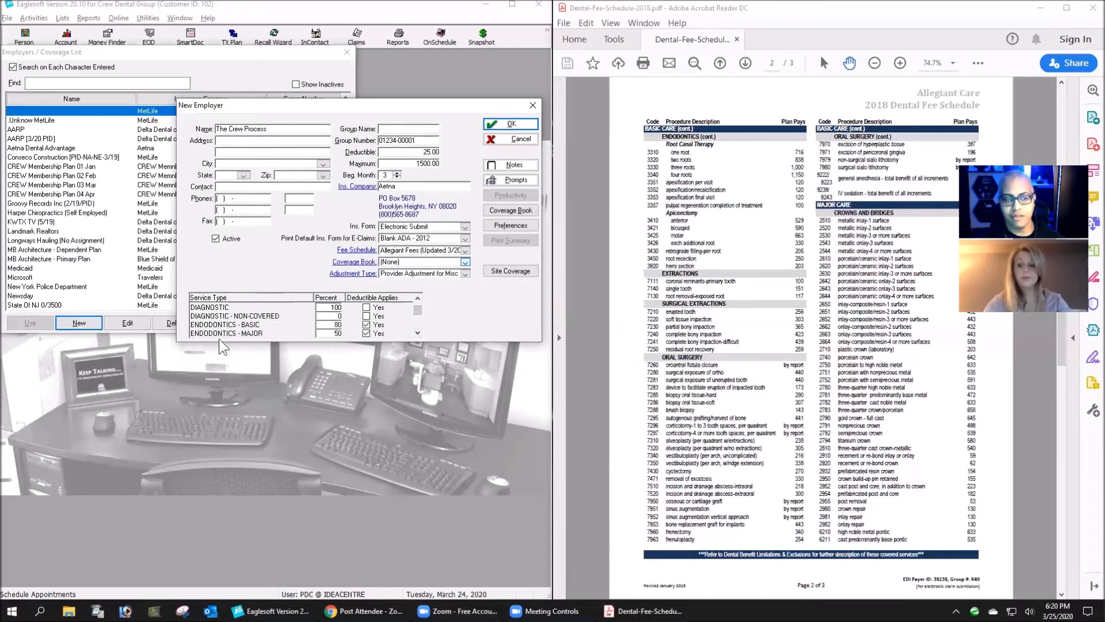
pyautogui.click(418, 332)
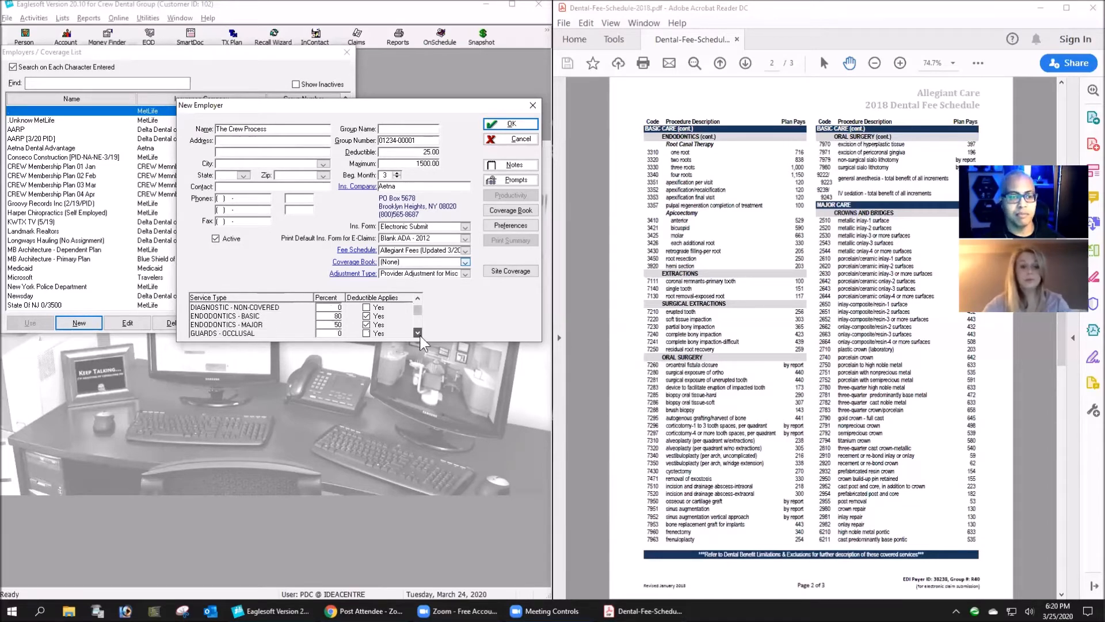
pyautogui.click(417, 298)
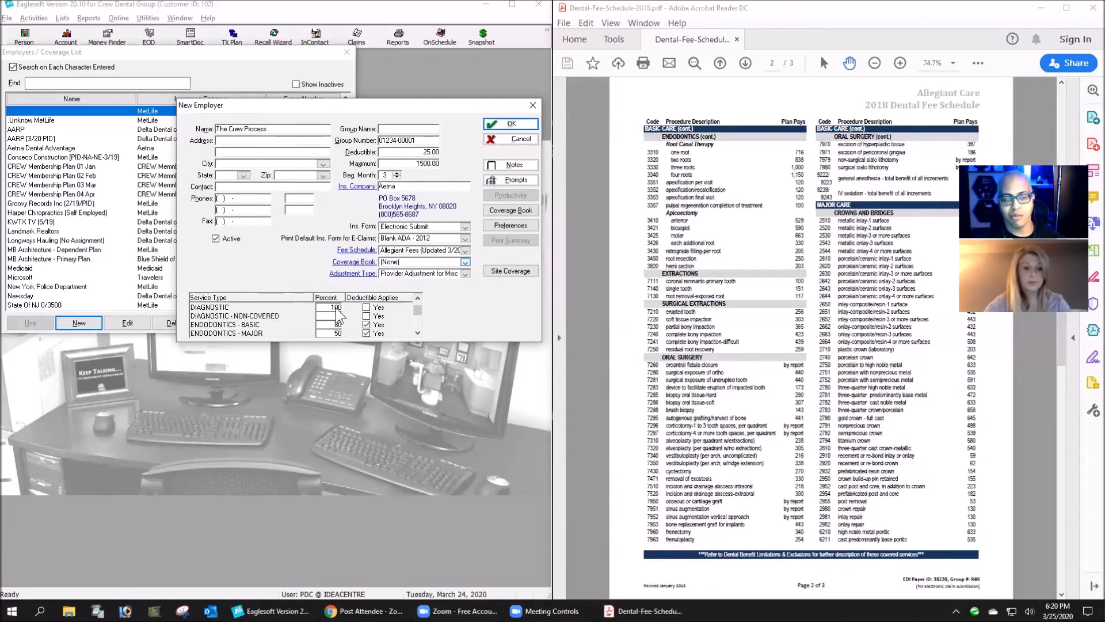
pyautogui.scroll(3, 866, 386)
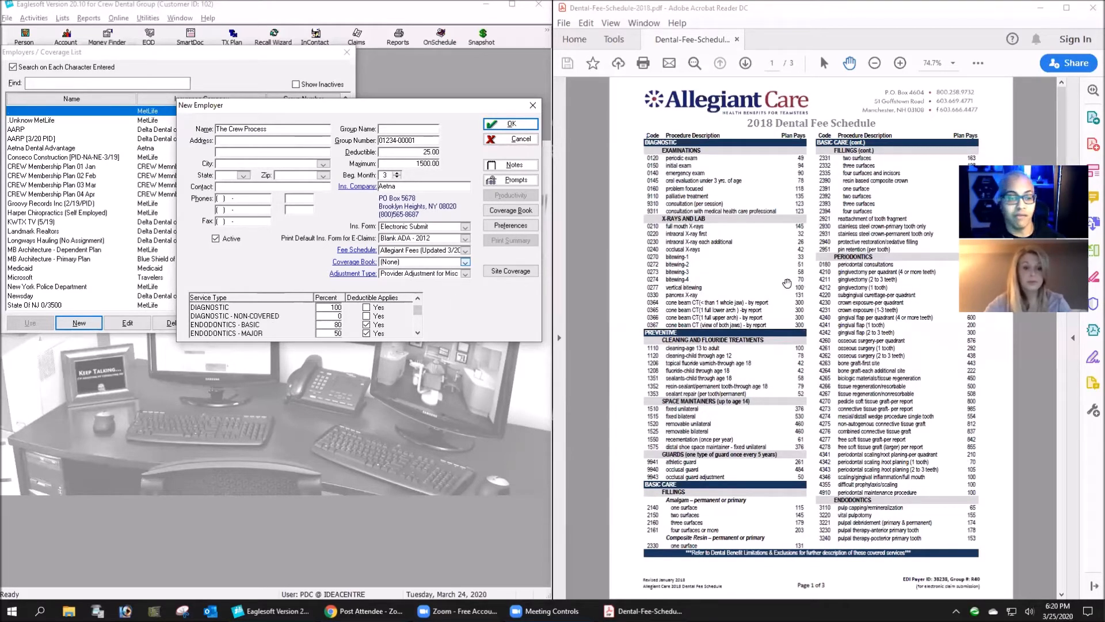
pyautogui.click(419, 333)
pyautogui.click(418, 333)
pyautogui.click(418, 333)
pyautogui.click(418, 333)
pyautogui.click(419, 333)
pyautogui.click(419, 332)
pyautogui.click(419, 332)
pyautogui.click(418, 333)
pyautogui.click(418, 333)
pyautogui.click(418, 332)
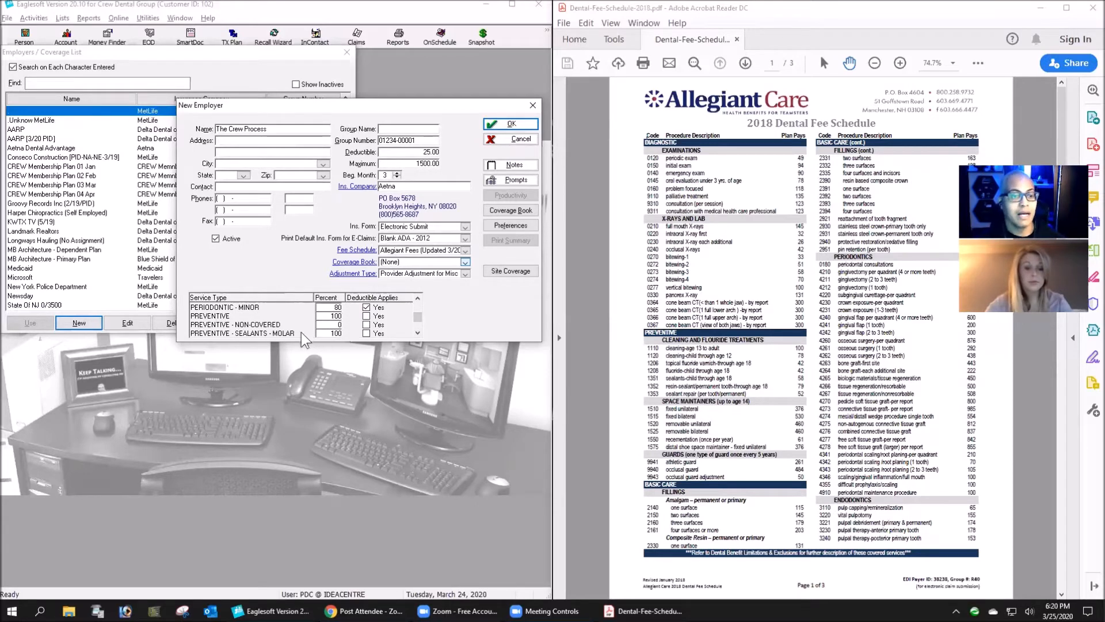
pyautogui.scroll(1, 334, 333)
pyautogui.scroll(-3, 334, 333)
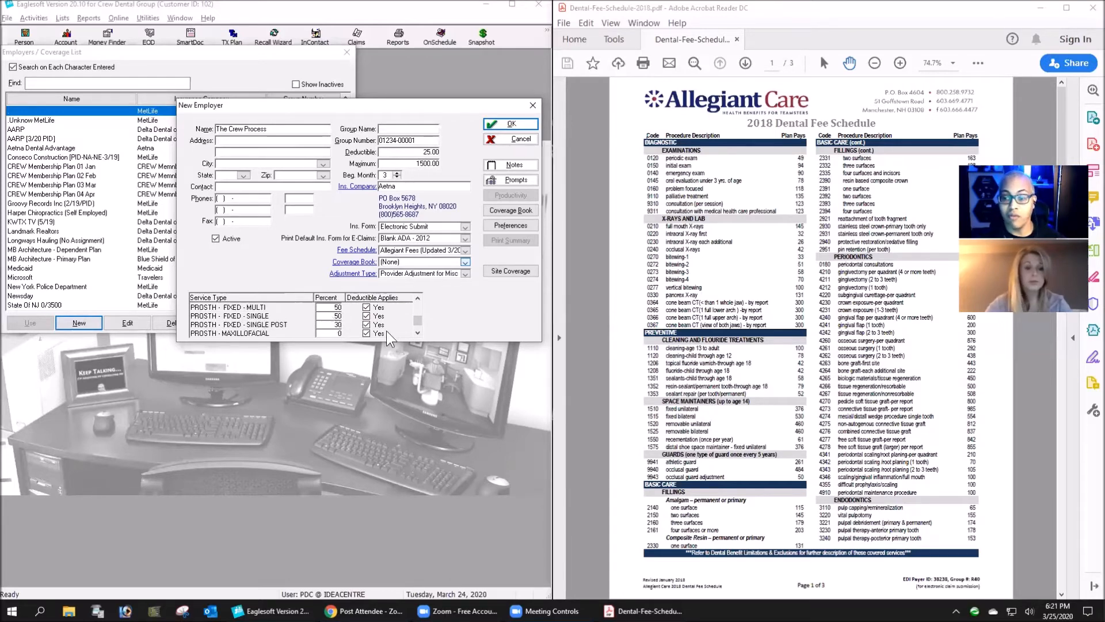
pyautogui.scroll(-2, 885, 490)
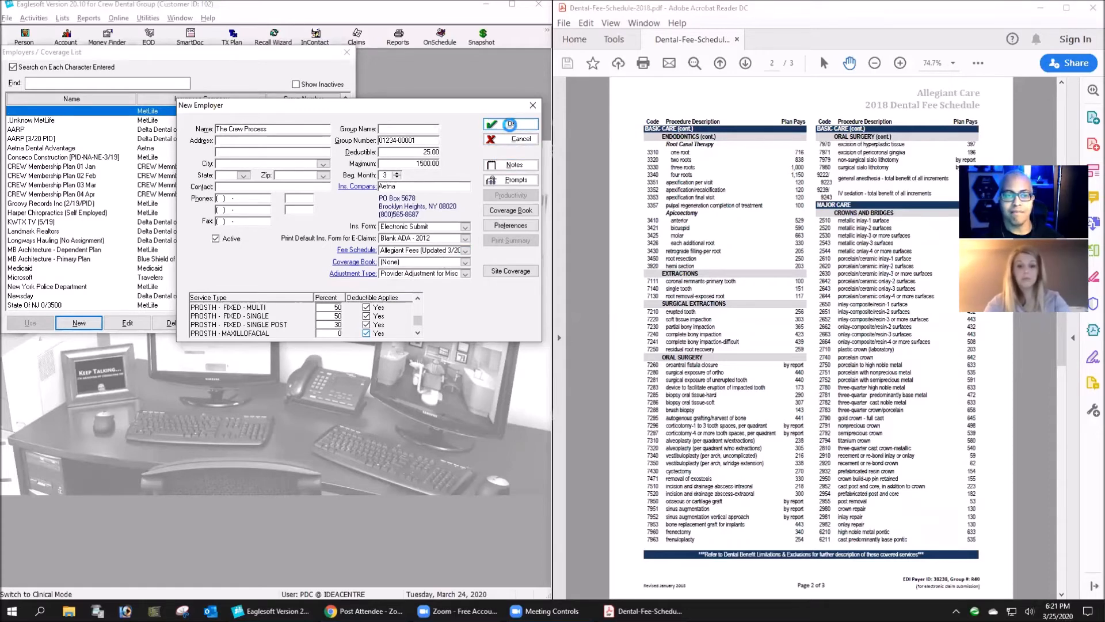
# - Save the new employer The Crew Process and close the employer list
pyautogui.click(511, 125)
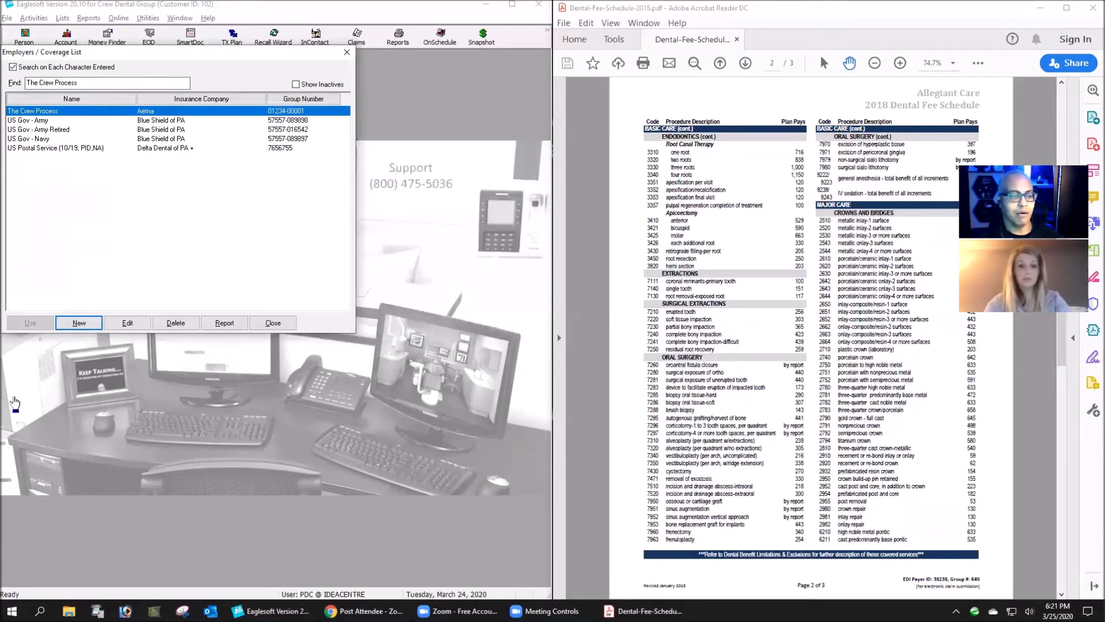
pyautogui.click(271, 324)
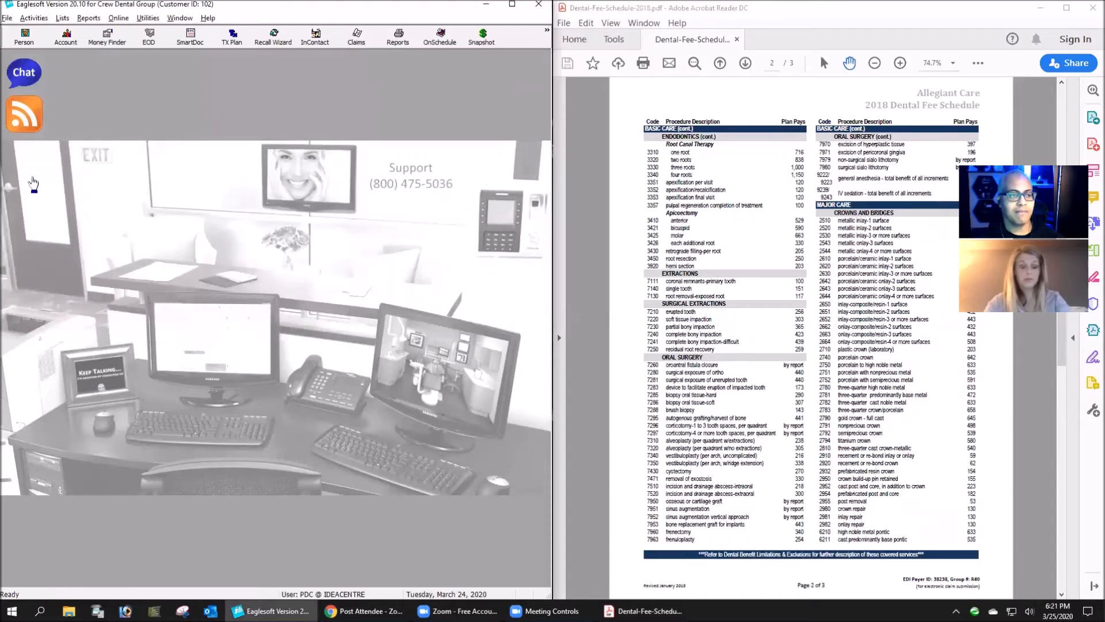
# - Open the record of the first patient in the person list for editing and browse the employers available for their primary insurance
pyautogui.click(24, 36)
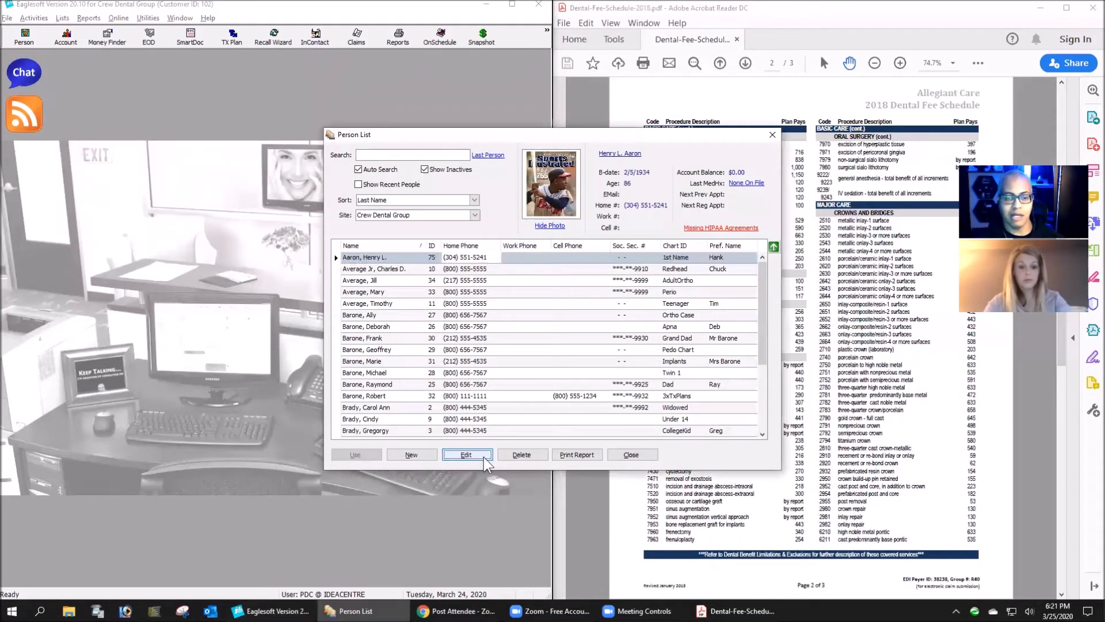
pyautogui.press('Return')
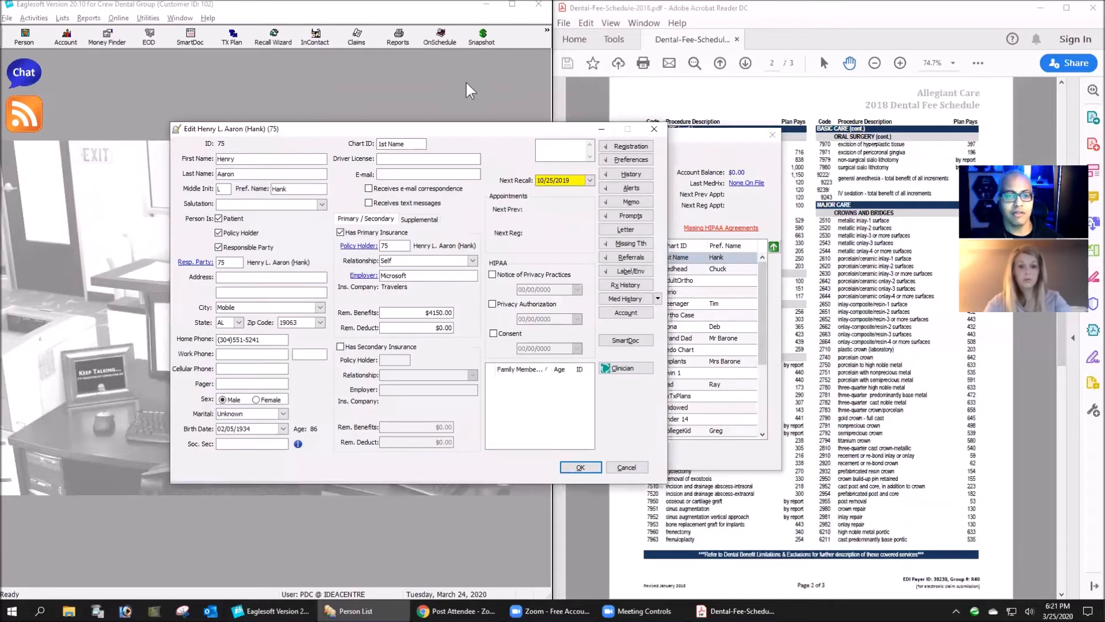
pyautogui.click(369, 278)
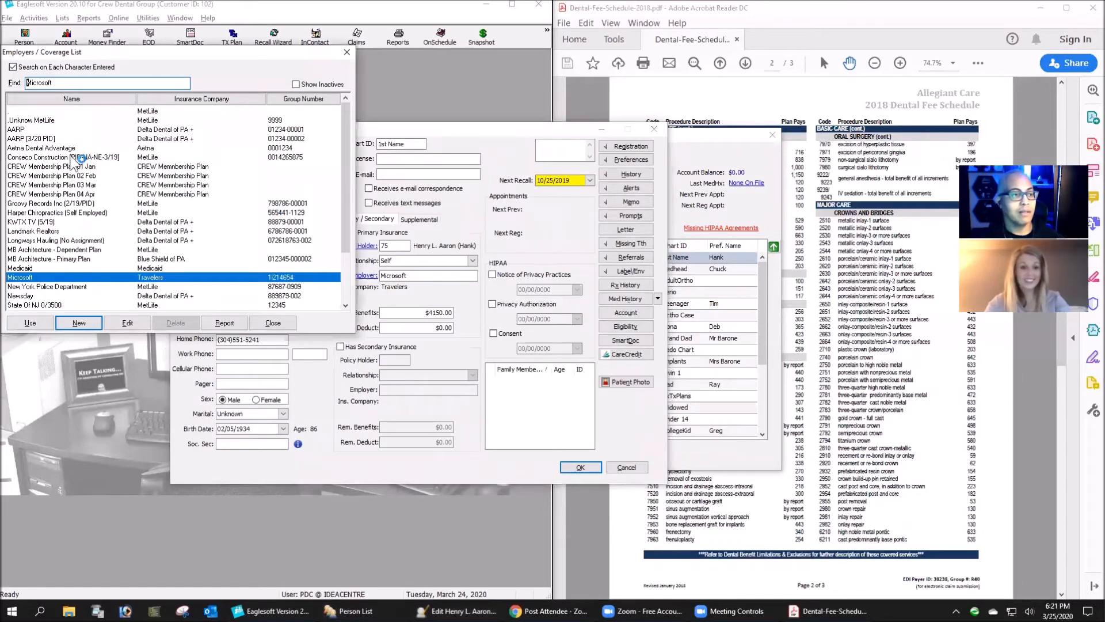
pyautogui.scroll(-2, 54, 285)
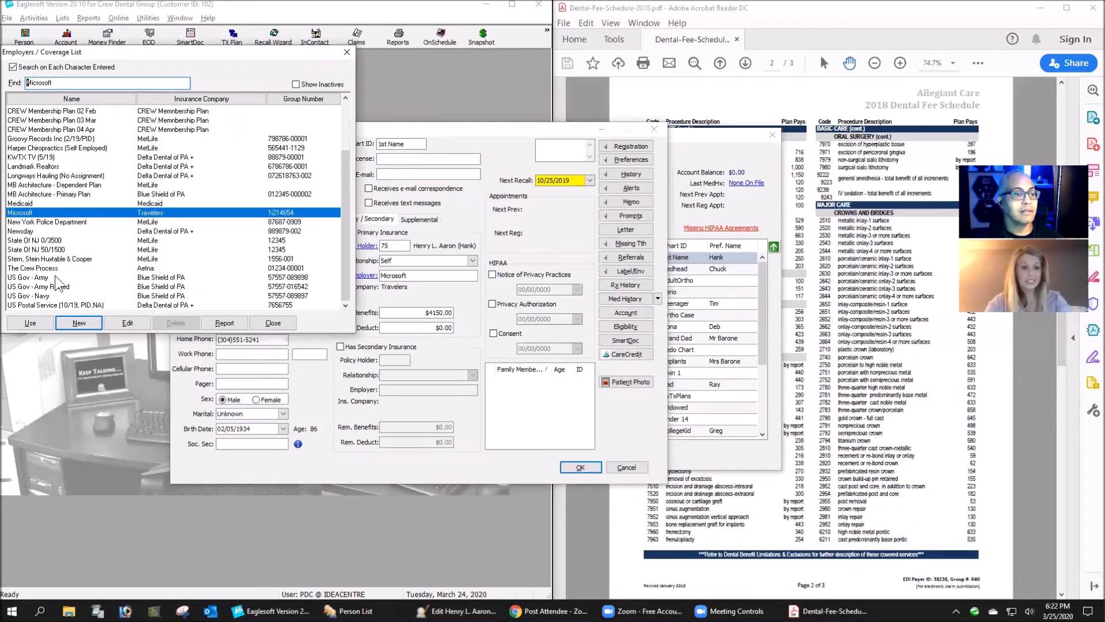
pyautogui.scroll(2, 61, 282)
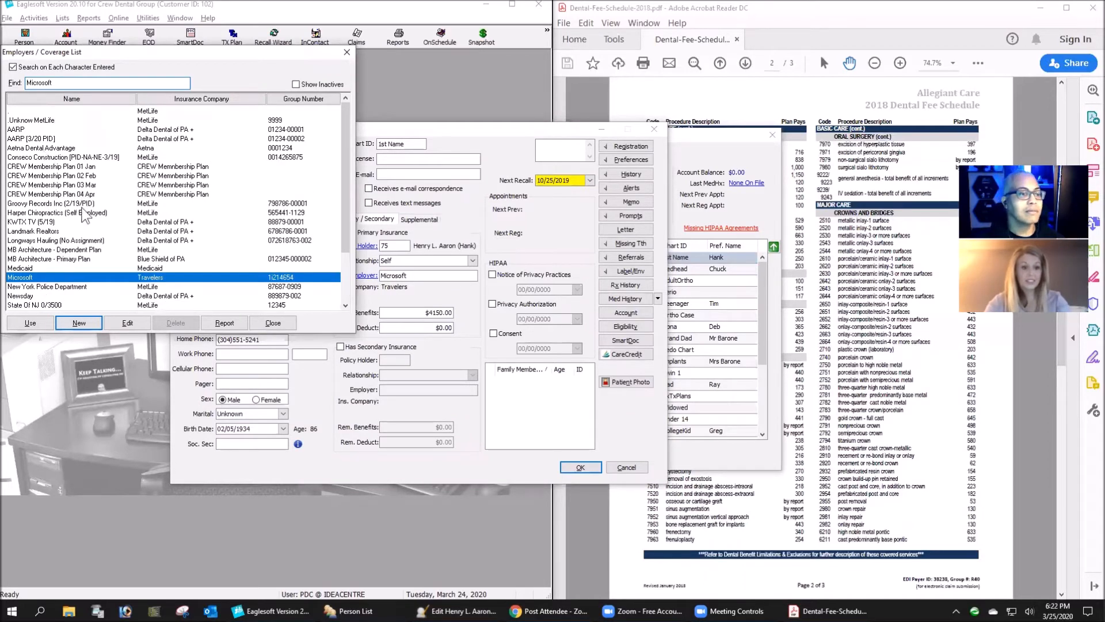
pyautogui.scroll(-2, 83, 209)
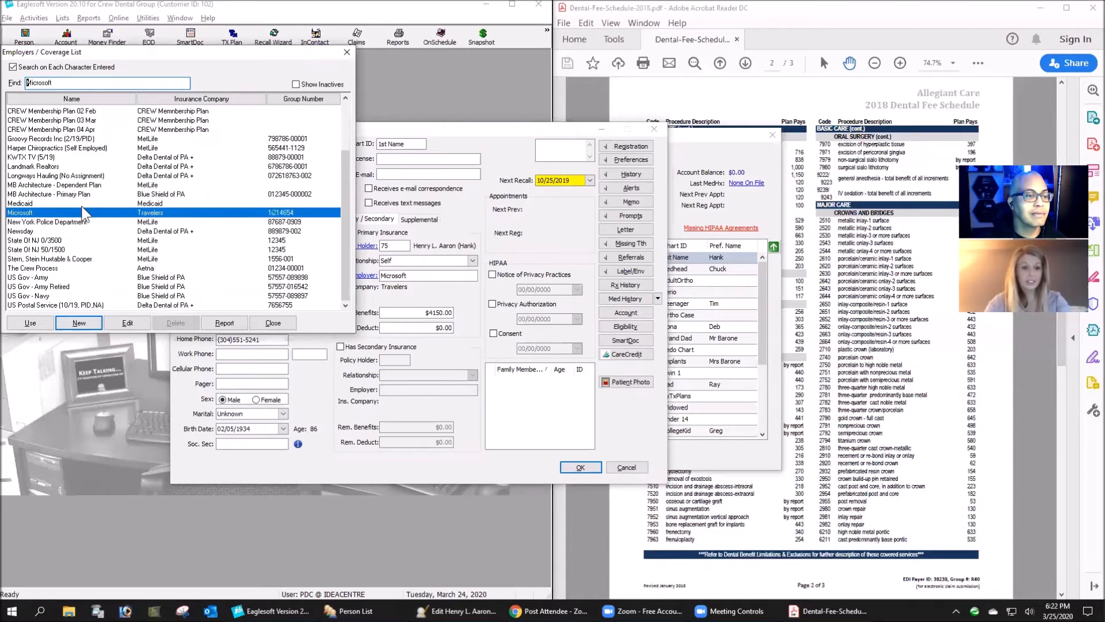
# - Assign The Crew Process as the patient's primary insurance employer, keep the current benefits, save the record and close the person list
pyautogui.click(32, 269)
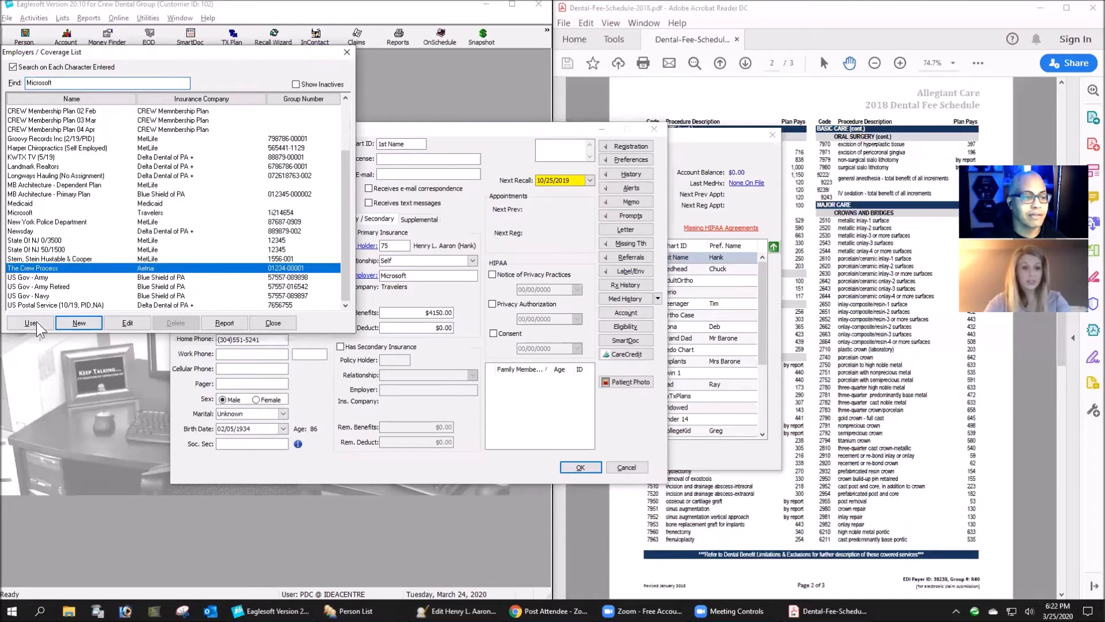
pyautogui.click(30, 323)
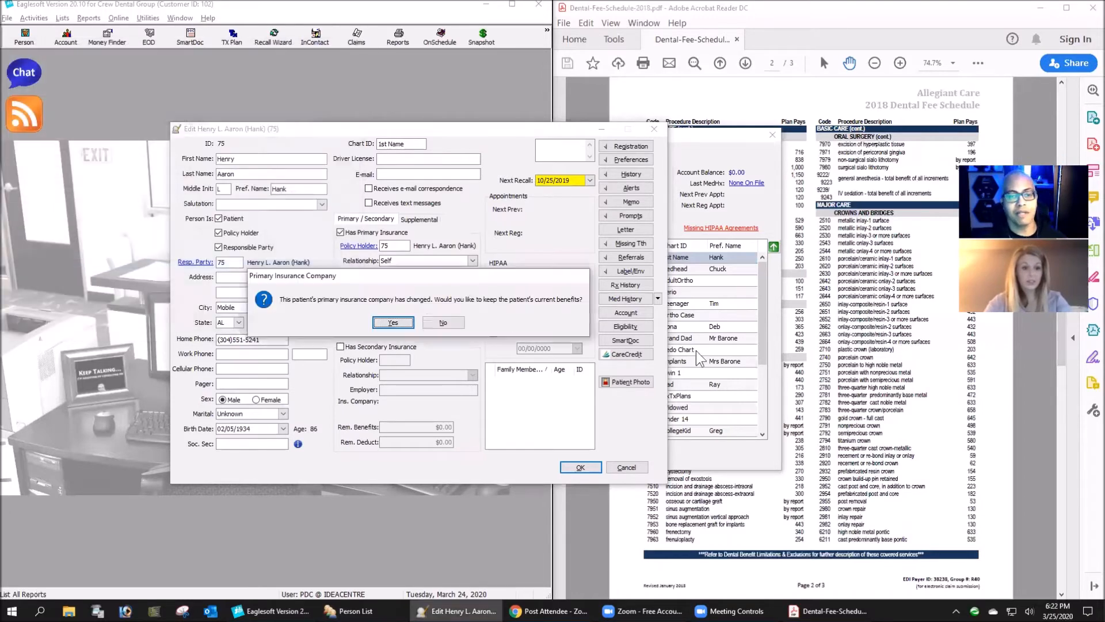
pyautogui.click(398, 327)
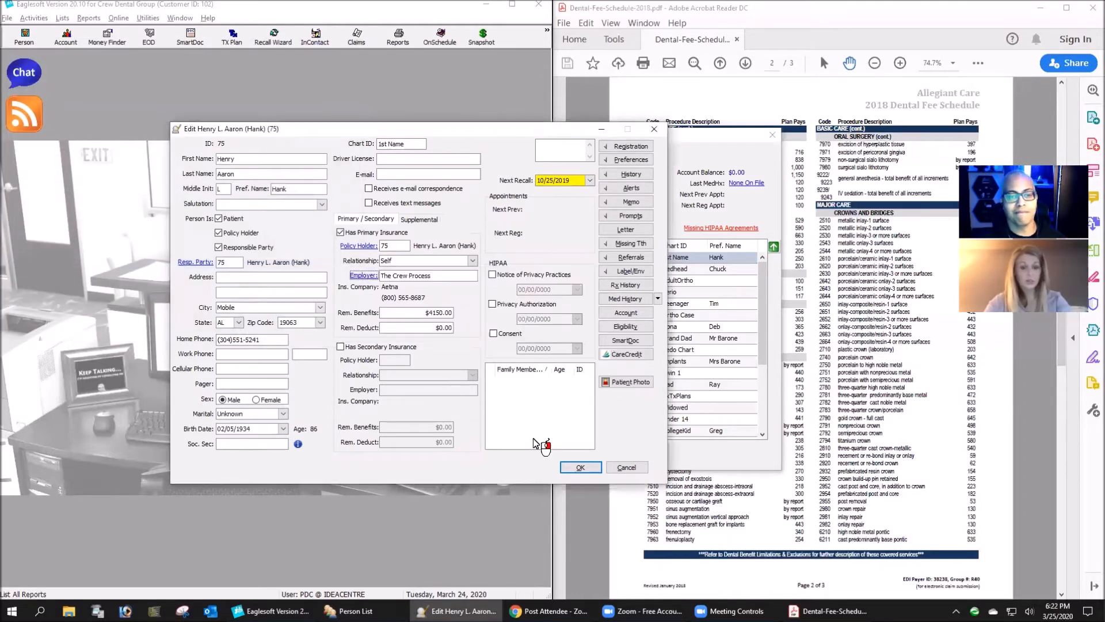
pyautogui.click(575, 470)
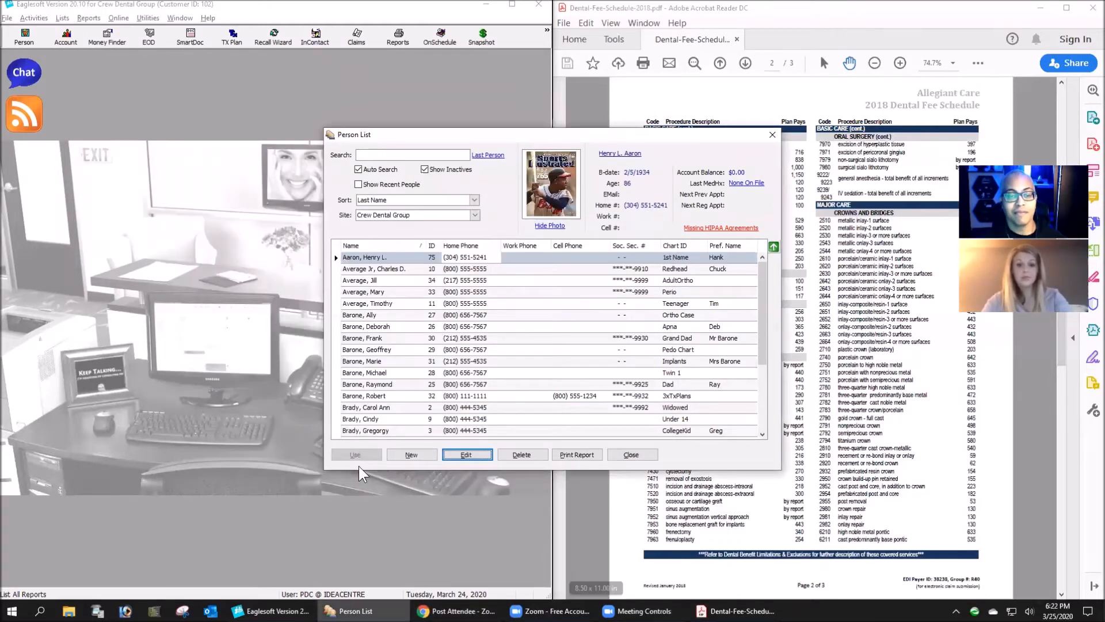
pyautogui.click(633, 456)
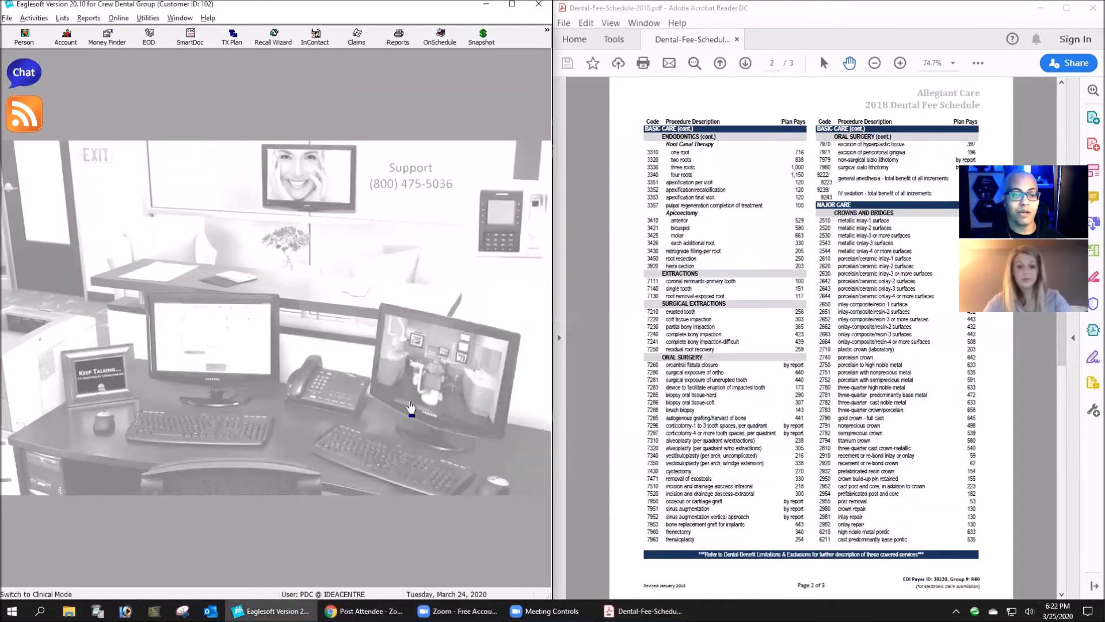
# - Start a walkout for the same patient and add the periodic oral evaluation, service D0120
pyautogui.click(218, 310)
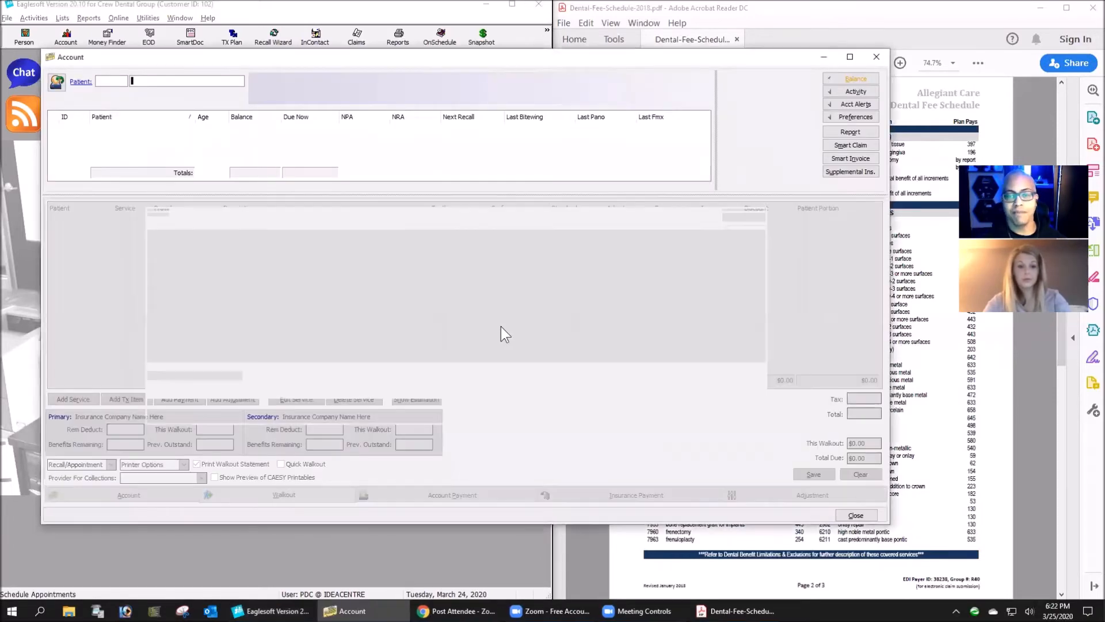
pyautogui.click(761, 204)
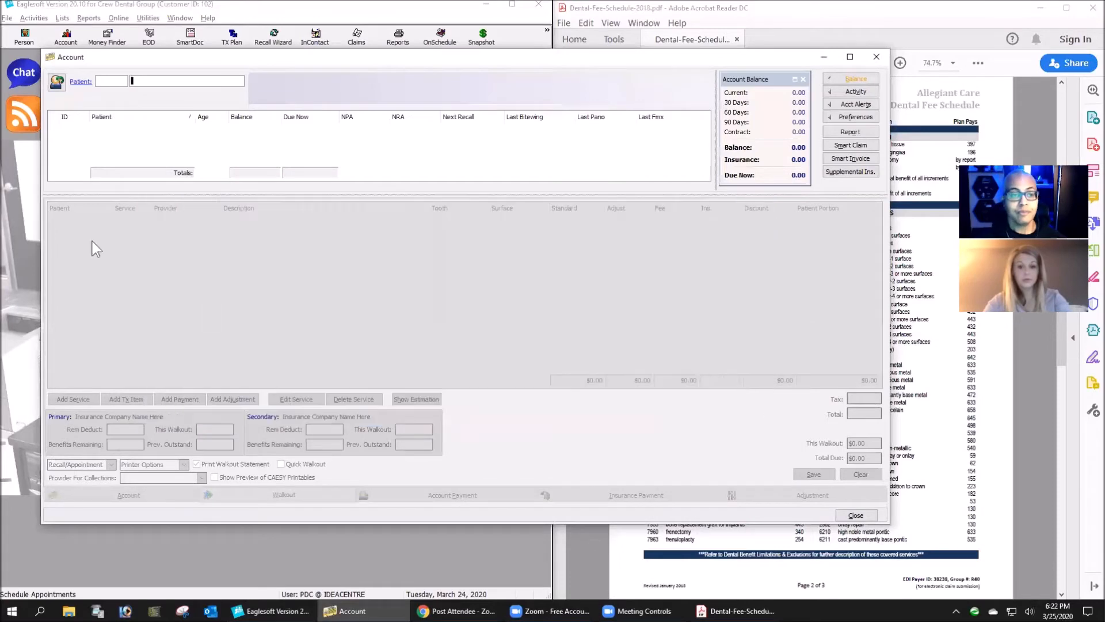
pyautogui.click(52, 80)
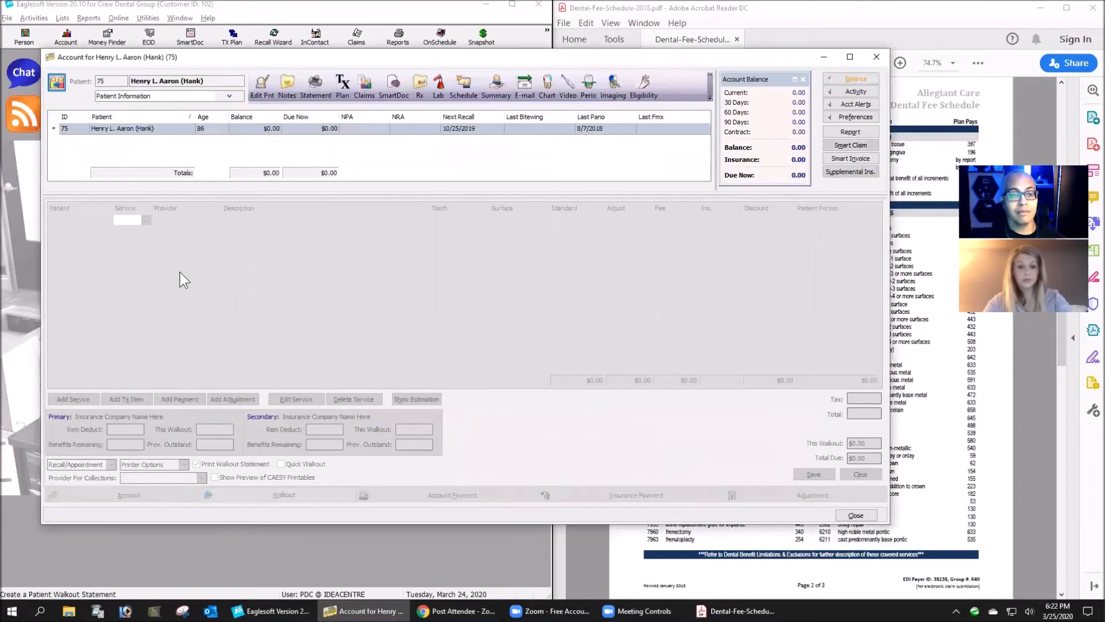
pyautogui.write('D0120')
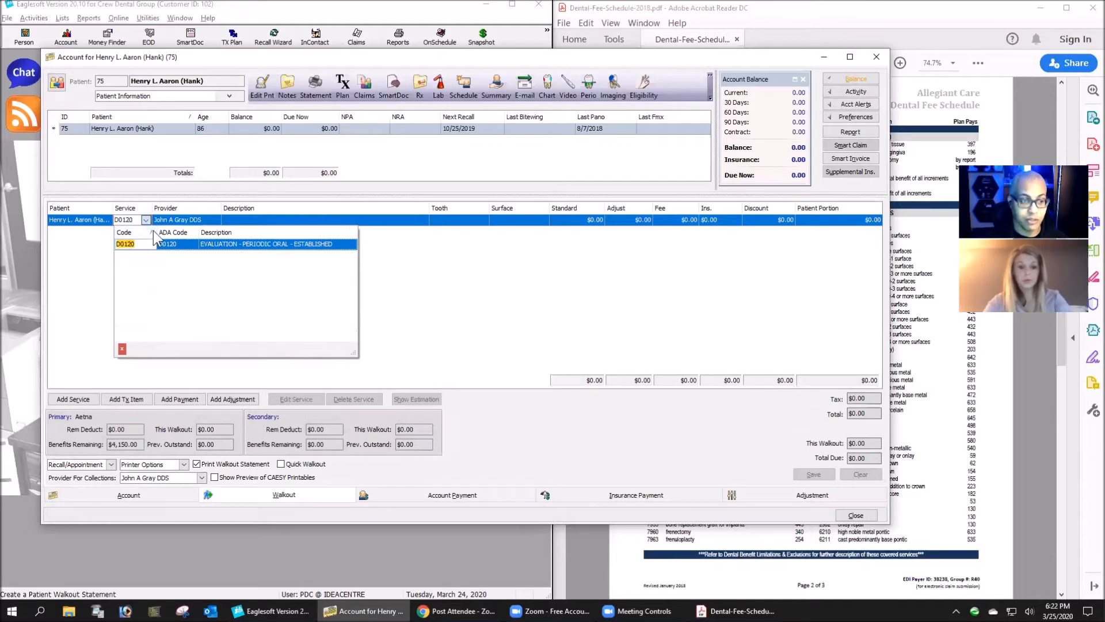
pyautogui.press('Tab')
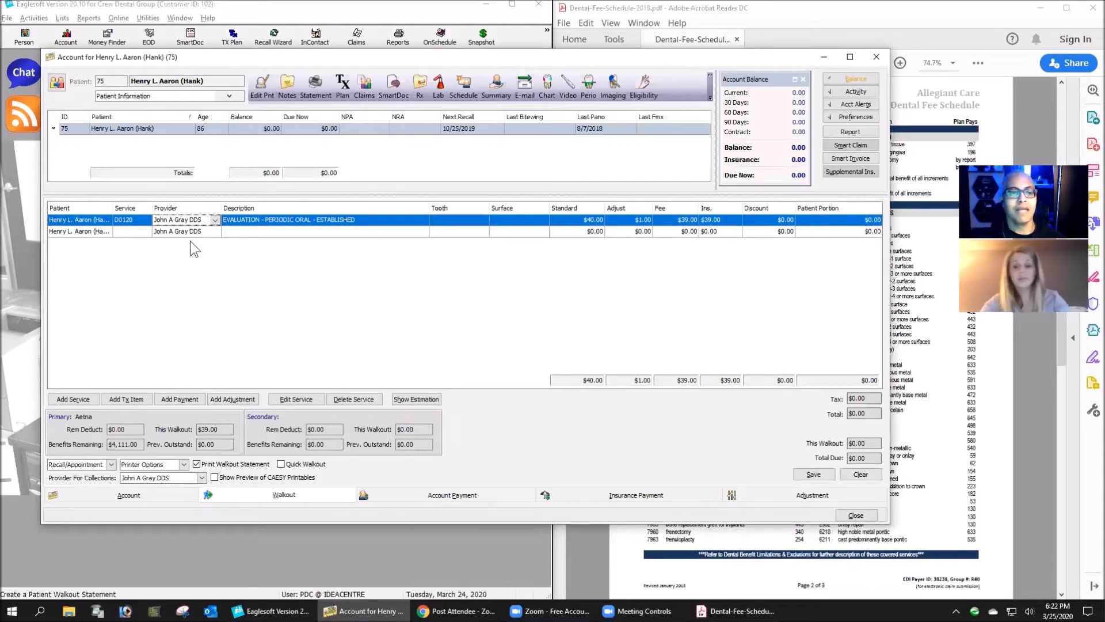
# - Add the four-bitewing imaging service D0274 as the second walkout line and acknowledge the standard fee warning
pyautogui.click(134, 232)
pyautogui.write('D27')
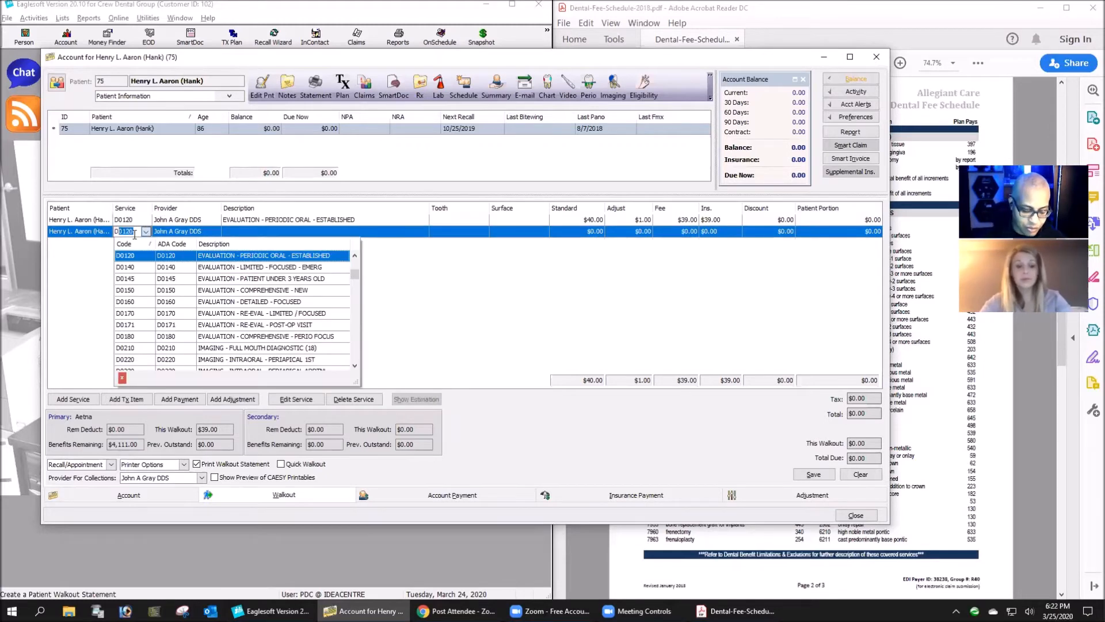
pyautogui.press('BackSpace')
pyautogui.press('BackSpace')
pyautogui.press('BackSpace')
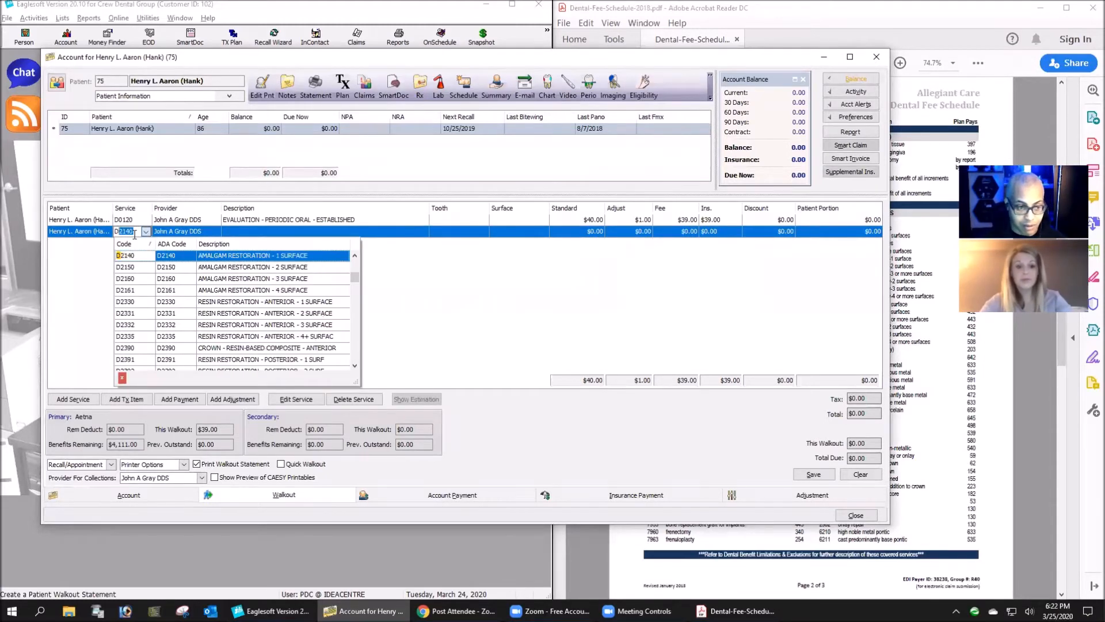
pyautogui.write('0')
pyautogui.write('274')
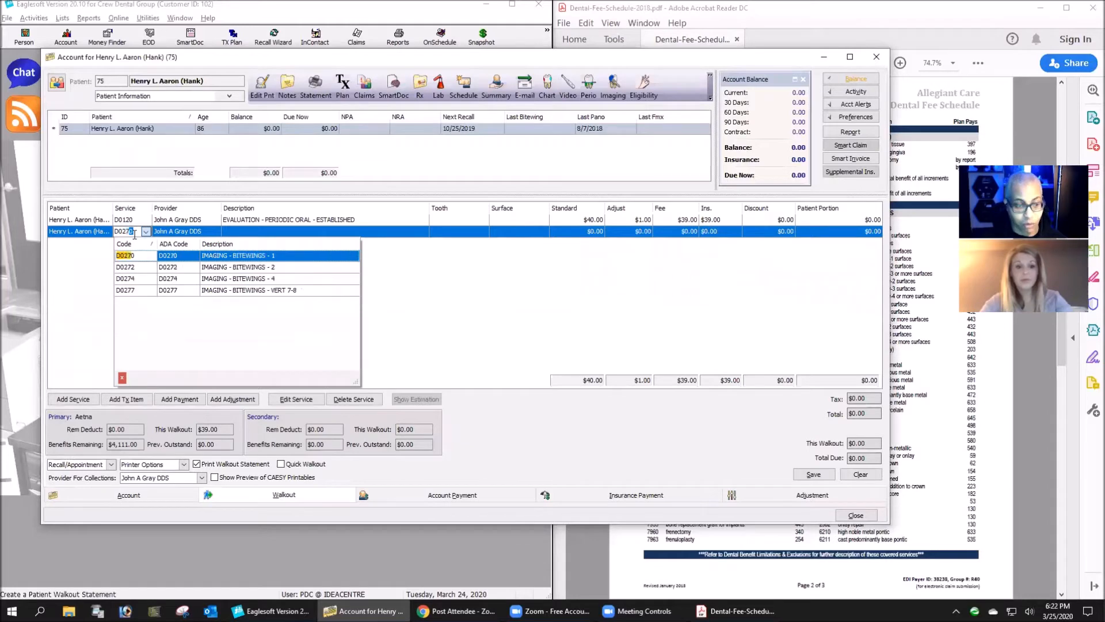
pyautogui.press('Return')
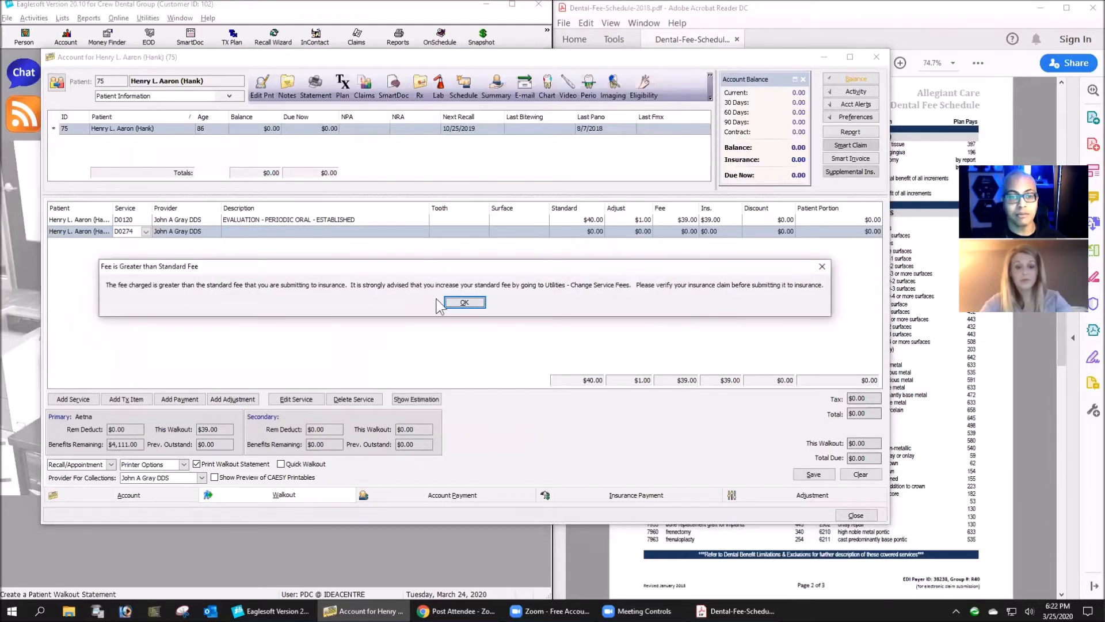
pyautogui.click(462, 303)
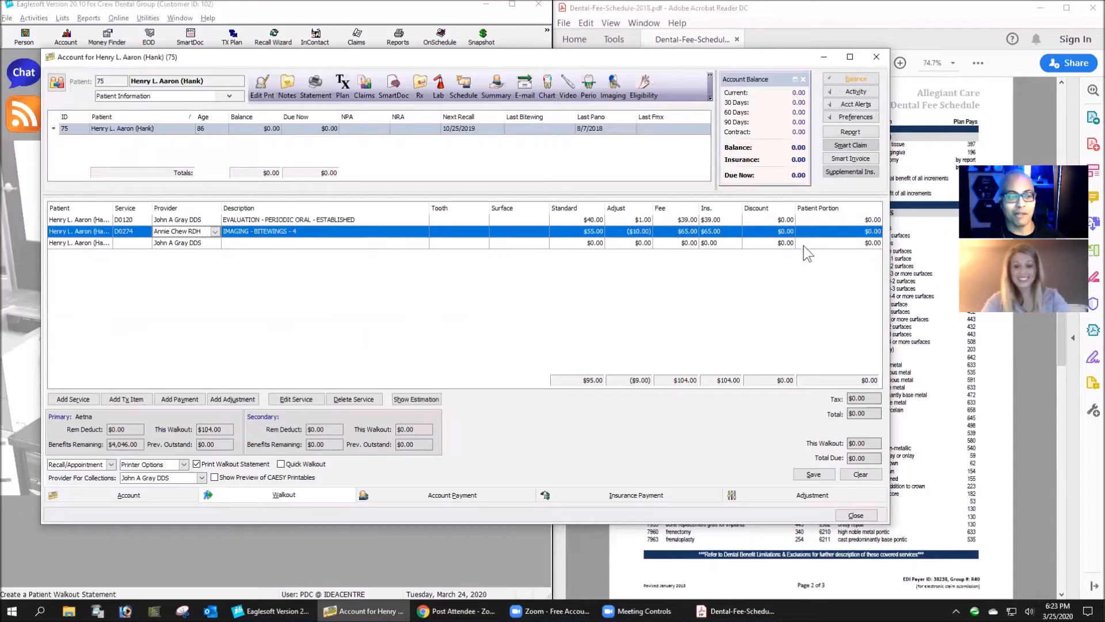
# - Add the adult professional cleaning, service D1110, as the third walkout line
pyautogui.click(124, 244)
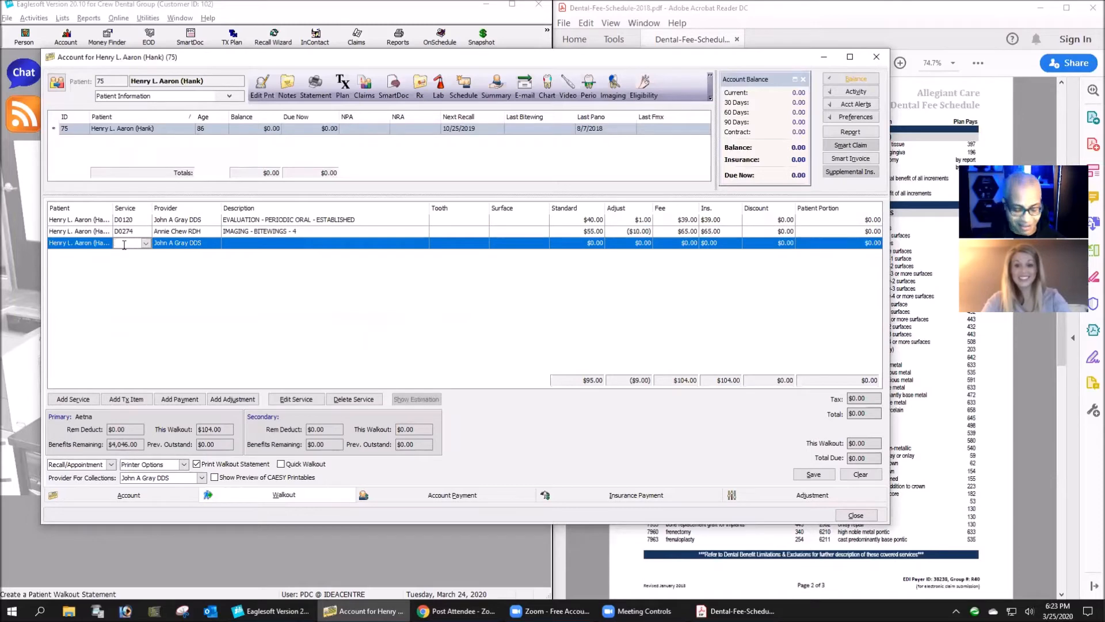
pyautogui.write('D1110')
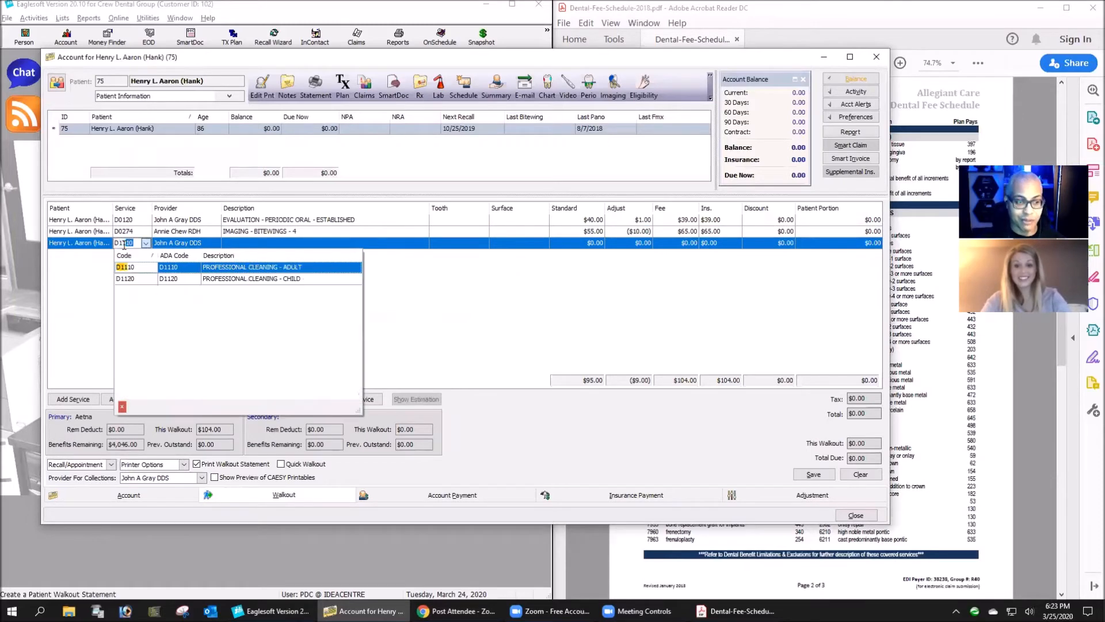
pyautogui.press('Return')
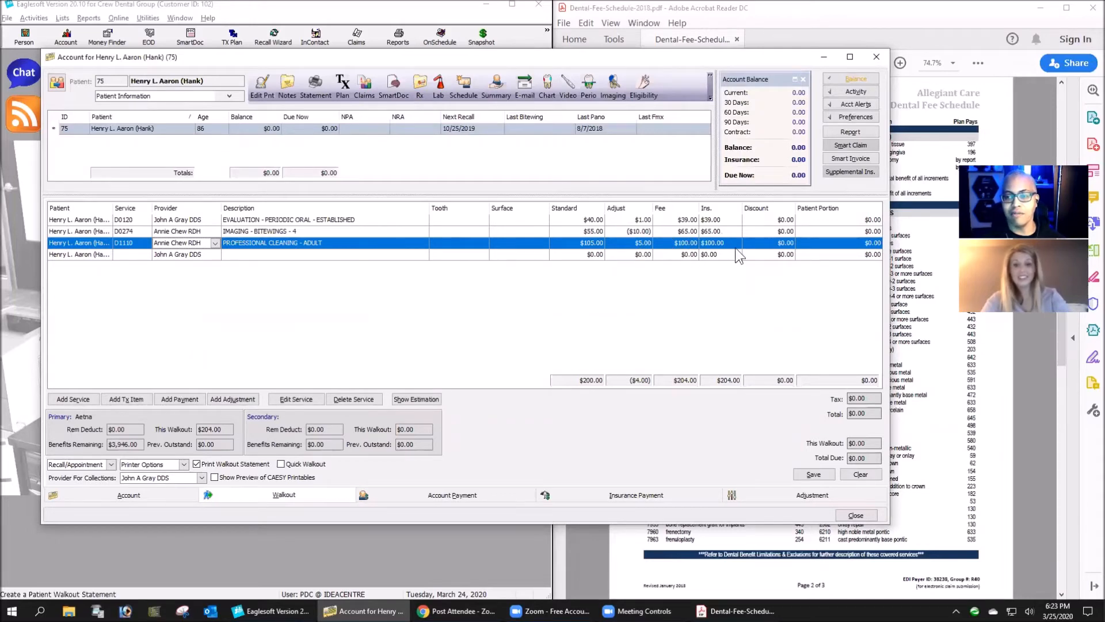
# - Add the porcelain crown service D2750 as the fourth walkout line
pyautogui.click(133, 254)
pyautogui.write('D')
pyautogui.write('2750')
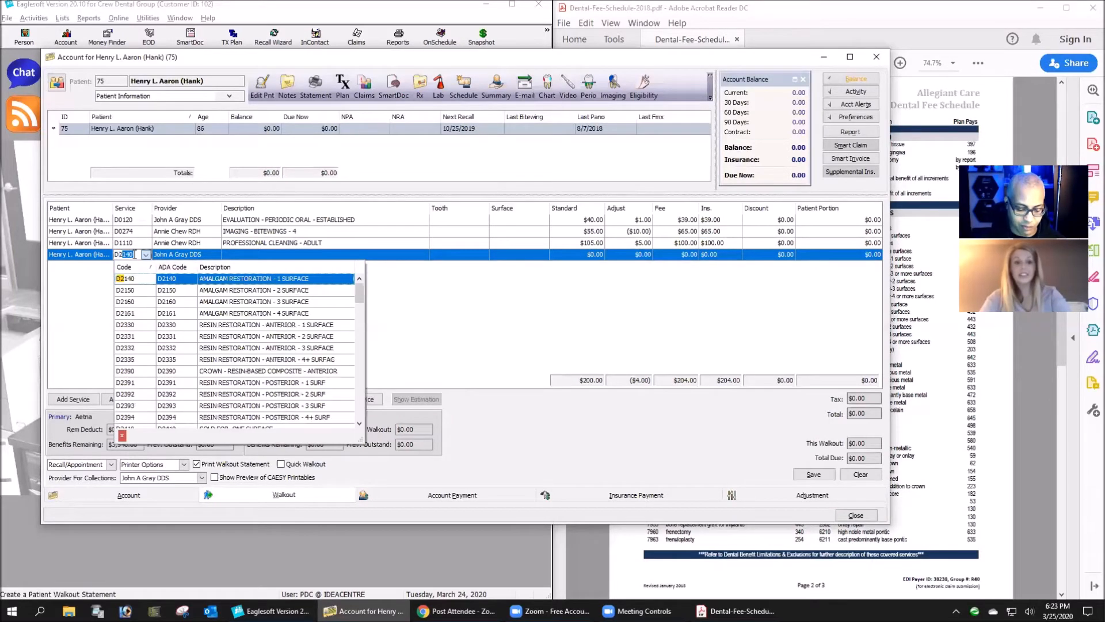
pyautogui.press('Tab')
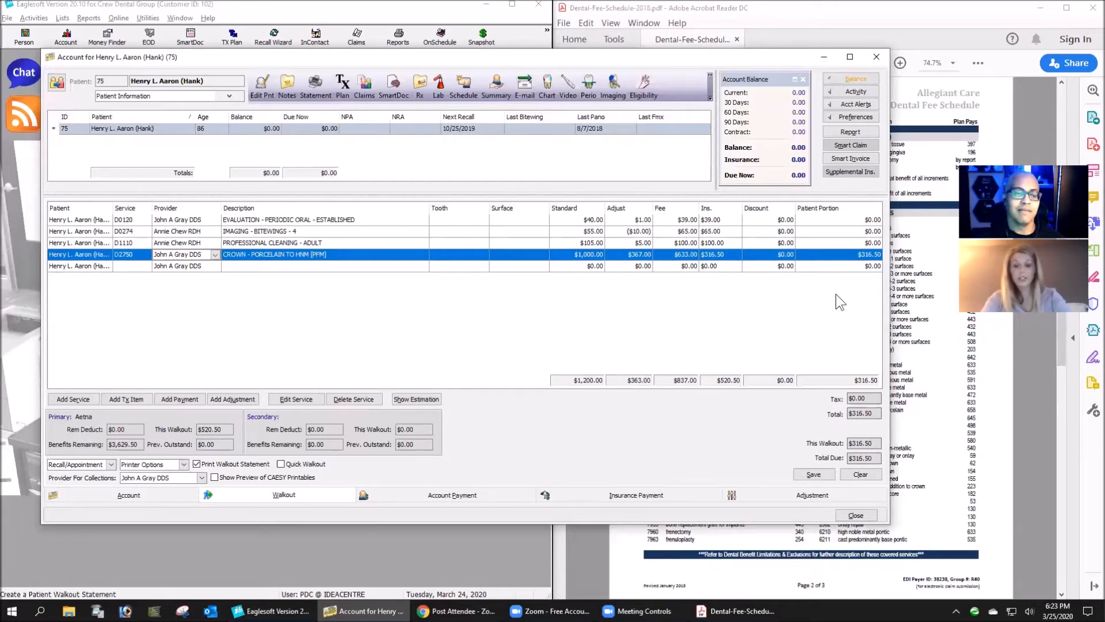
# - Delete the D2750 crown line from the walkout and set the patient's remaining primary insurance deductible to $5.00
pyautogui.click(365, 399)
pyautogui.click(570, 251)
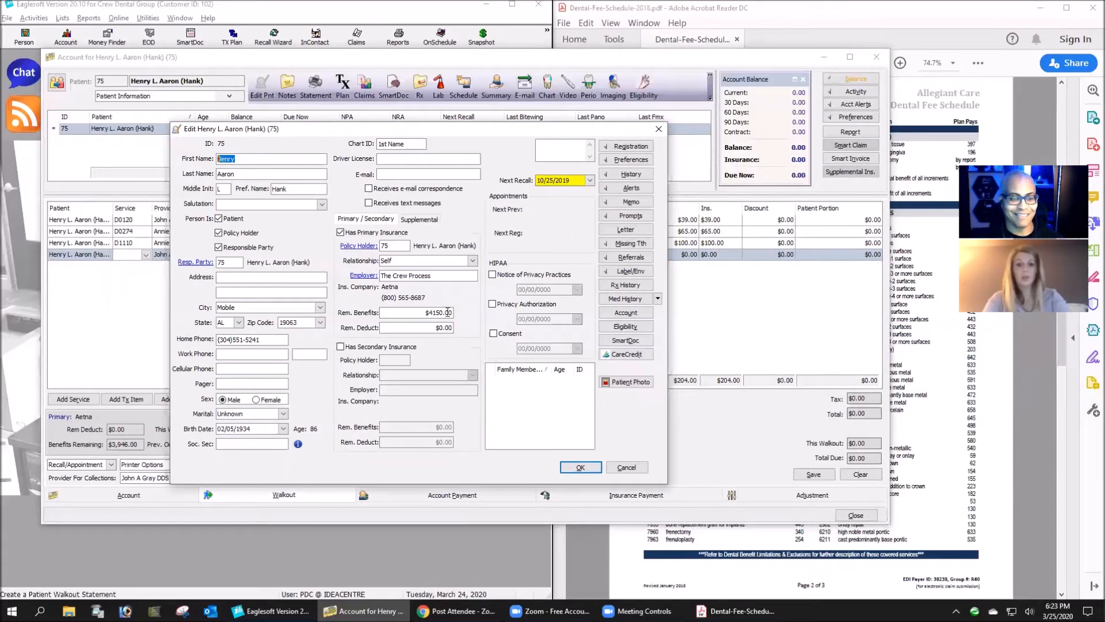
pyautogui.click(434, 328)
pyautogui.write('$5')
pyautogui.write('.')
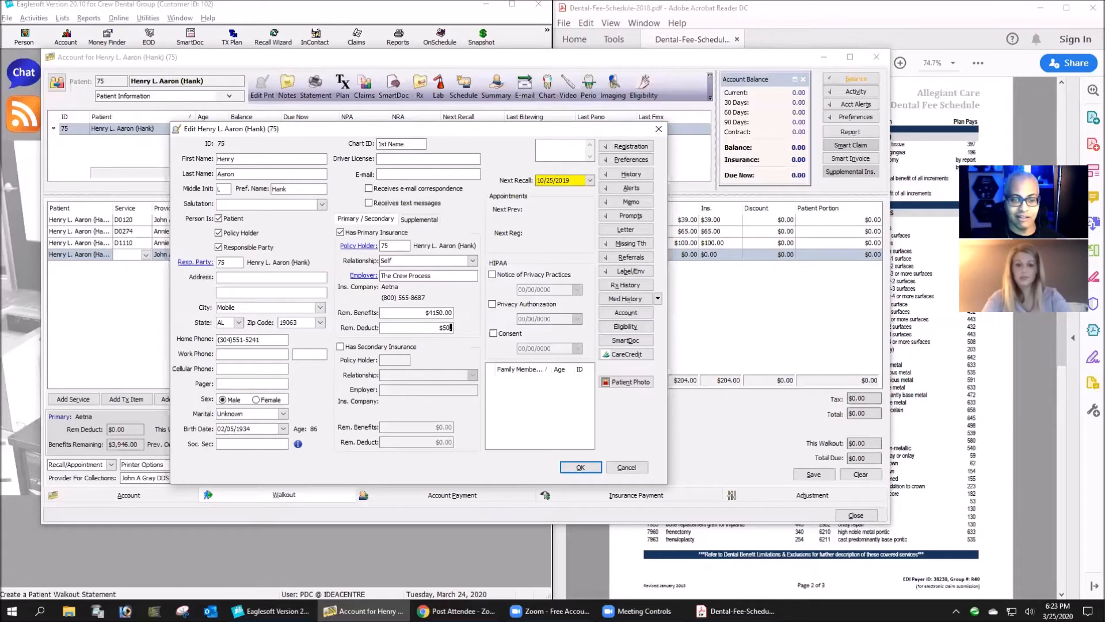
pyautogui.press('Tab')
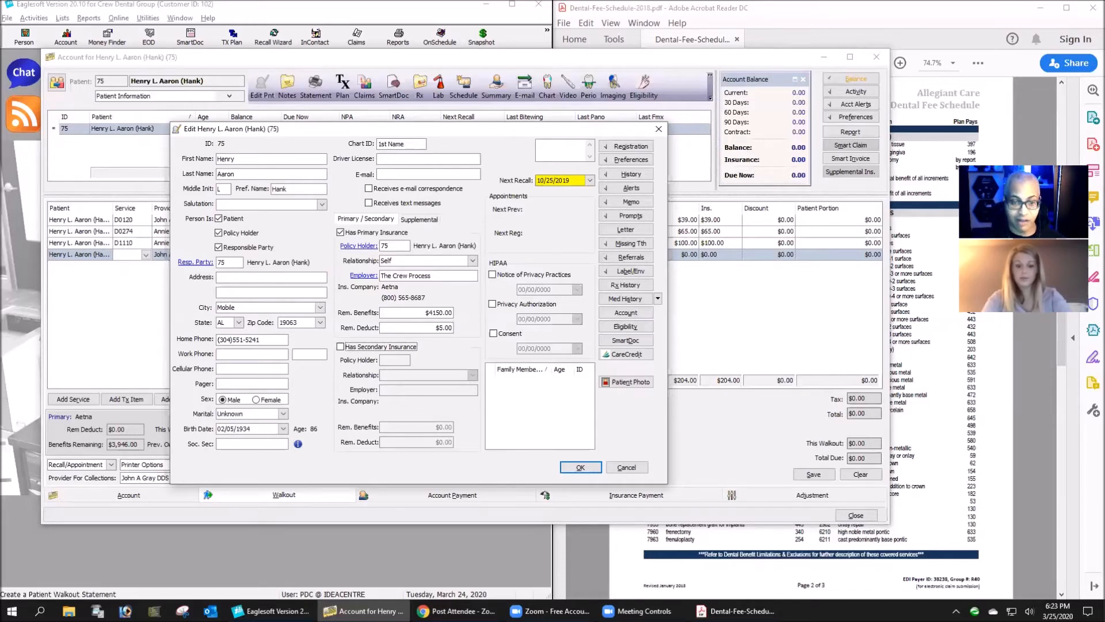
pyautogui.click(579, 467)
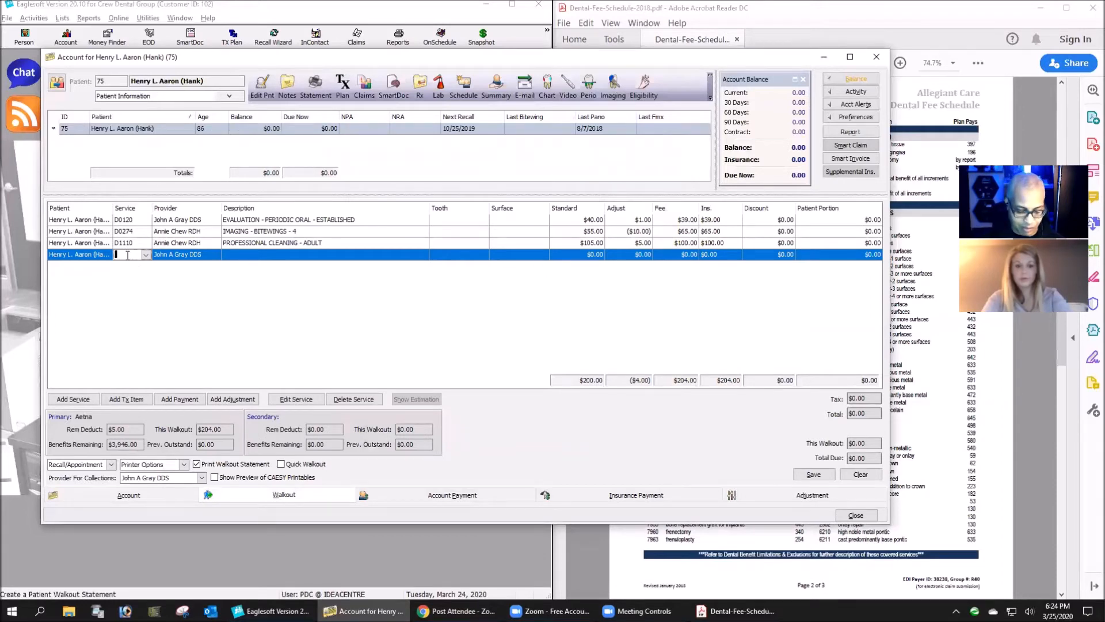
# - Add the crown service D2750 to the walkout again to recalculate its estimate with the changed deductible
pyautogui.write('D2750')
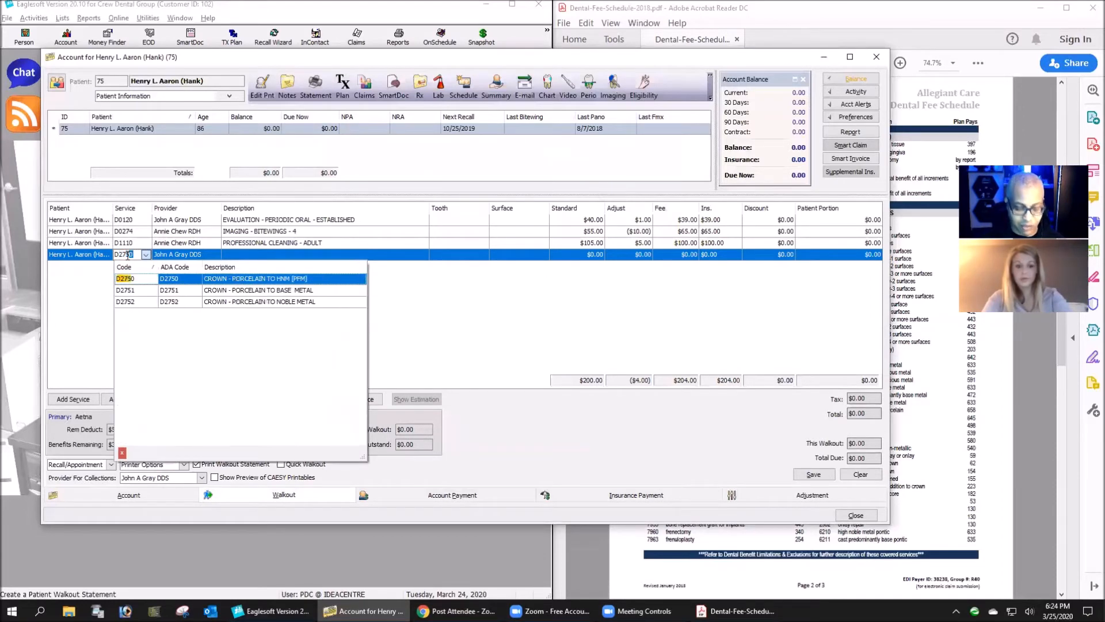
pyautogui.press('Return')
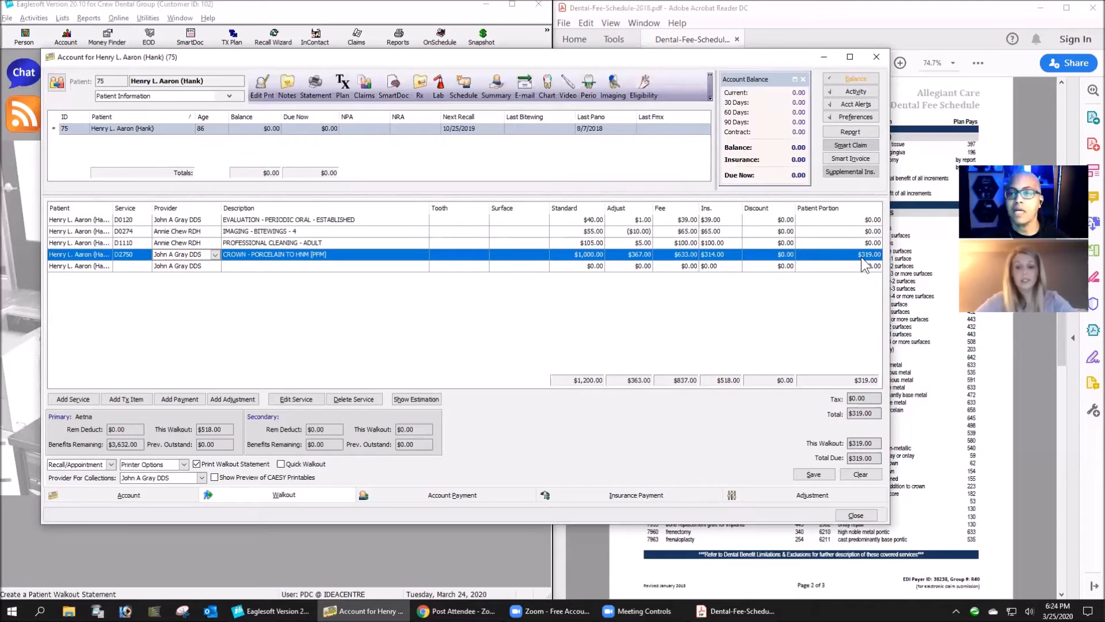
pyautogui.click(868, 172)
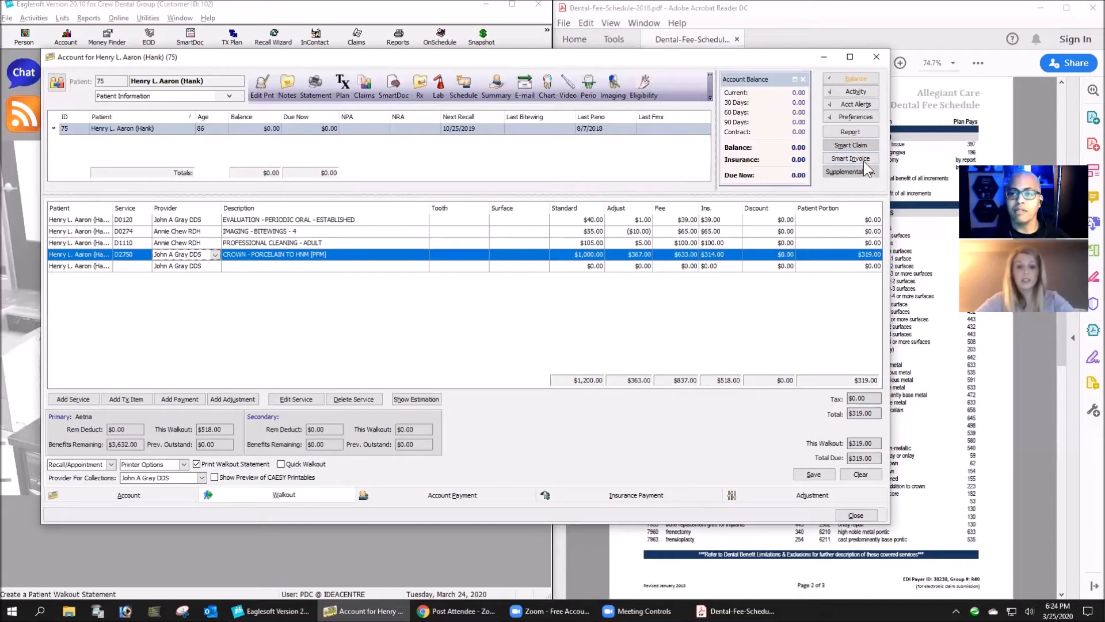
pyautogui.click(561, 319)
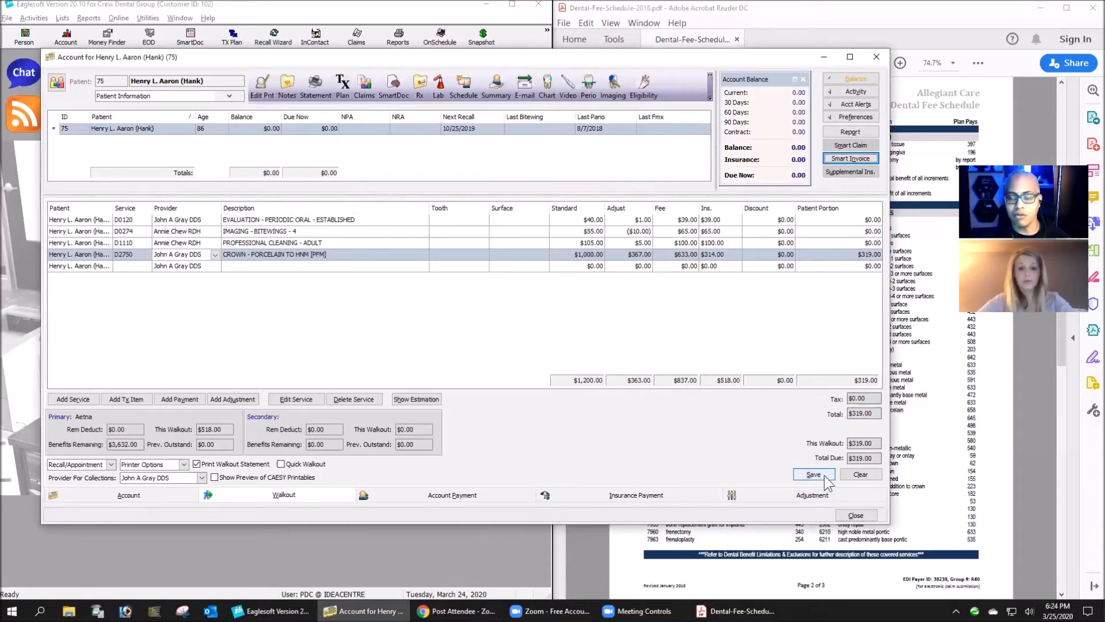
# - Clear all items from the current walkout statement and close the patient's account
pyautogui.click(860, 473)
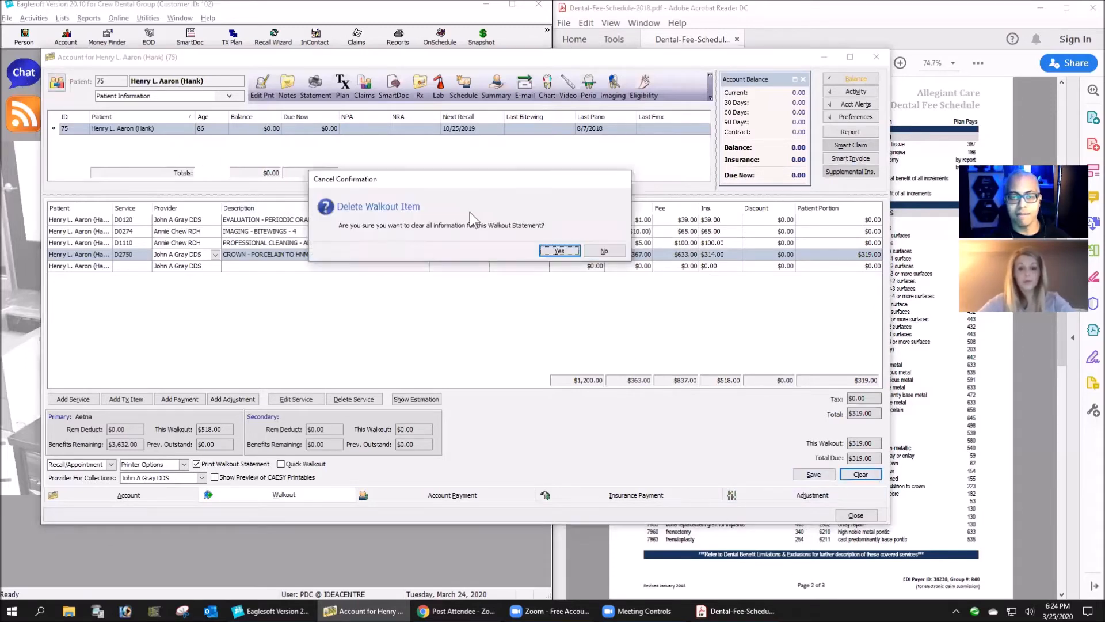
pyautogui.click(559, 251)
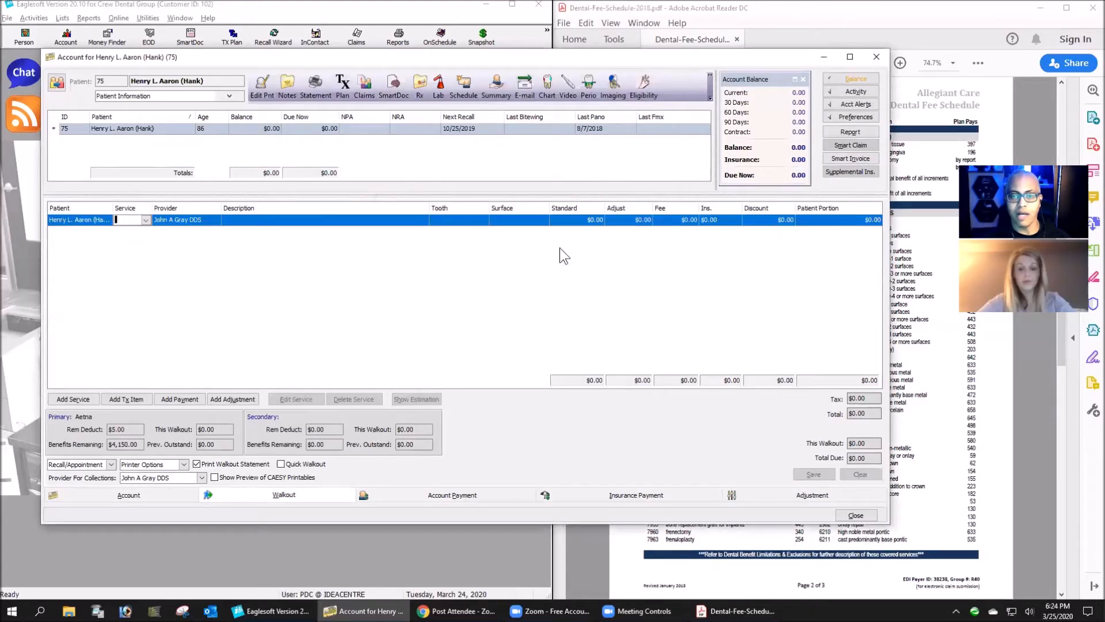
pyautogui.click(873, 57)
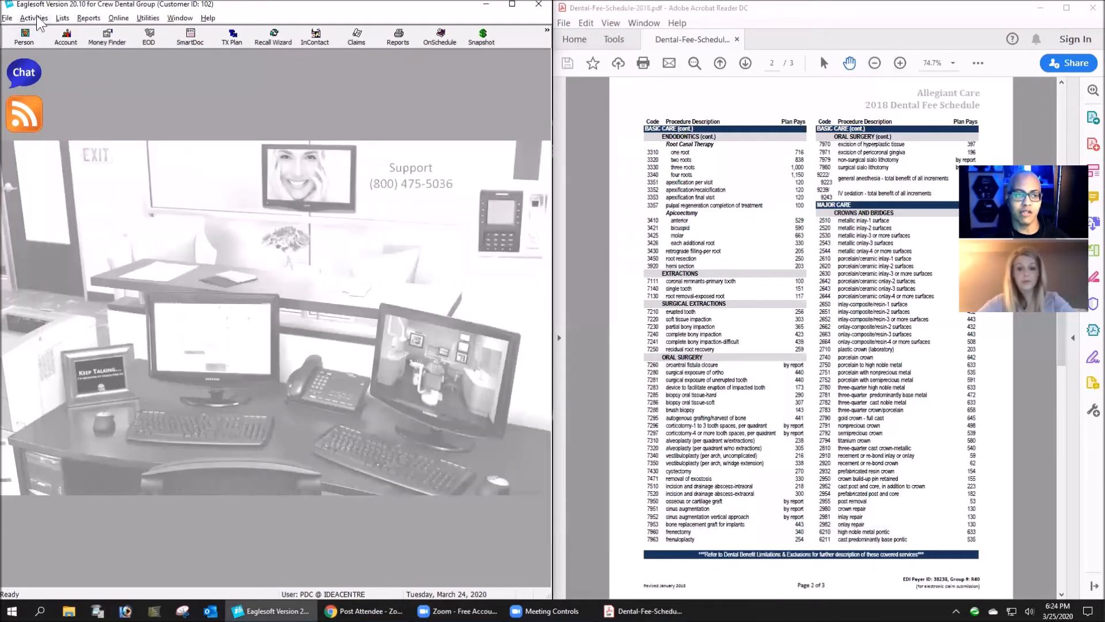
# - Create a new coverage book named Allegiant/Crew/01234-0001
pyautogui.click(38, 20)
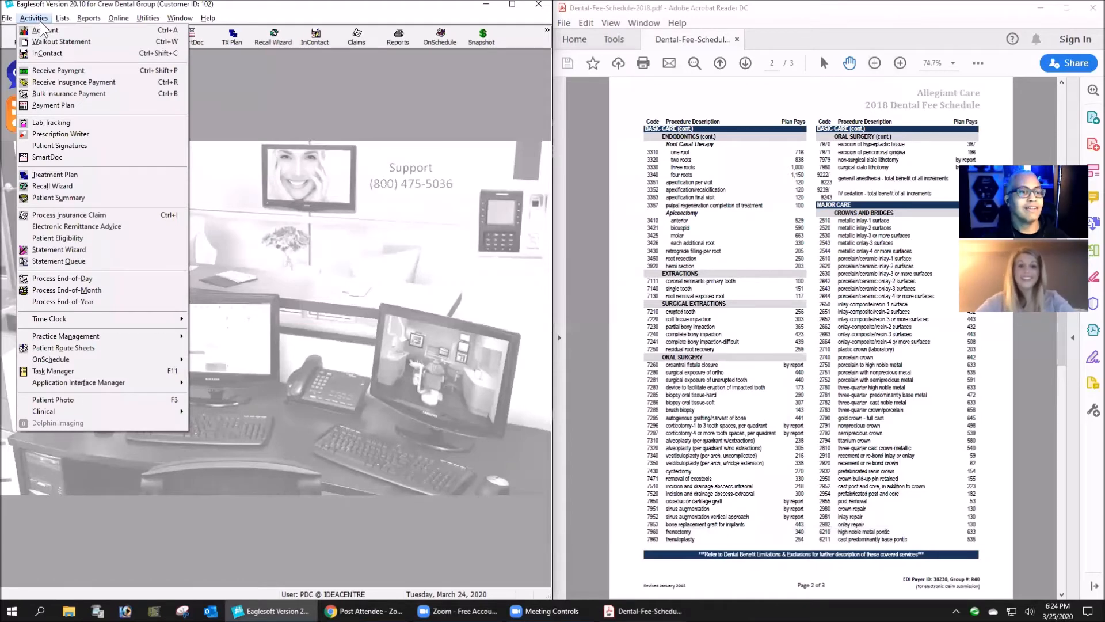
pyautogui.press('Right')
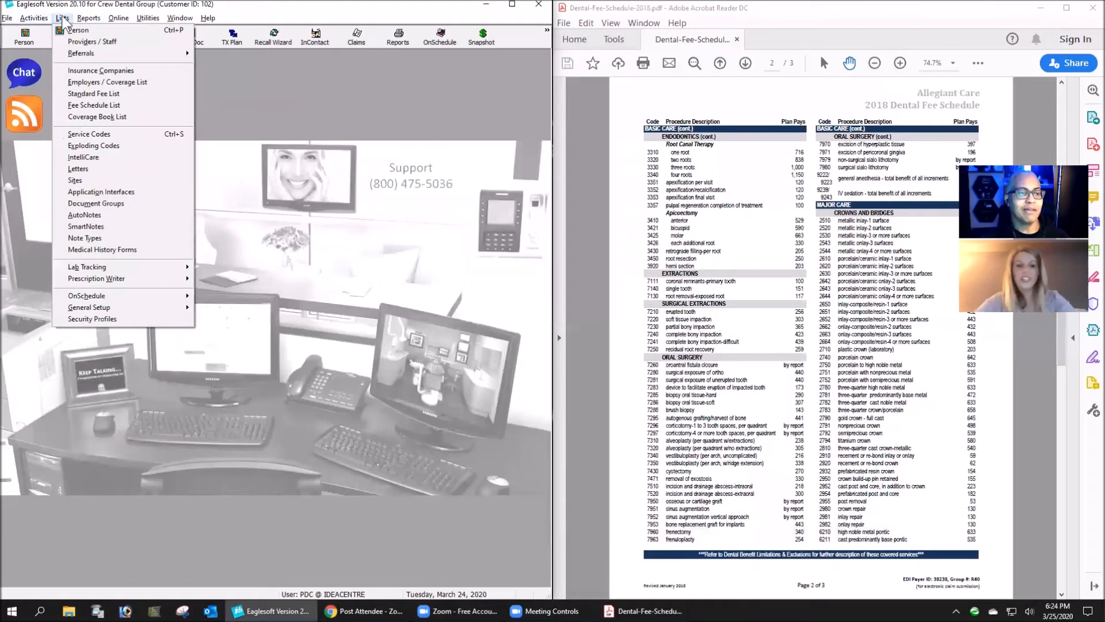
pyautogui.click(98, 117)
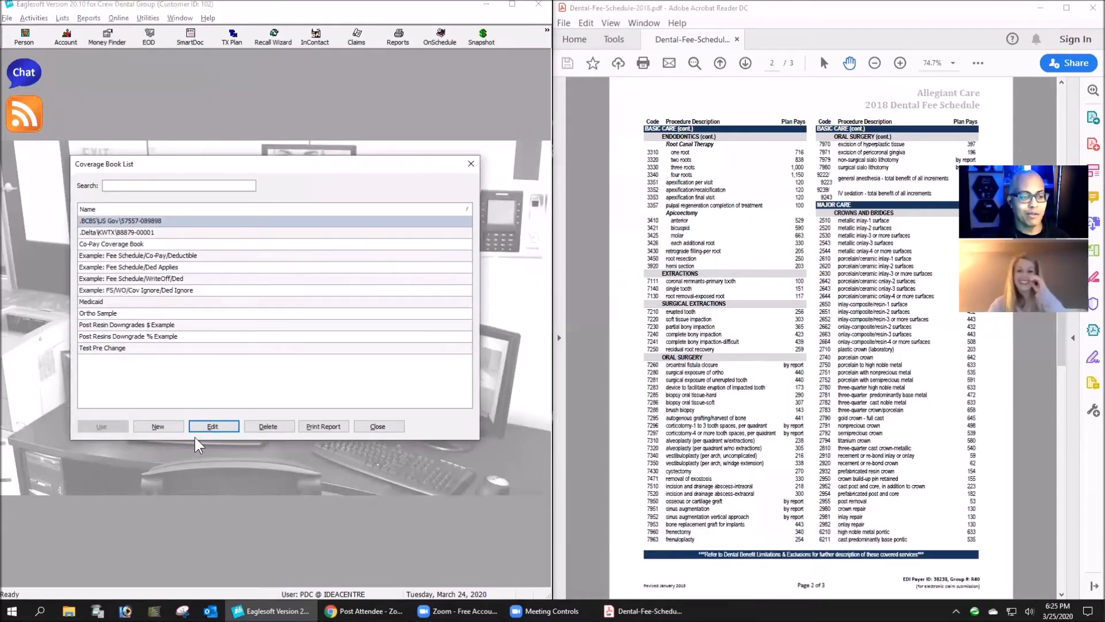
pyautogui.click(156, 426)
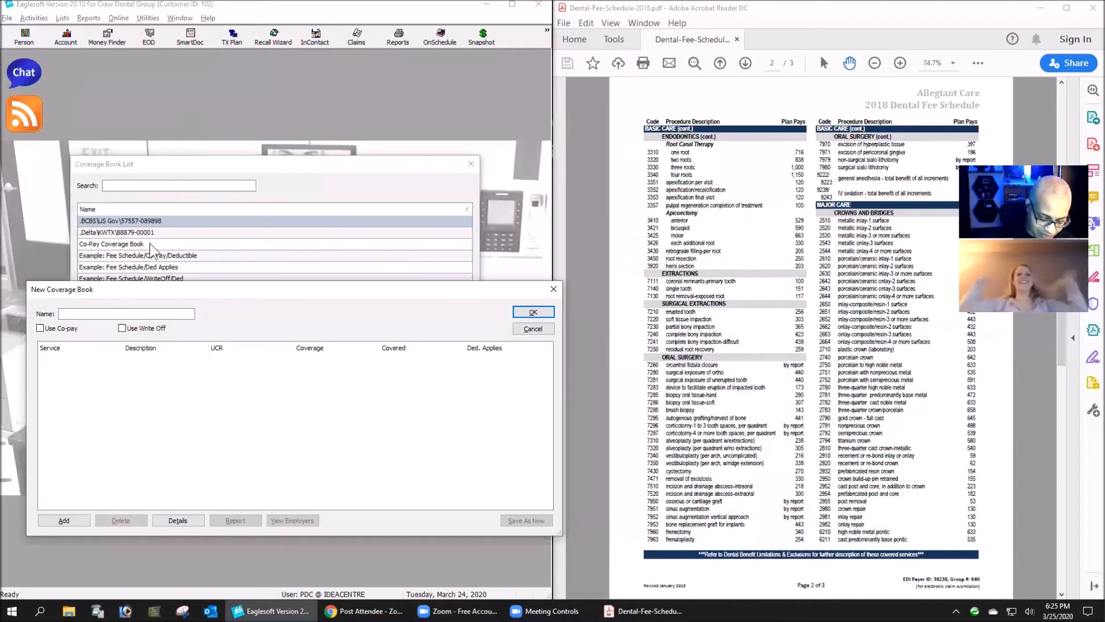
pyautogui.write('Allegiant/Crew/01234')
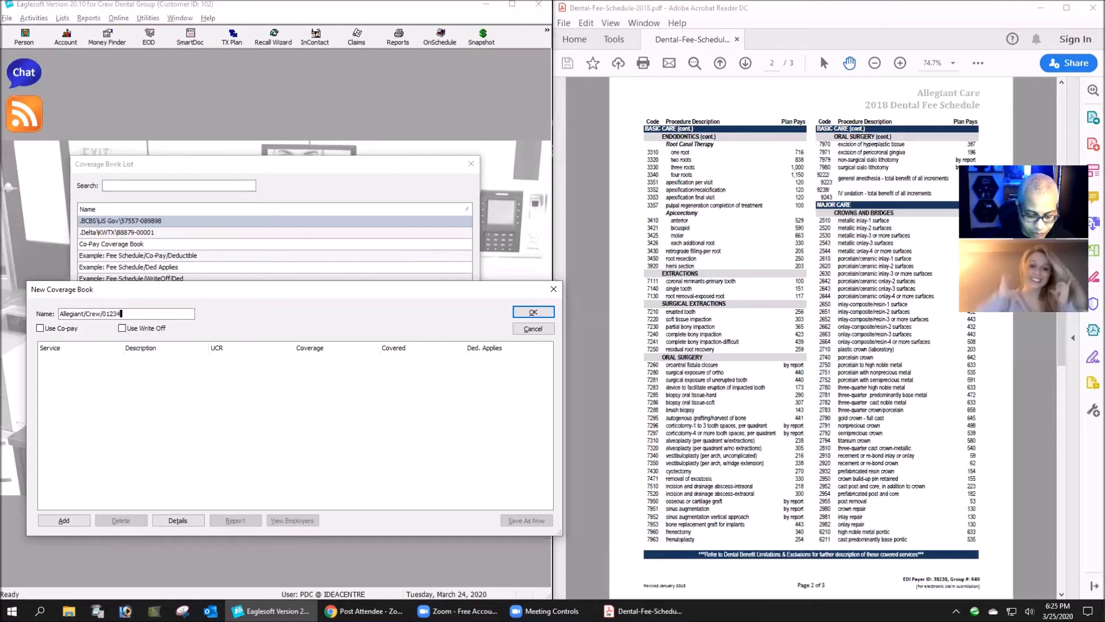
pyautogui.write('-0001')
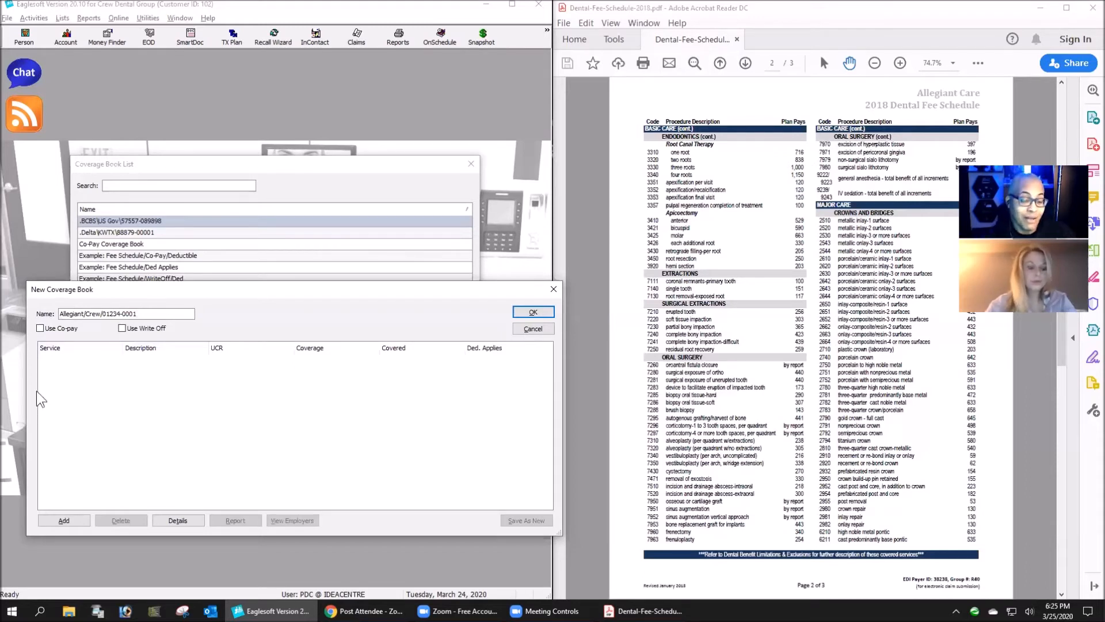
# - Add the posterior resin restoration service D2393 to the coverage book with a UCR fee of $200.00
pyautogui.click(68, 522)
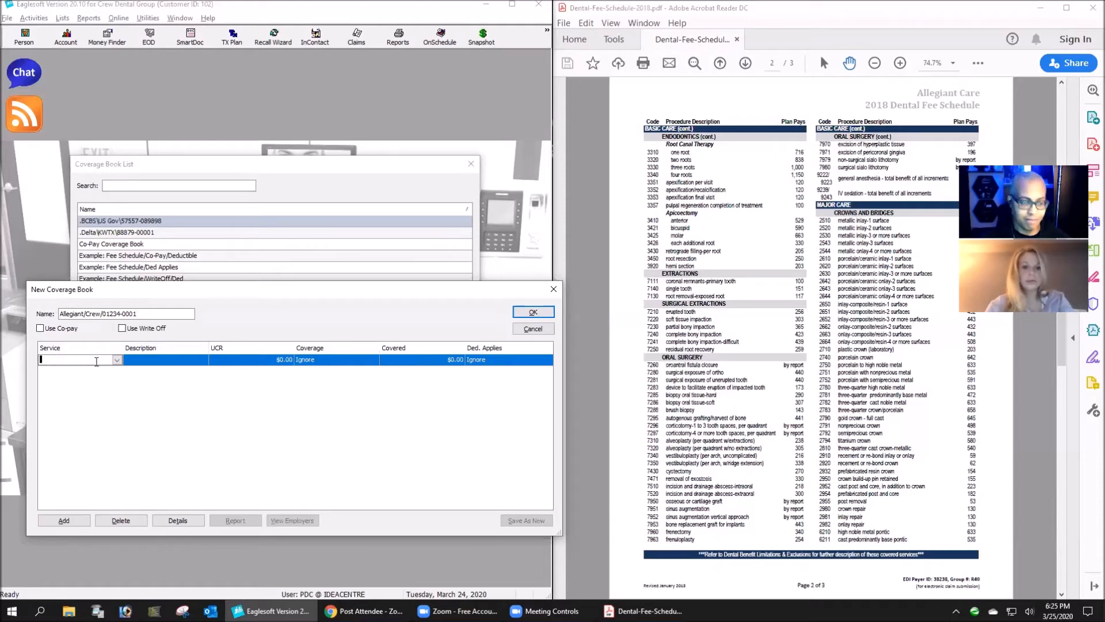
pyautogui.write('D')
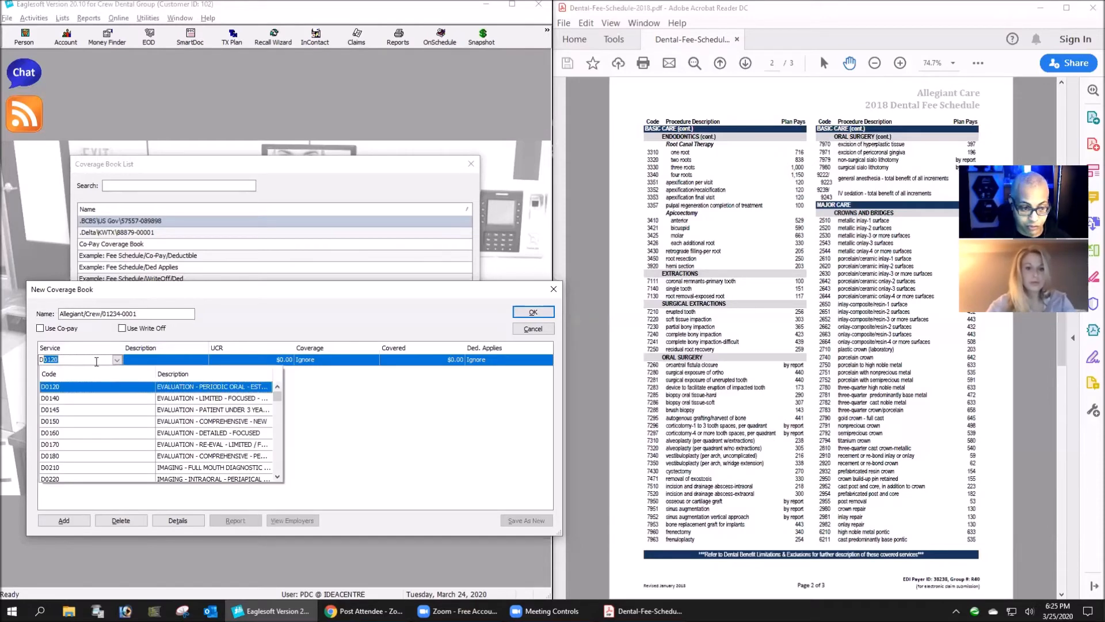
pyautogui.write('239')
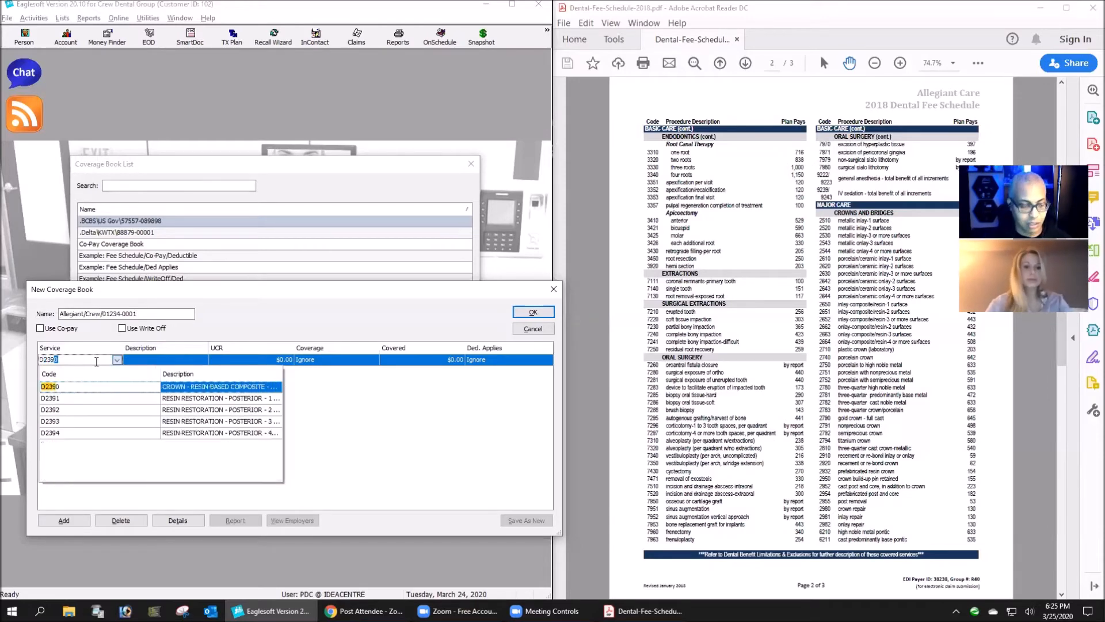
pyautogui.write('3')
pyautogui.press('Tab')
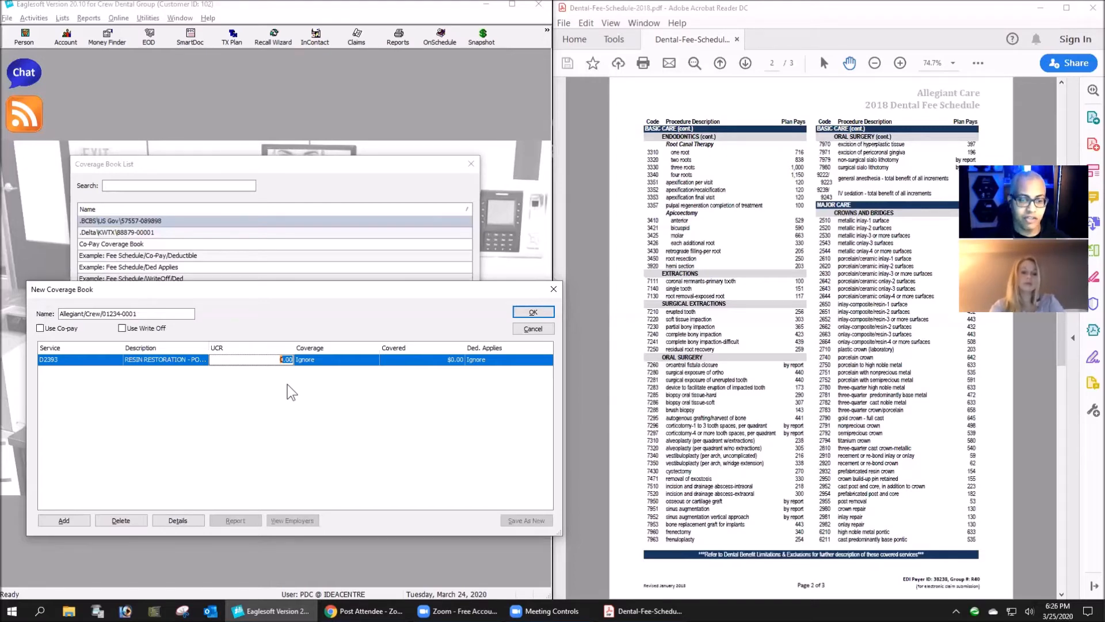
pyautogui.write('900')
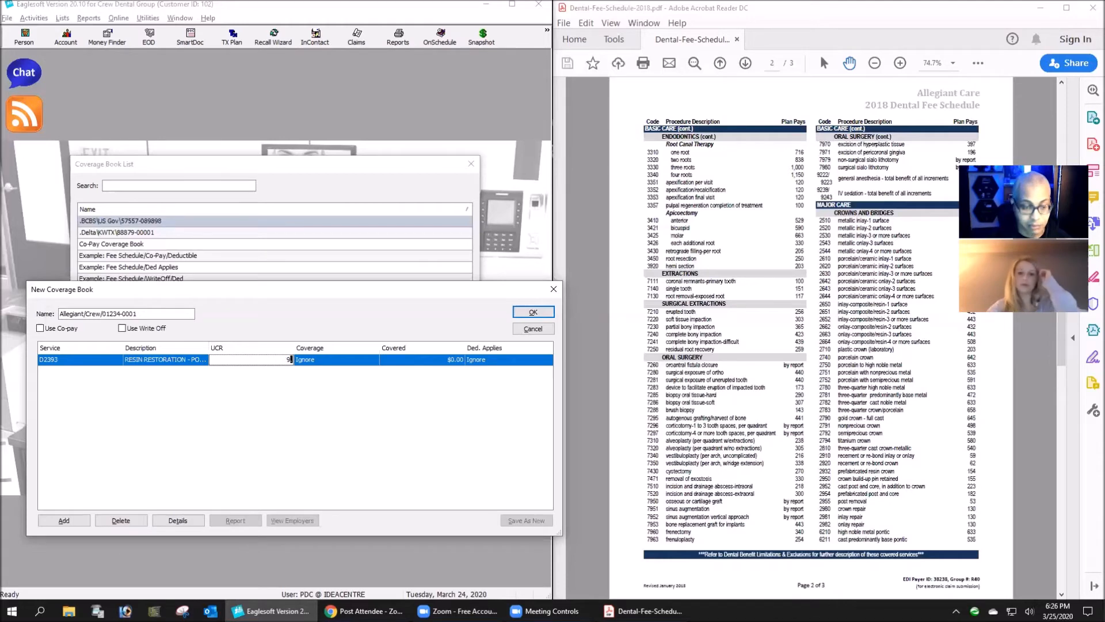
pyautogui.press('Tab')
pyautogui.click(279, 360)
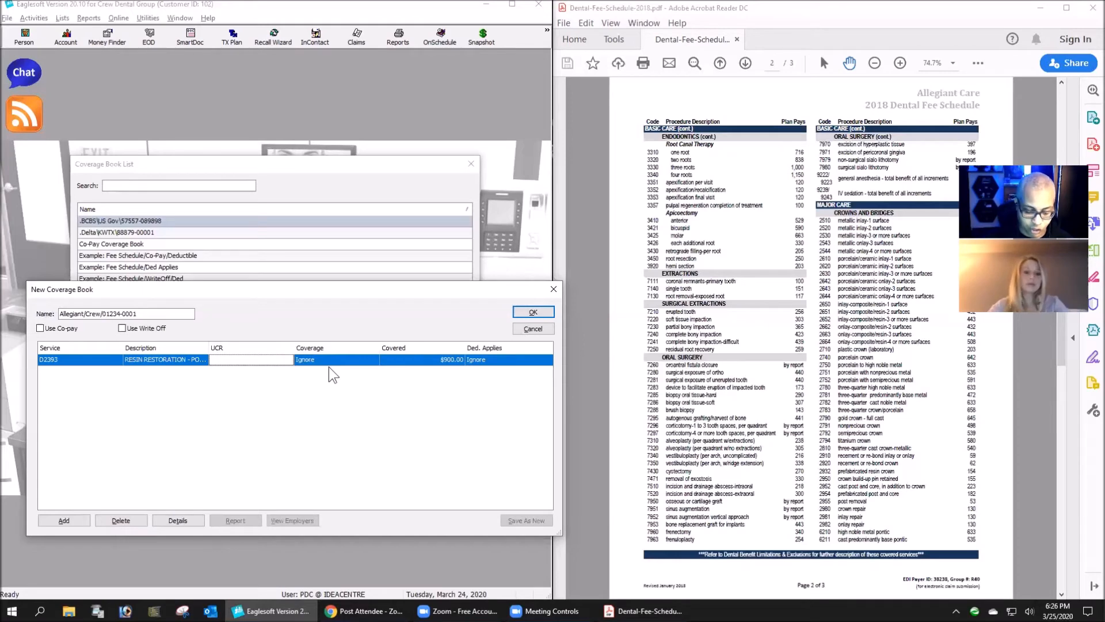
pyautogui.write('200')
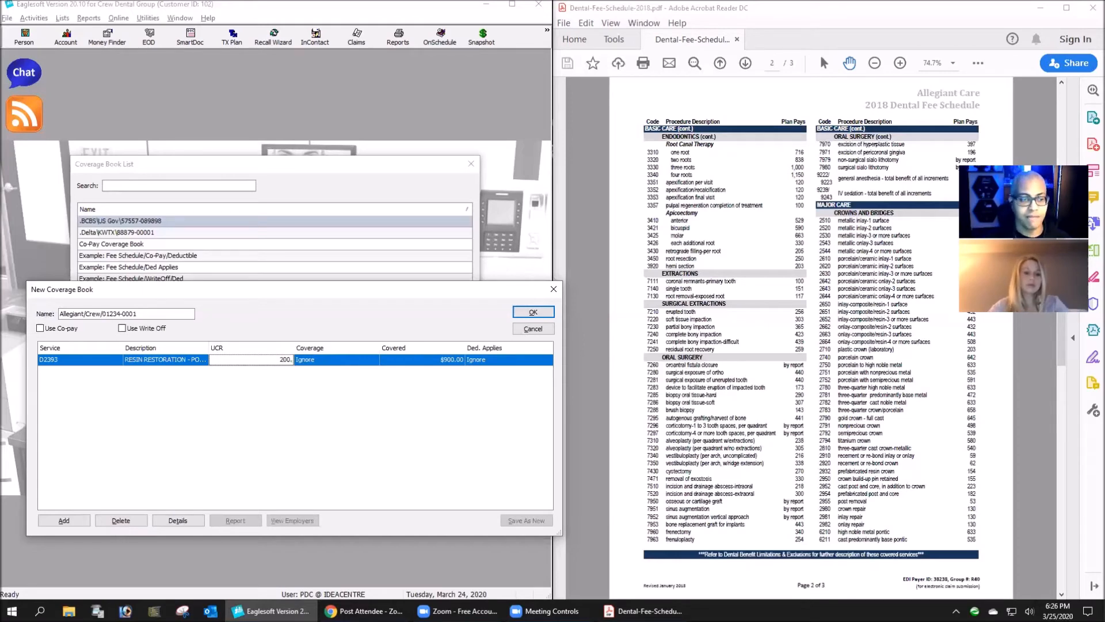
pyautogui.press('Tab')
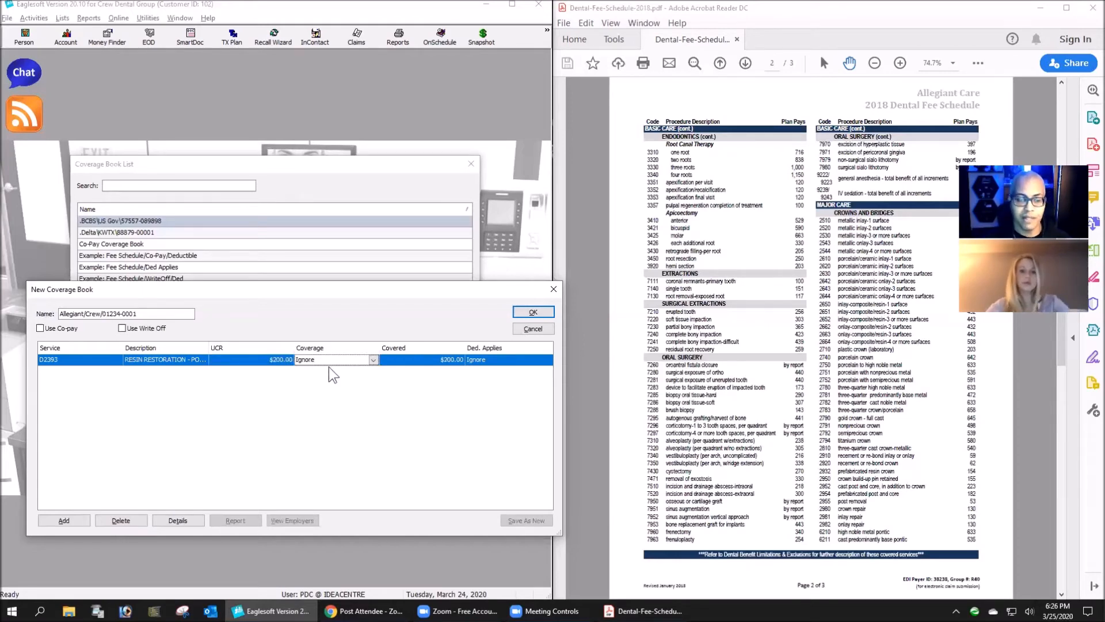
# - Set the D2393 coverage to Percentage at 80% covered, then save the coverage book and close the coverage book list
pyautogui.click(374, 359)
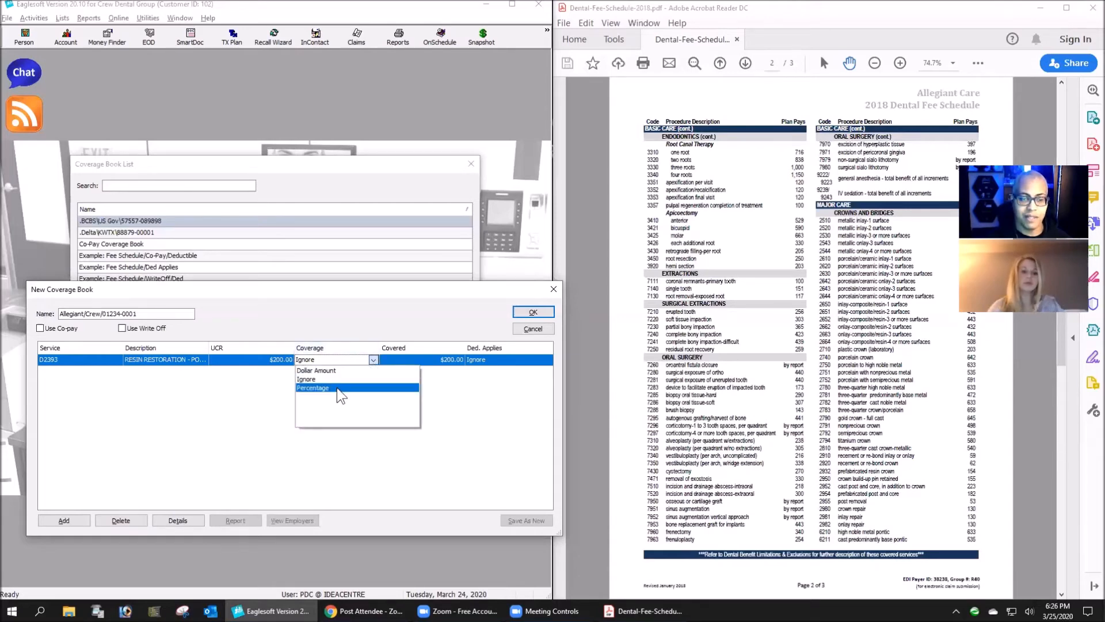
pyautogui.click(340, 388)
pyautogui.click(442, 361)
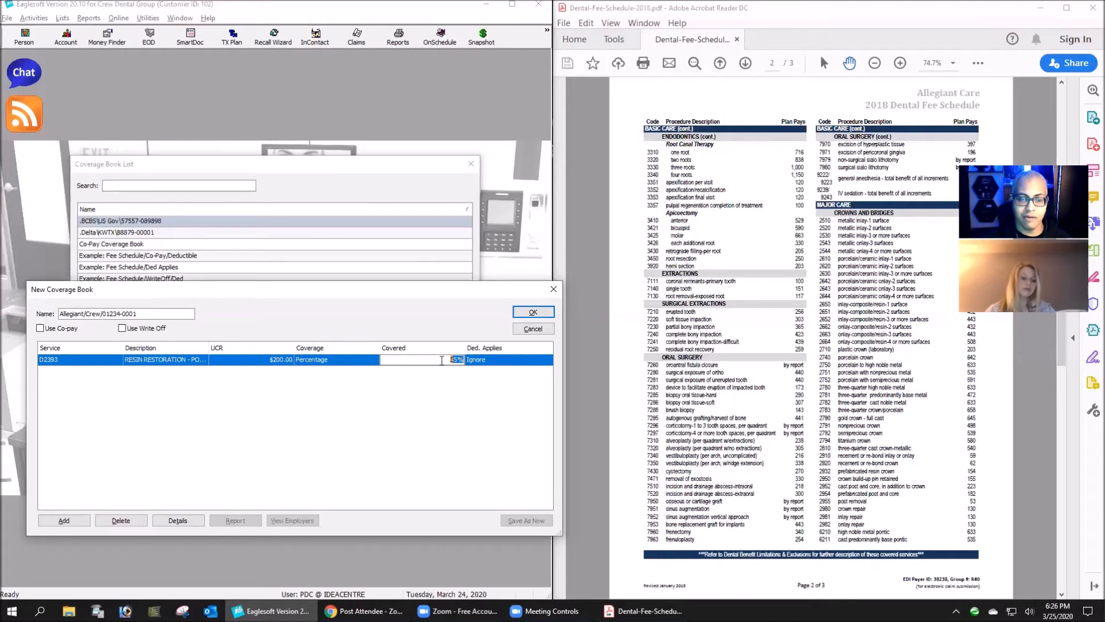
pyautogui.write('80')
pyautogui.press('Tab')
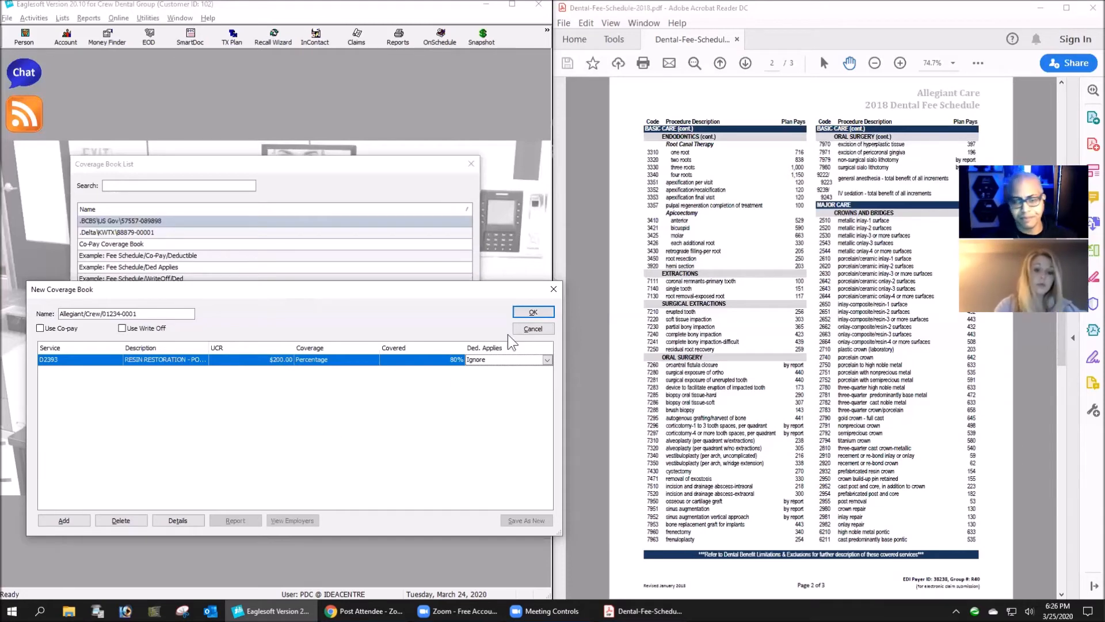
pyautogui.click(534, 312)
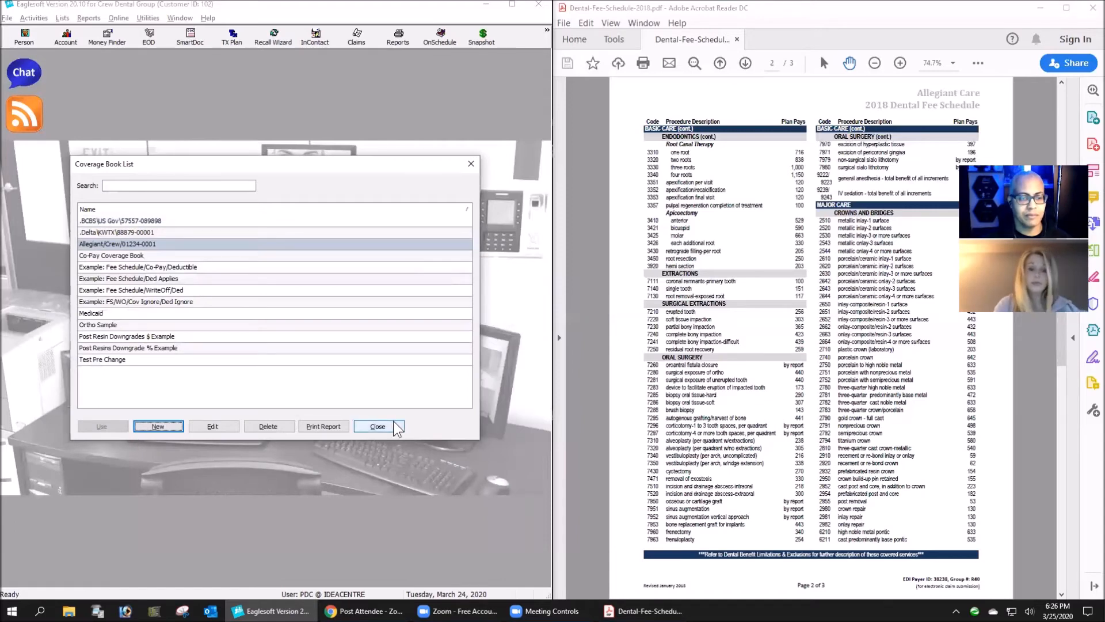
pyautogui.click(380, 427)
# - Assign the Allegiant/Crew/01234-0001 coverage book to The Crew Process employer and save the employer record
pyautogui.click(62, 18)
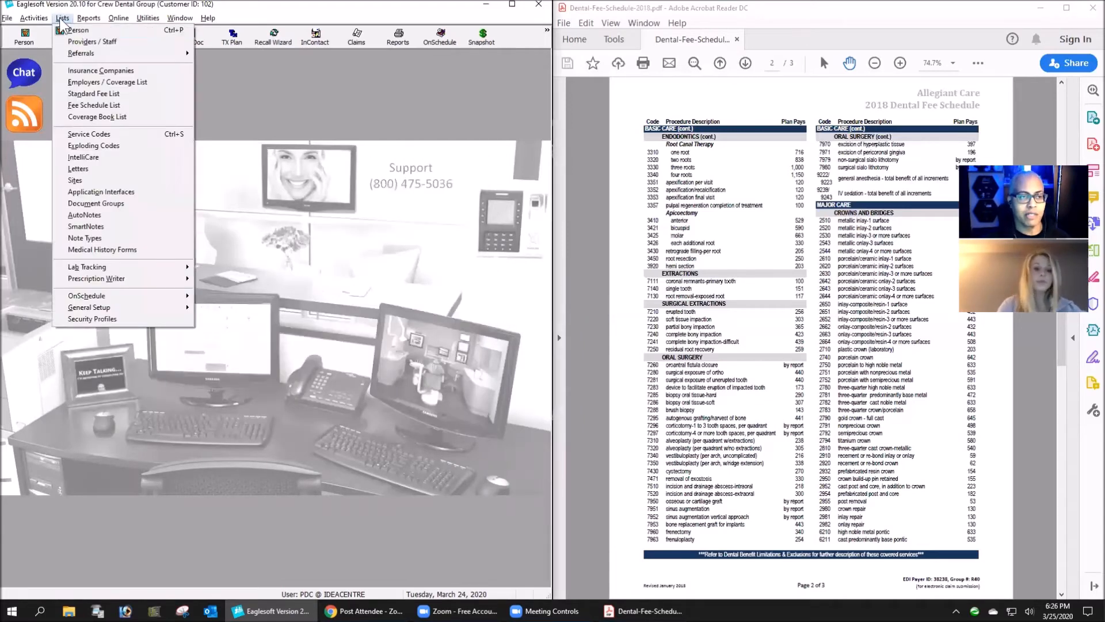
pyautogui.click(81, 85)
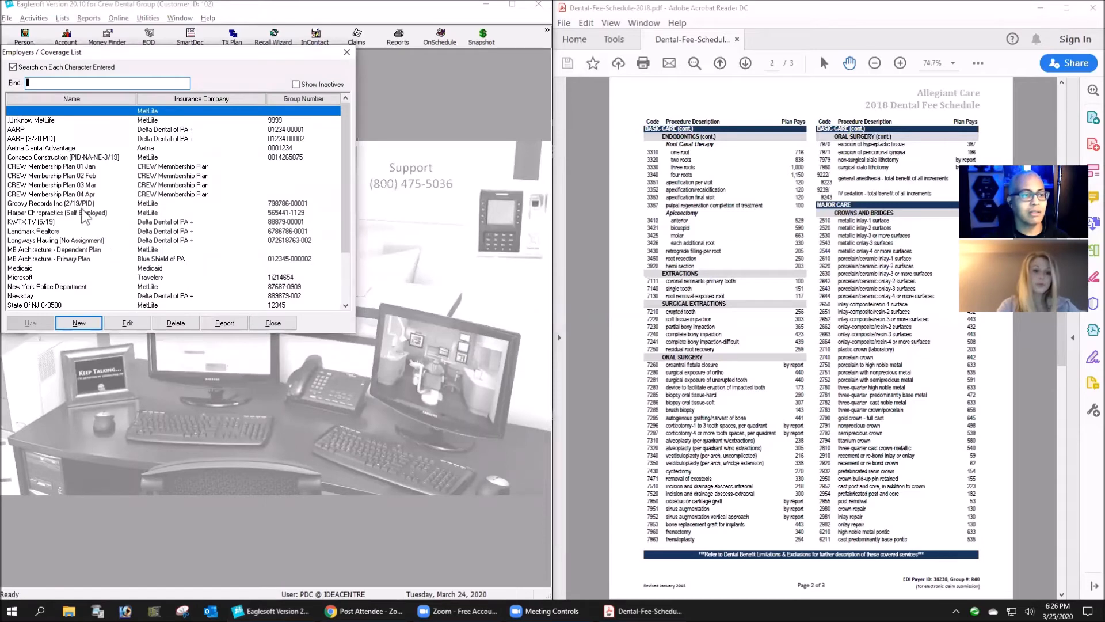
pyautogui.click(57, 268)
pyautogui.click(33, 268)
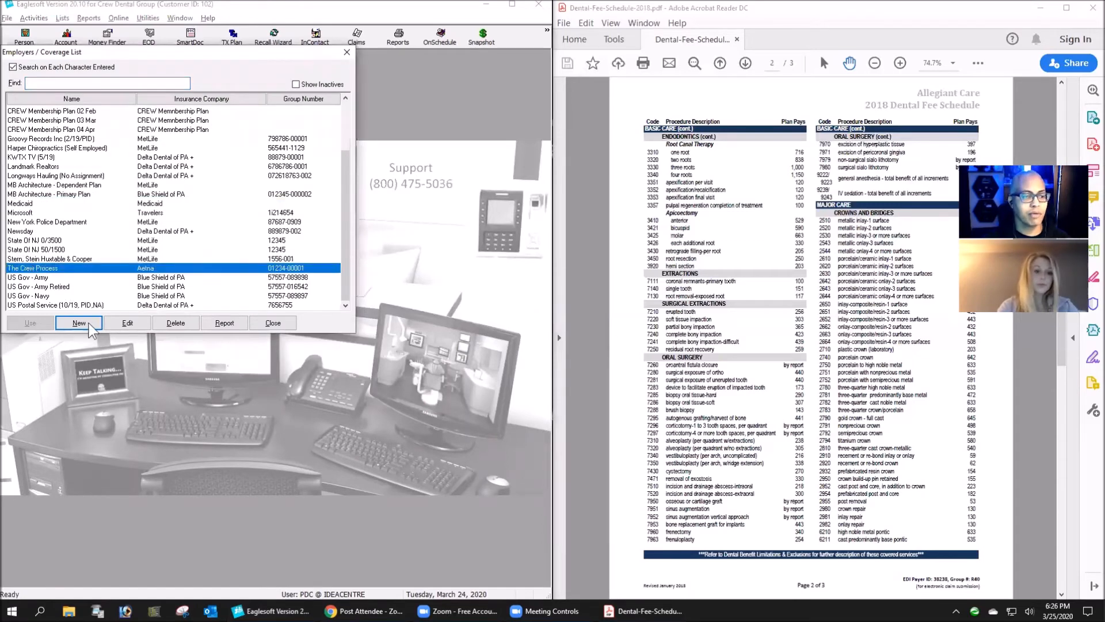
pyautogui.click(128, 323)
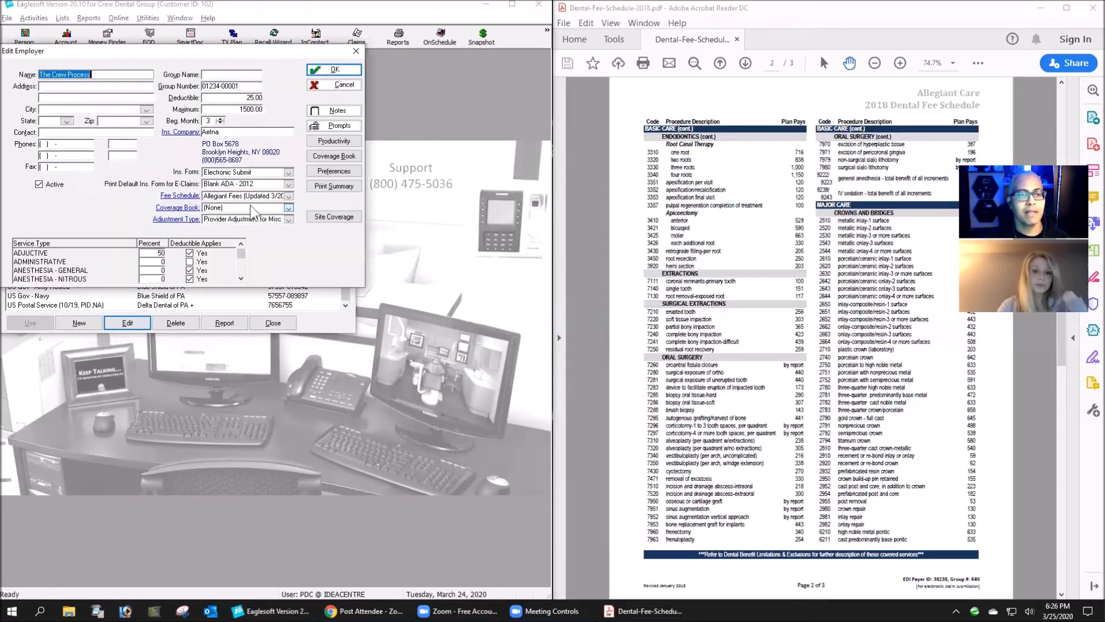
pyautogui.click(288, 207)
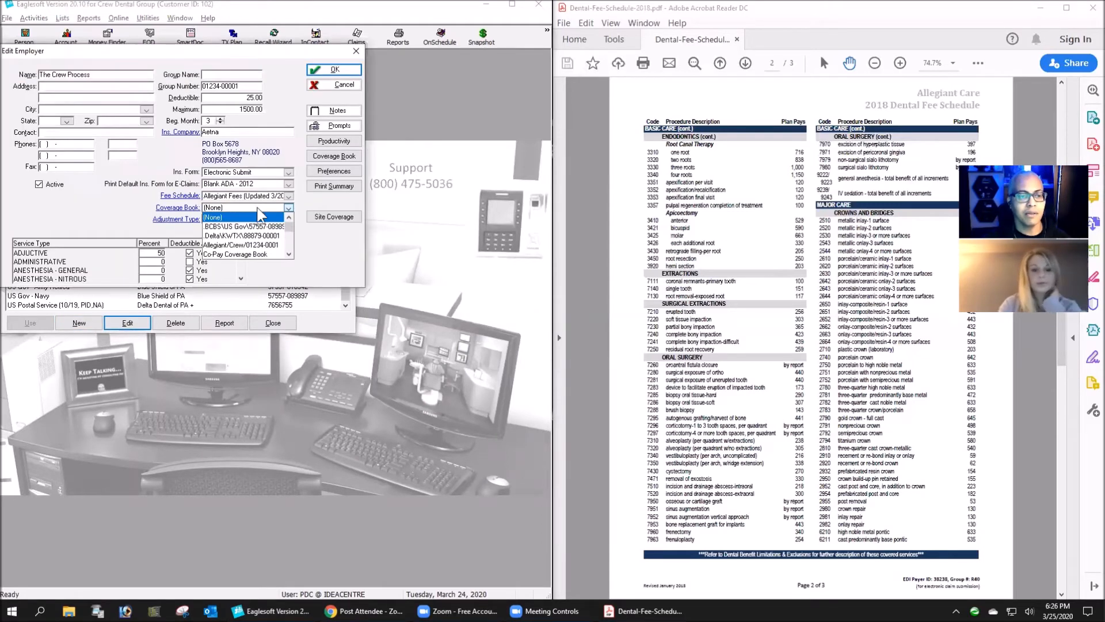
pyautogui.click(244, 245)
pyautogui.click(221, 205)
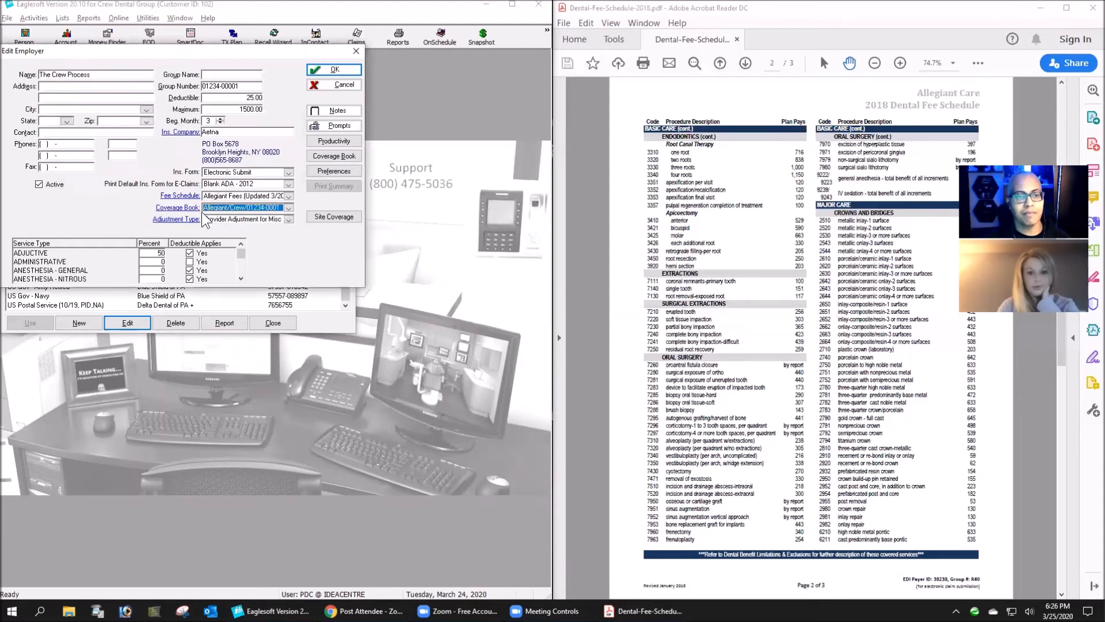
pyautogui.click(338, 69)
pyautogui.click(225, 204)
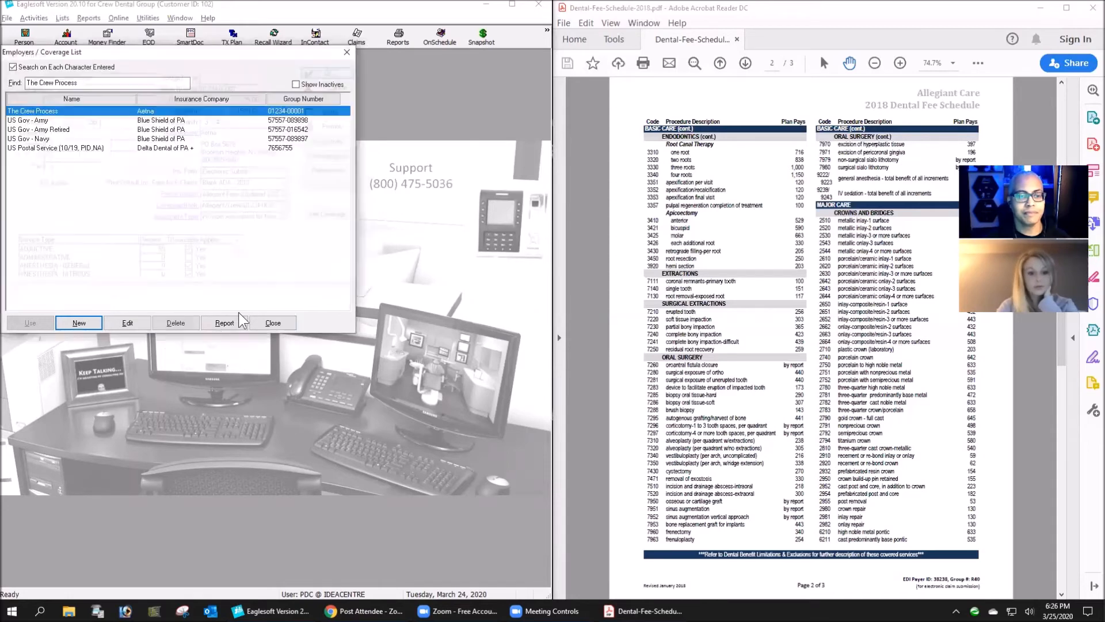
pyautogui.click(273, 323)
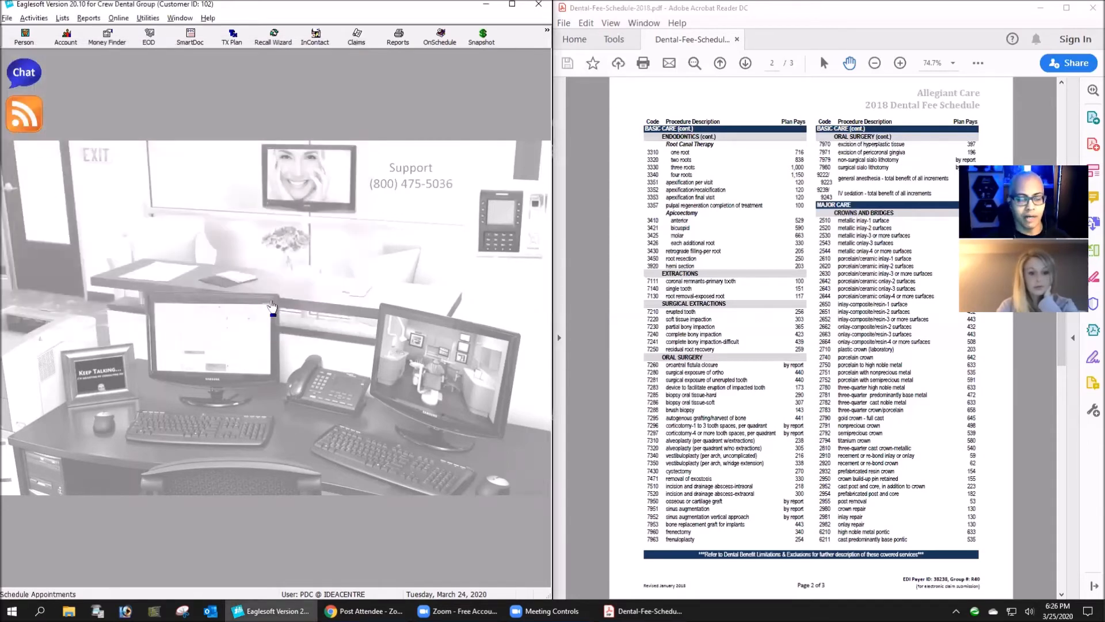
# - Reopen the patient's account and add the porcelain crown service D2750 as the first walkout line
pyautogui.click(66, 37)
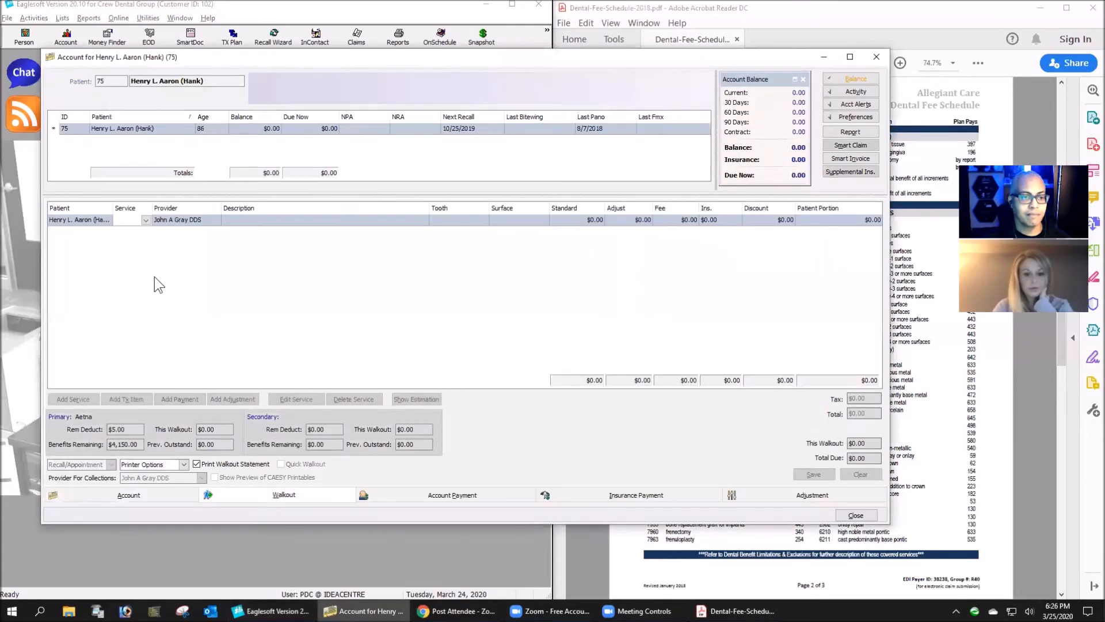
pyautogui.write('D2750')
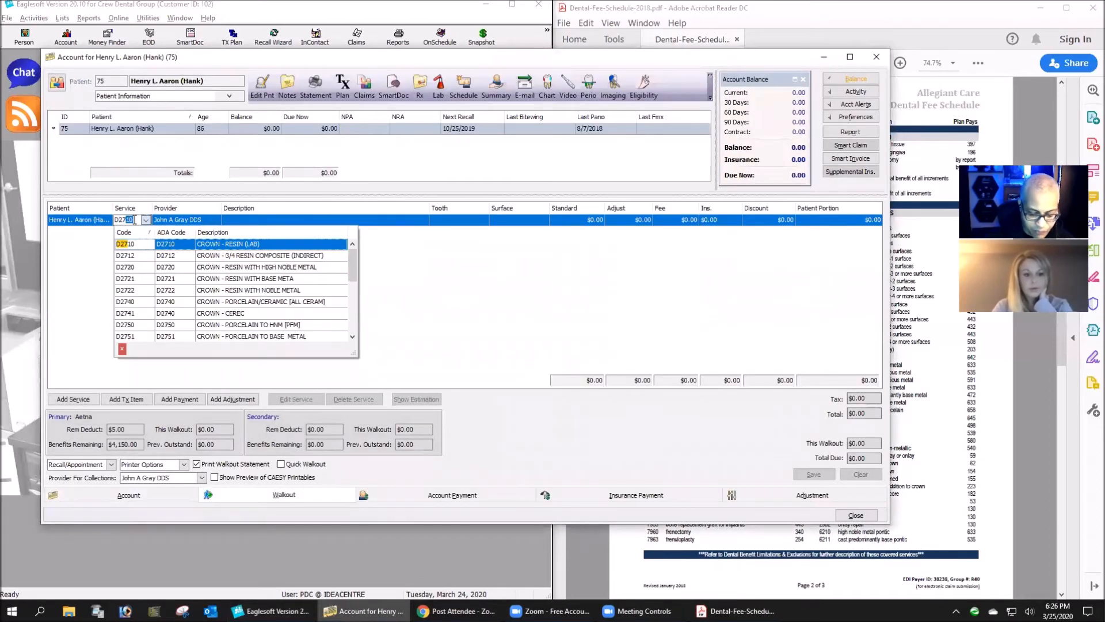
pyautogui.press('Return')
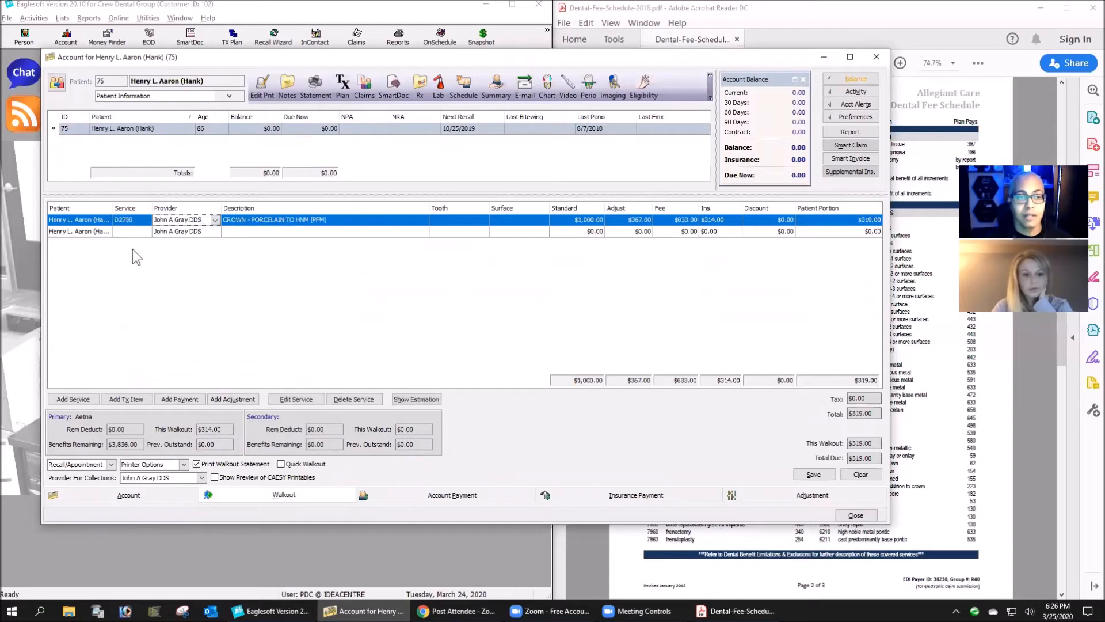
# - Add the one-surface posterior resin restoration, service D2391, as the second walkout line
pyautogui.write('D239')
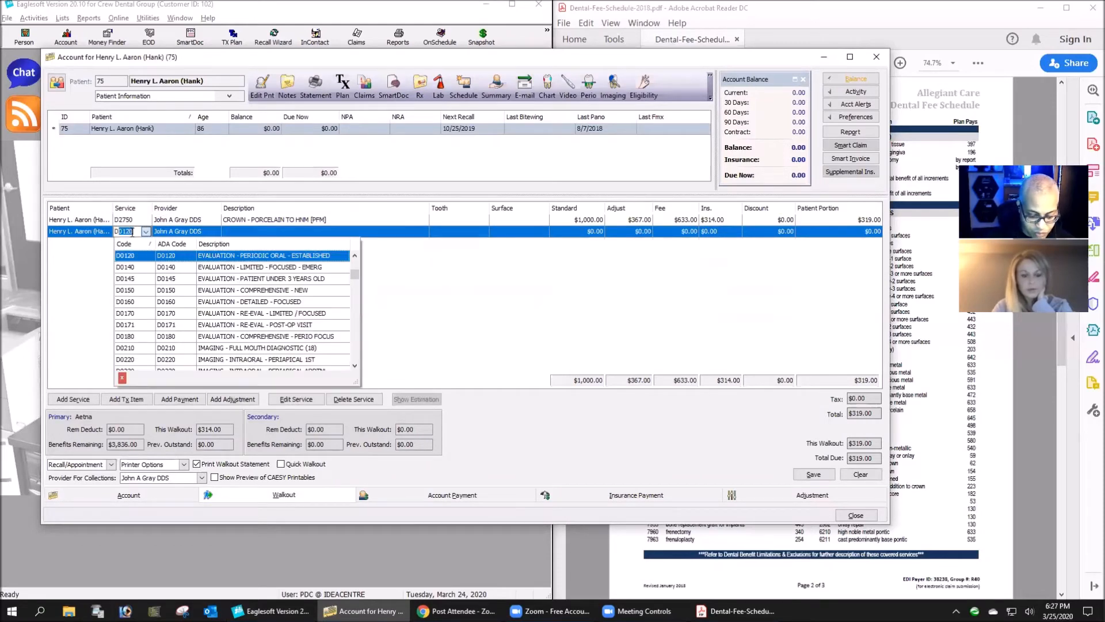
pyautogui.write('1')
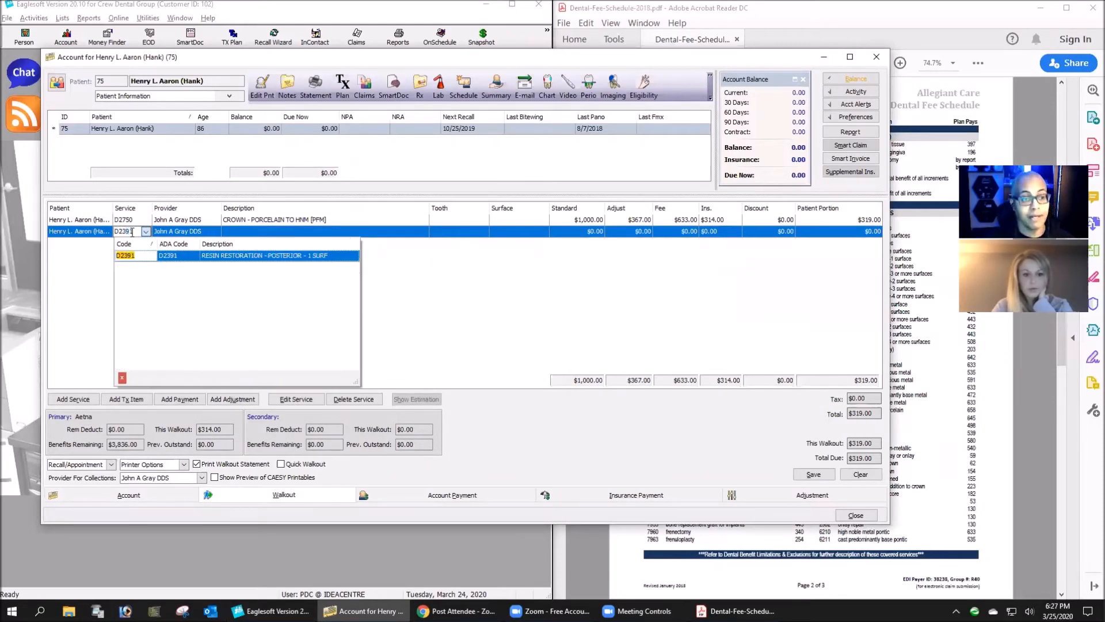
pyautogui.press('Return')
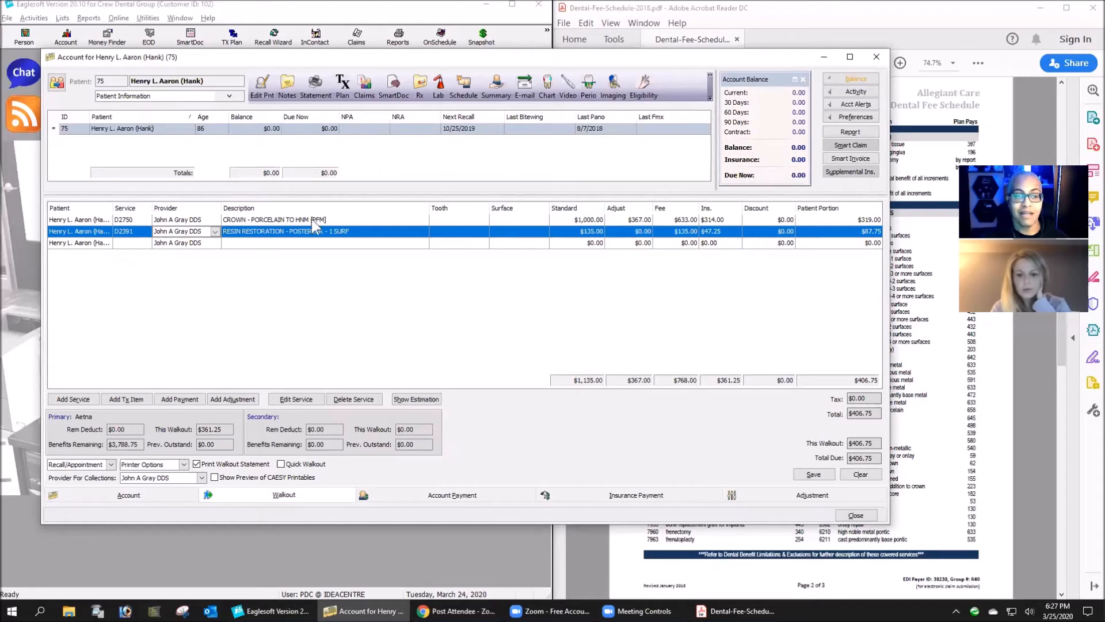
# - Add the three-surface posterior resin restoration, service D2393, as the third walkout line
pyautogui.click(128, 244)
pyautogui.write('D2393')
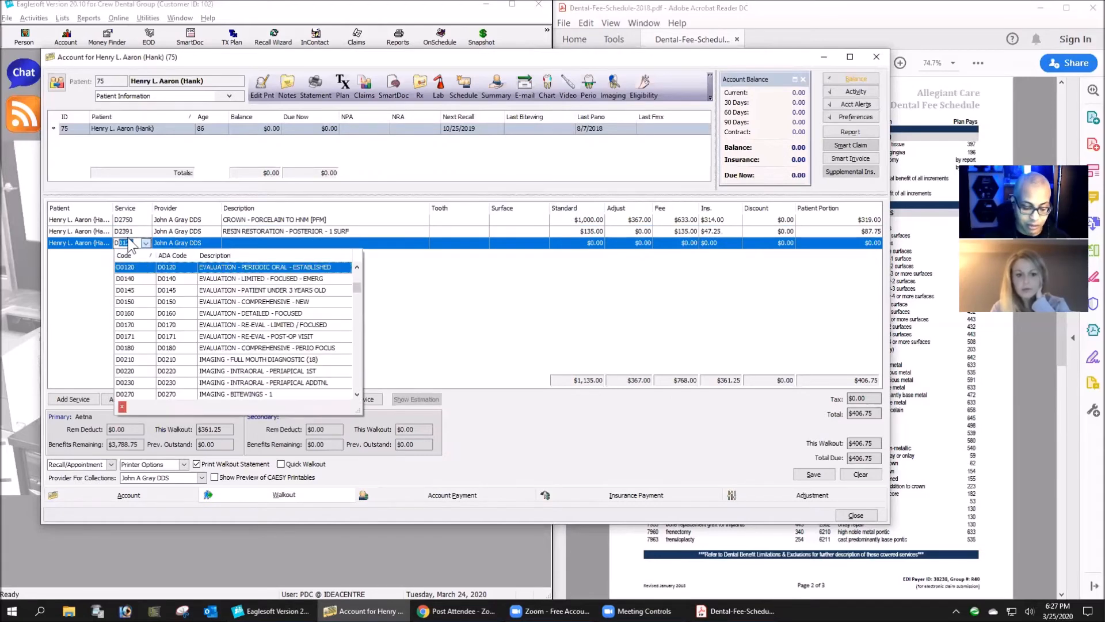
pyautogui.press('Return')
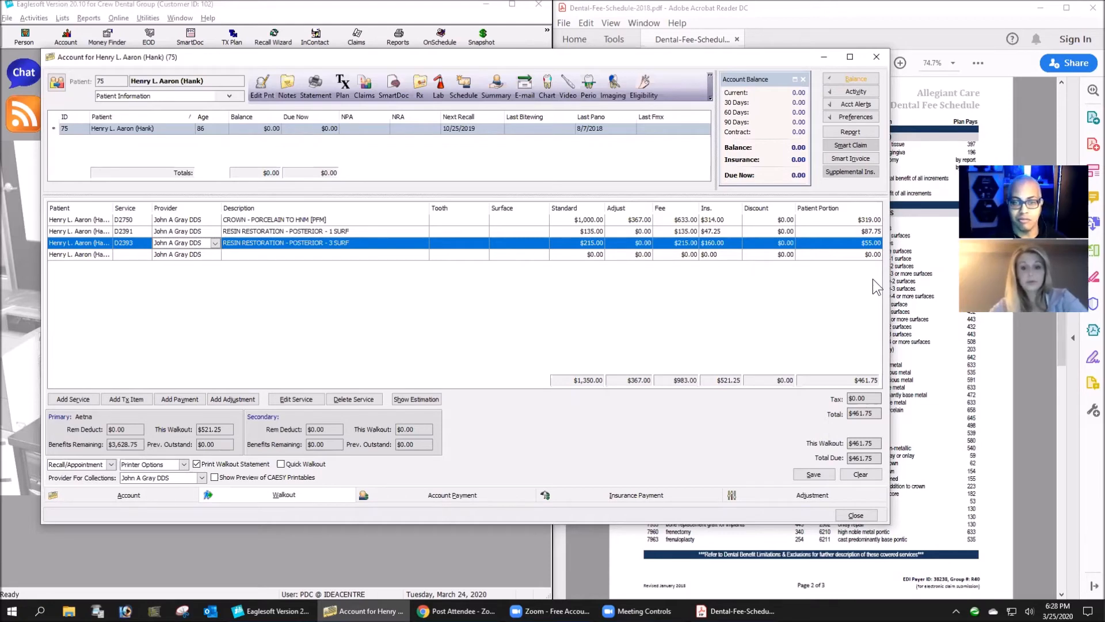
# - Add the three-surface anterior resin restoration, service D2332, as the fourth walkout line
pyautogui.click(137, 254)
pyautogui.write('D233')
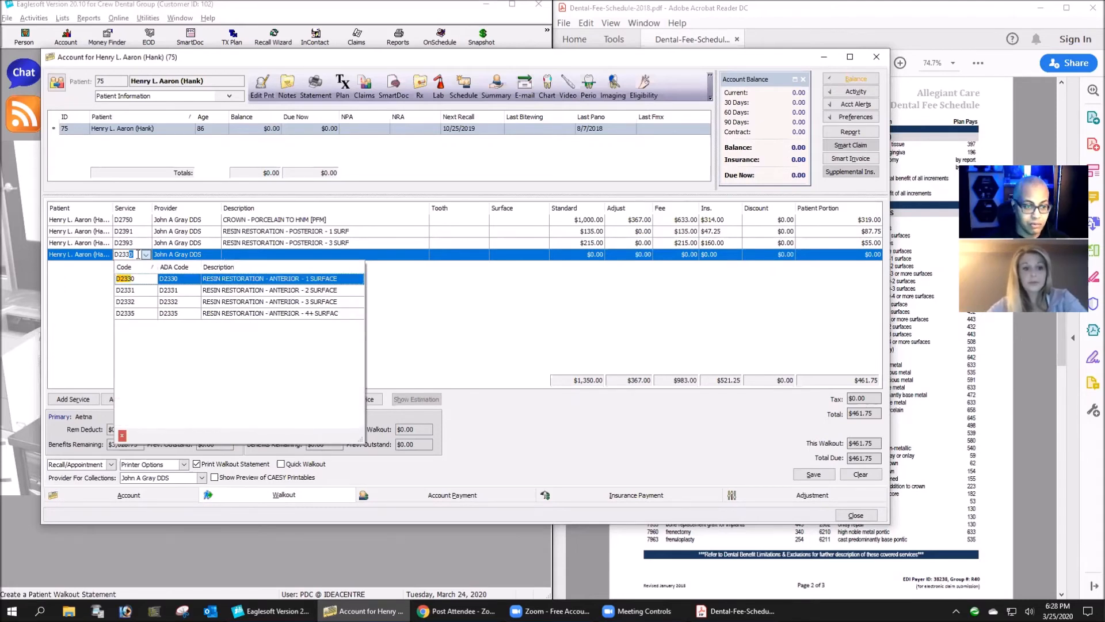
pyautogui.write('2')
pyautogui.press('Tab')
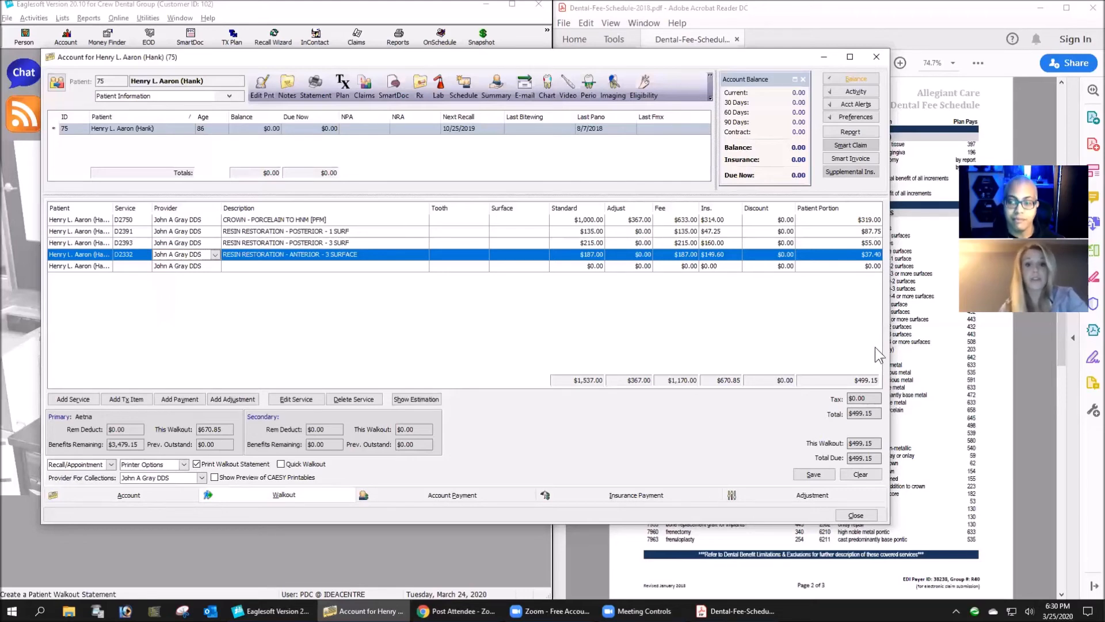
# - Review the first page of the Allegiant Care 2018 Dental Fee Schedule PDF, then return to the patient's walkout
pyautogui.click(969, 398)
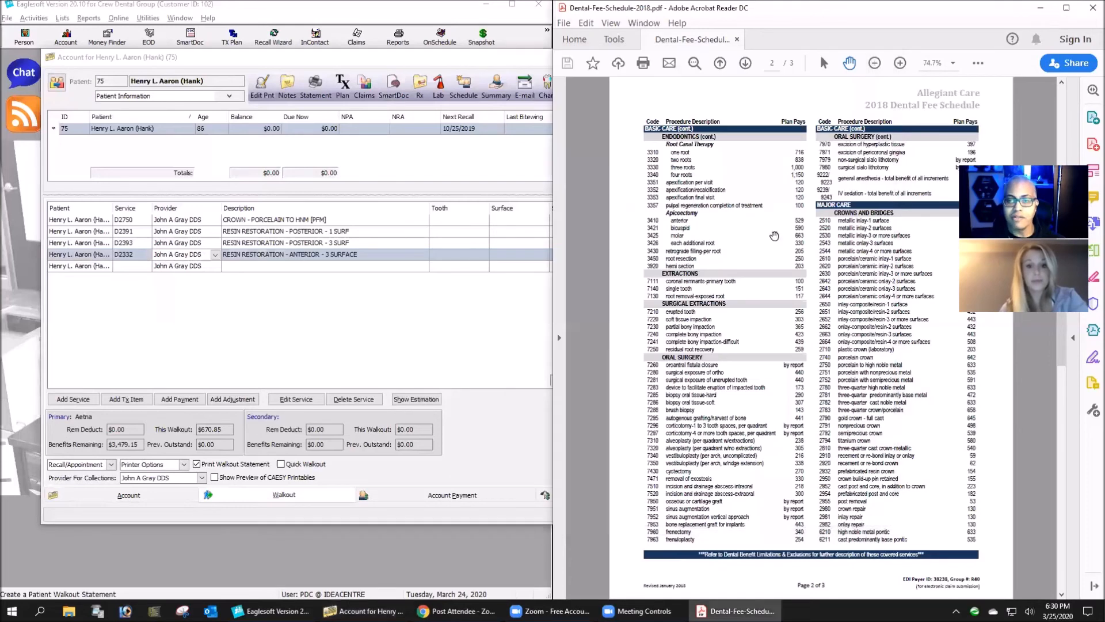
pyautogui.scroll(3, 774, 236)
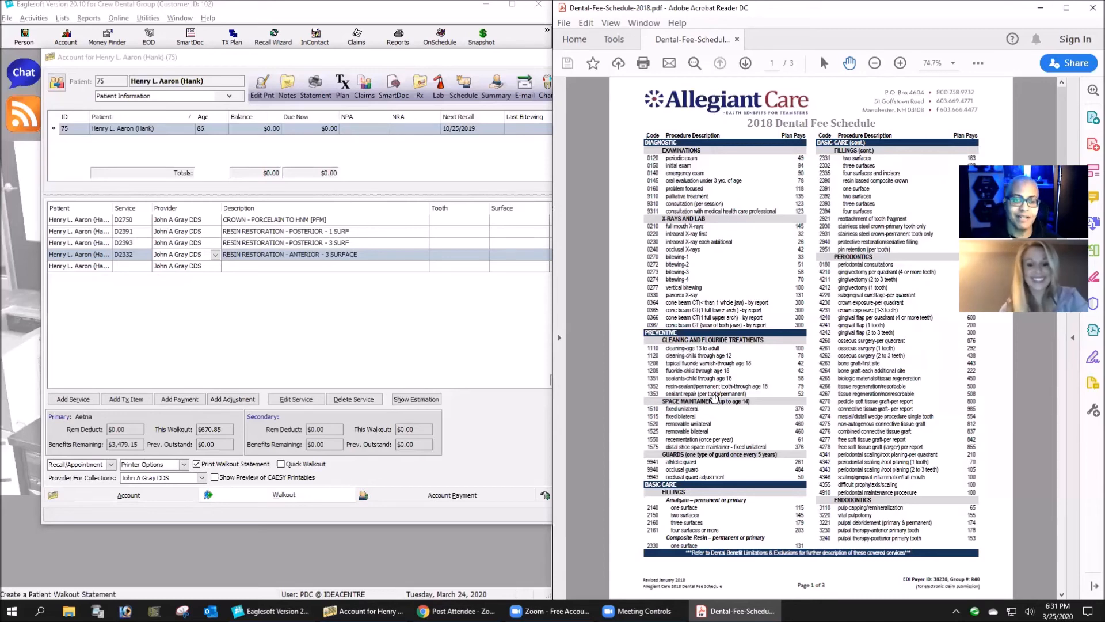
pyautogui.click(292, 296)
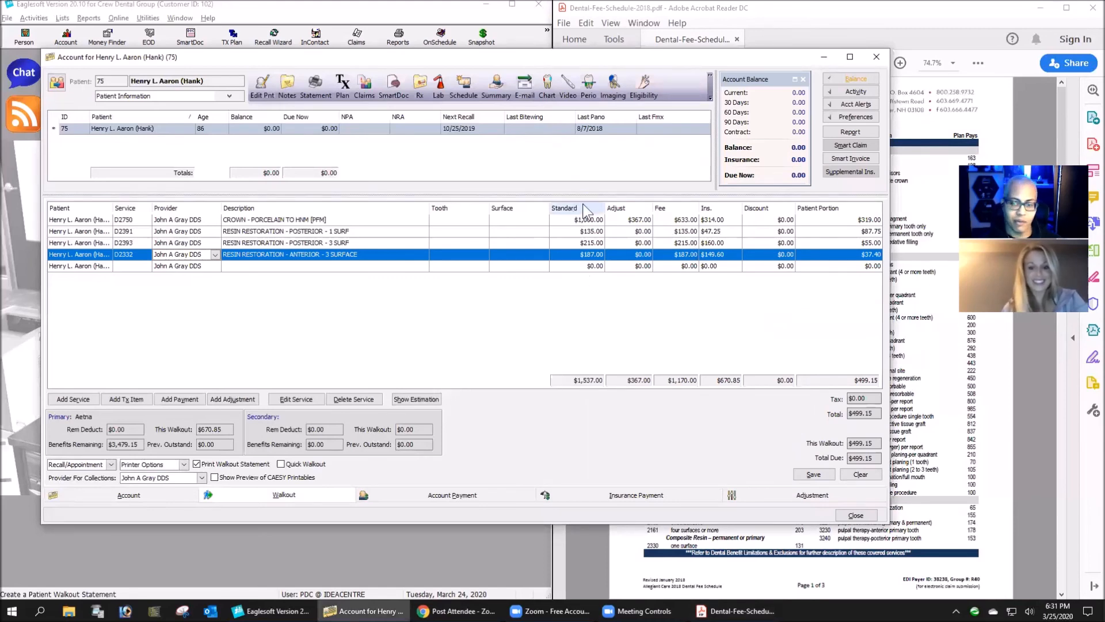
# - Maximize the main Eaglesoft window, then close the patient's account and discard the unsaved walkout
pyautogui.click(512, 10)
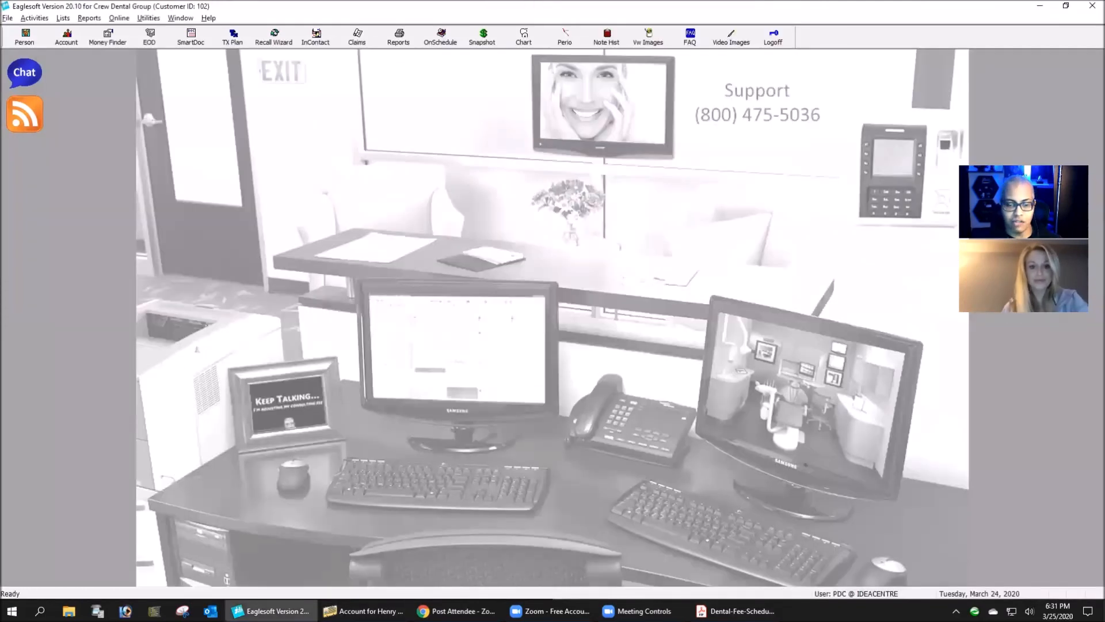
pyautogui.click(364, 611)
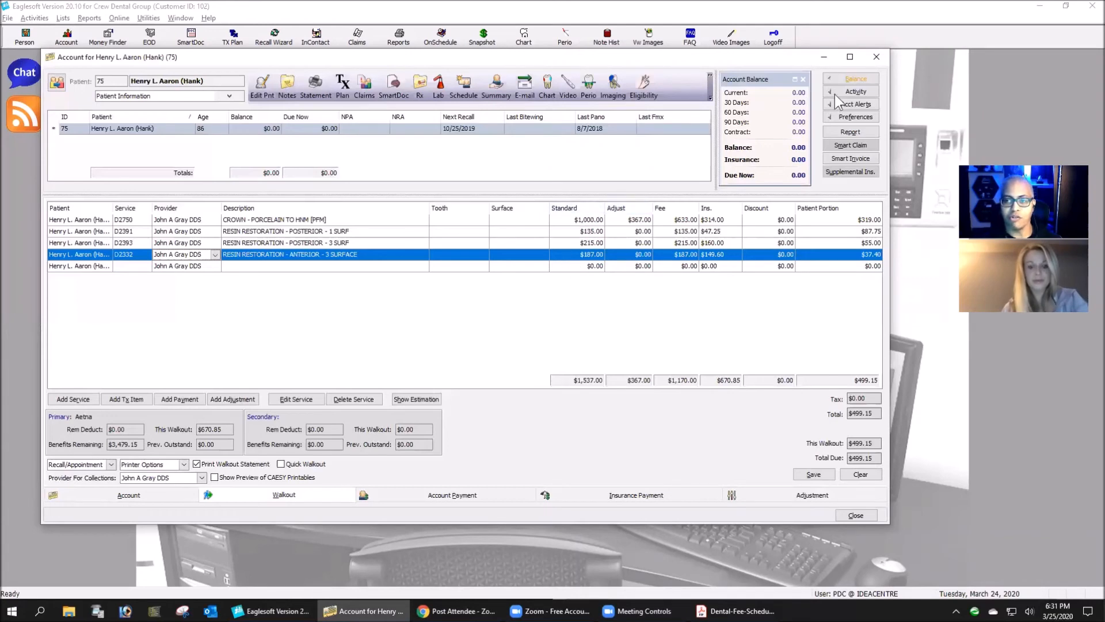
pyautogui.click(881, 59)
pyautogui.click(475, 294)
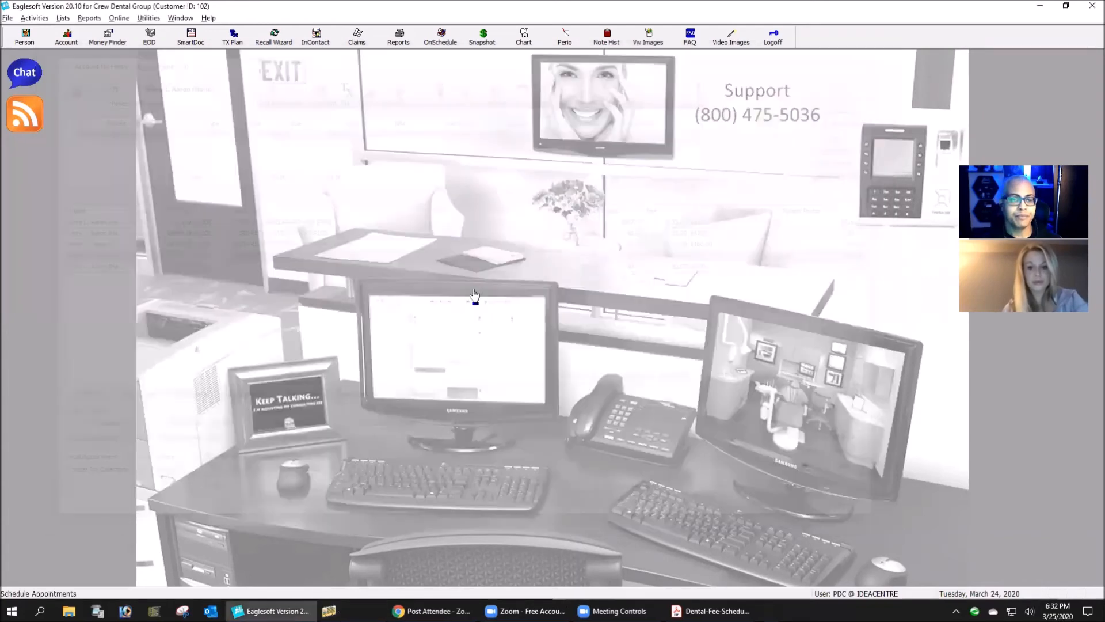
# - Turn off Display Standard Fee and Adjust on Walkout and Tx Plan in the Accounting preferences and save
pyautogui.click(7, 18)
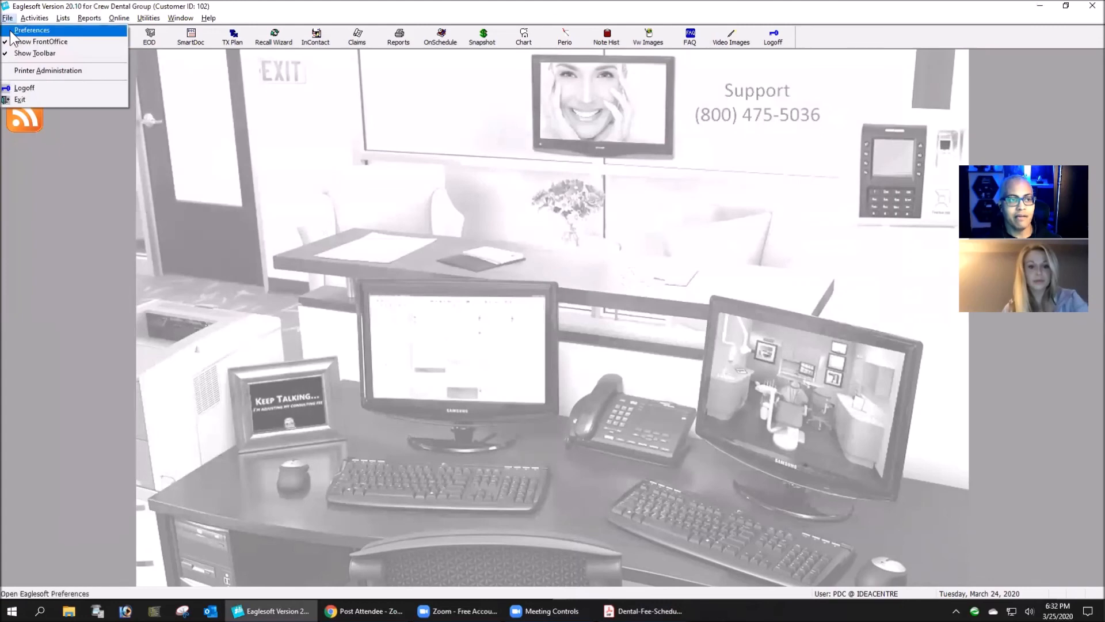
pyautogui.click(11, 31)
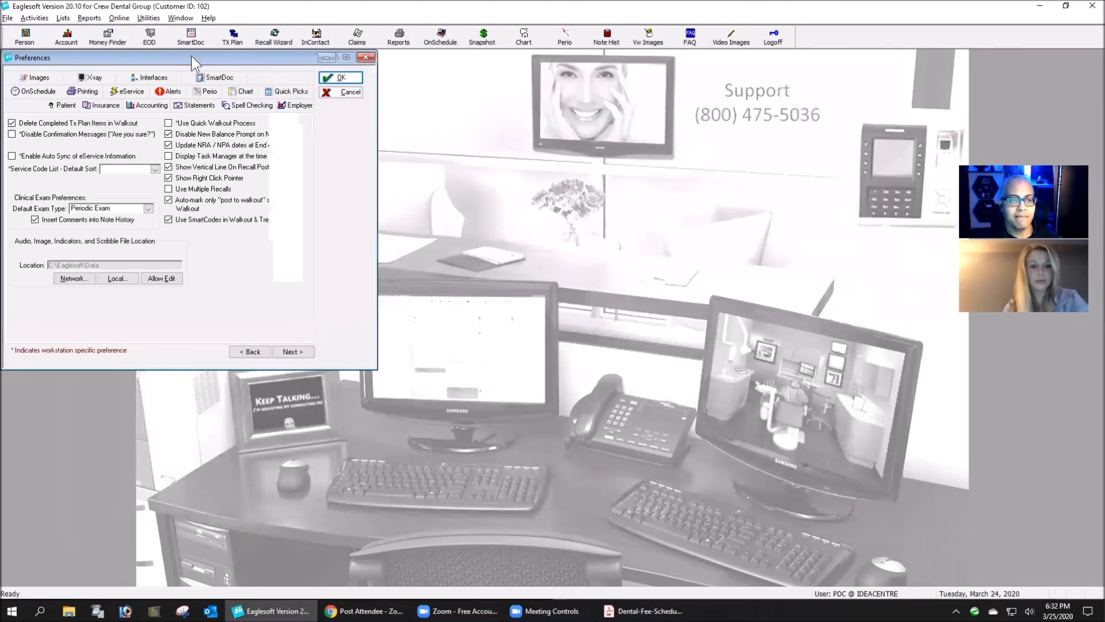
pyautogui.moveTo(192, 63); pyautogui.dragTo(453, 101)
pyautogui.click(408, 142)
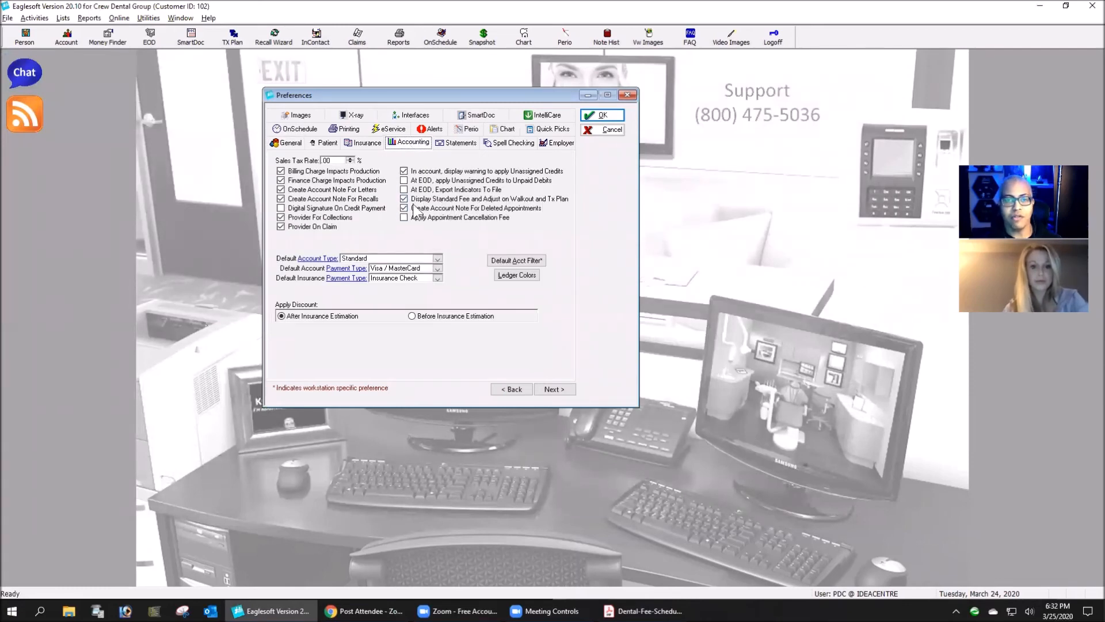
pyautogui.click(515, 200)
pyautogui.click(602, 115)
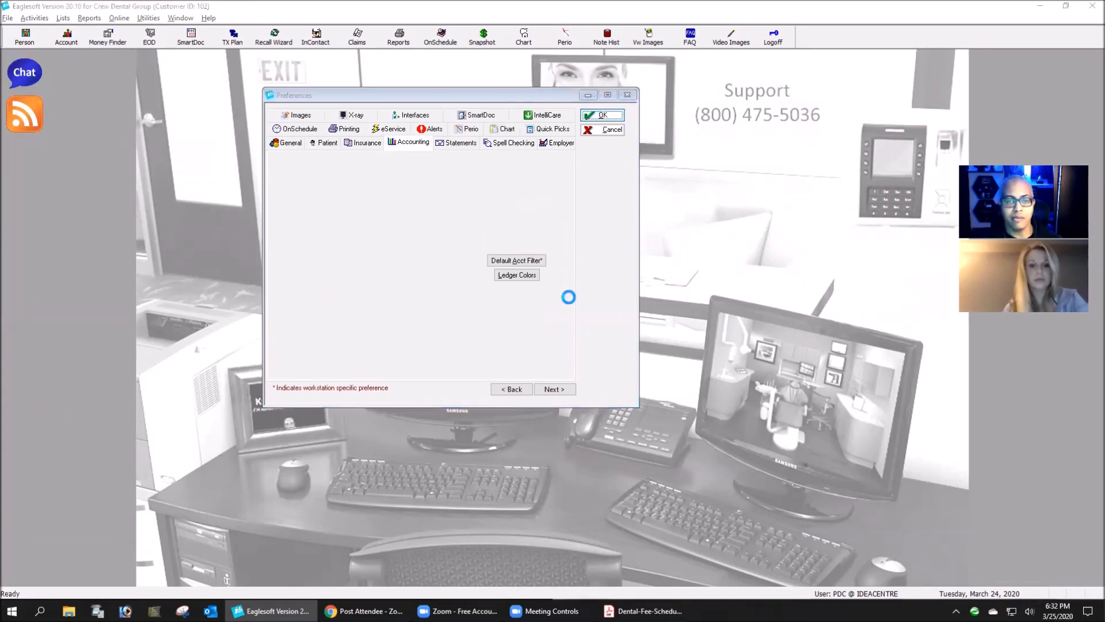
pyautogui.click(639, 337)
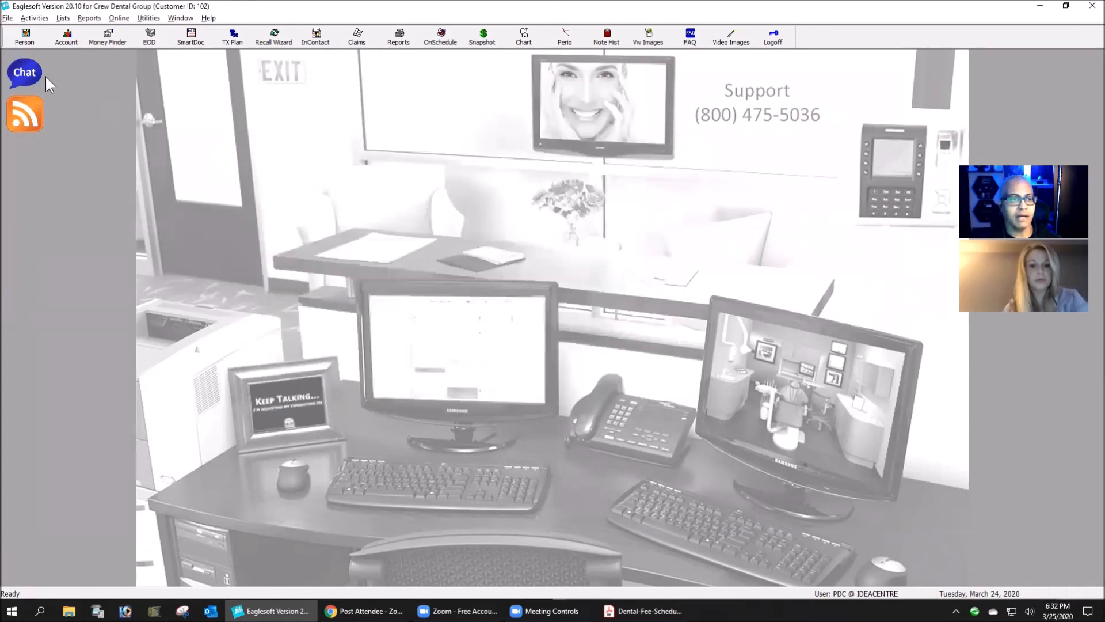
# - Reopen the patient's walkout, add crown service D2750 to check the fee columns, then close the account and discard the walkout
pyautogui.click(66, 37)
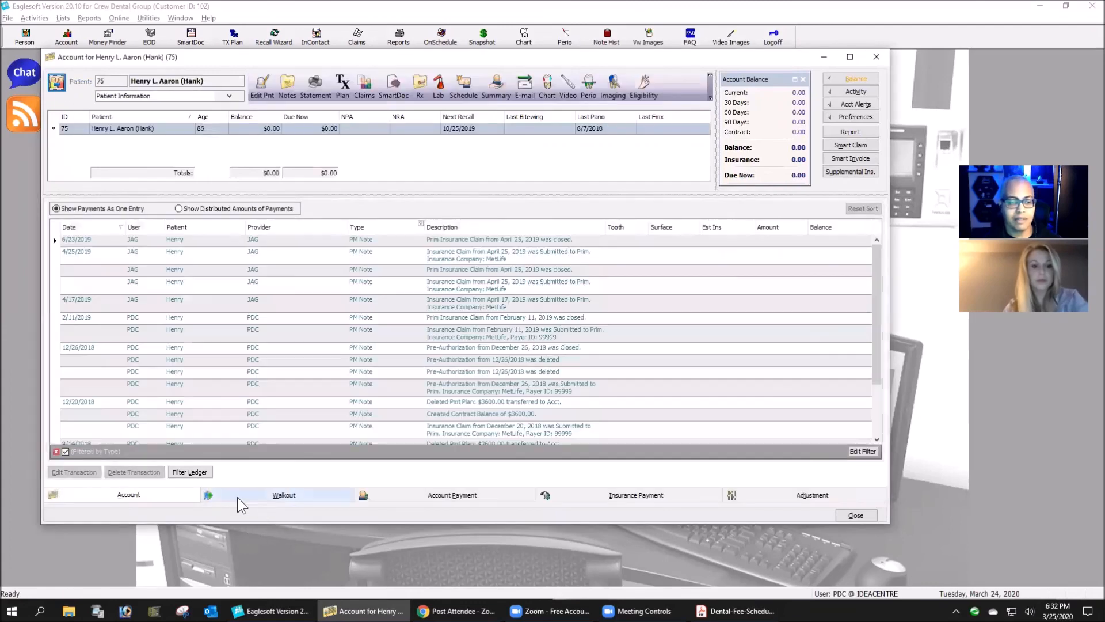
pyautogui.click(266, 498)
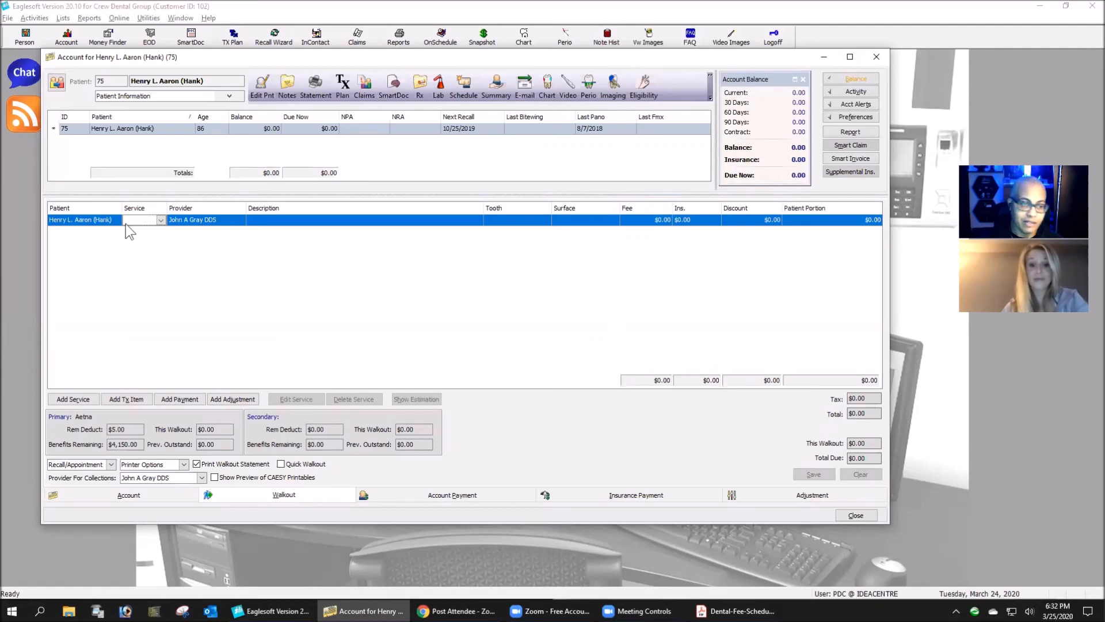
pyautogui.write('D2750')
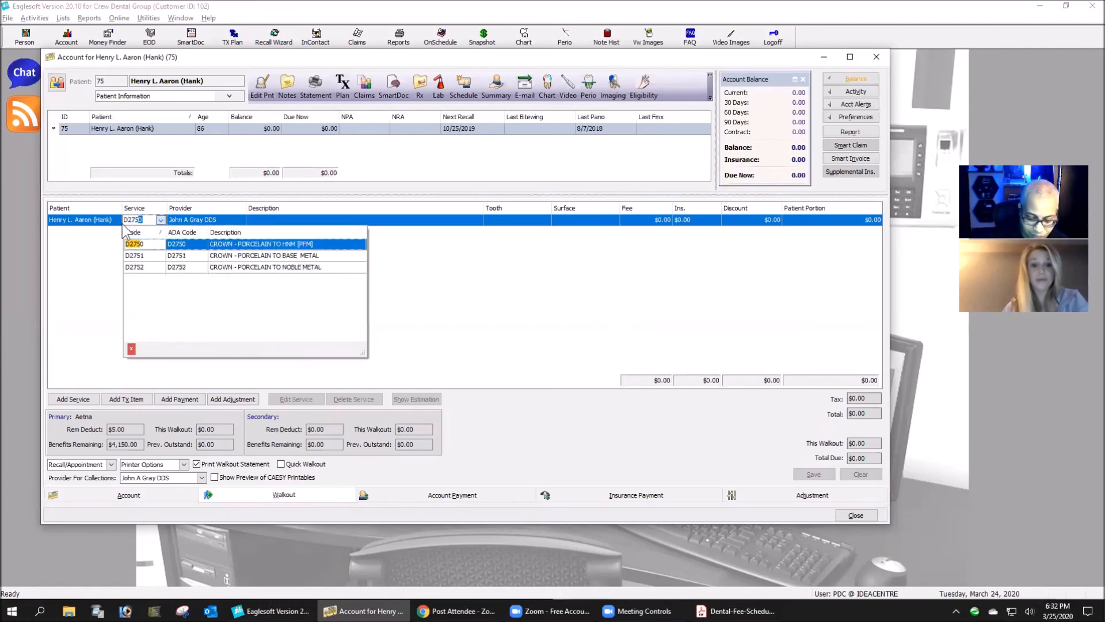
pyautogui.press('Tab')
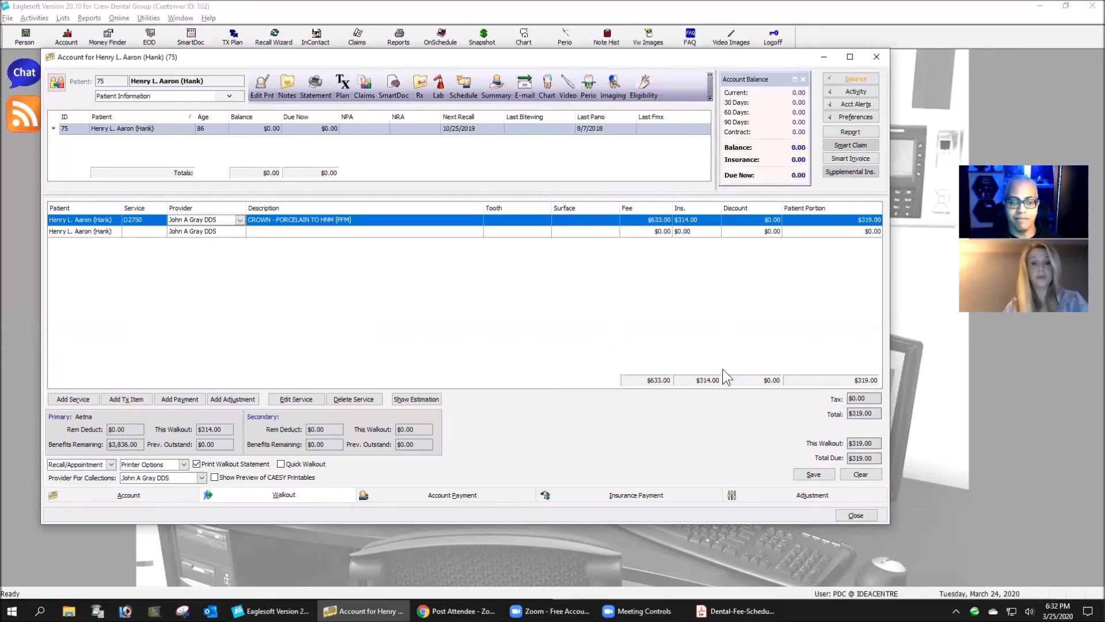
pyautogui.click(875, 57)
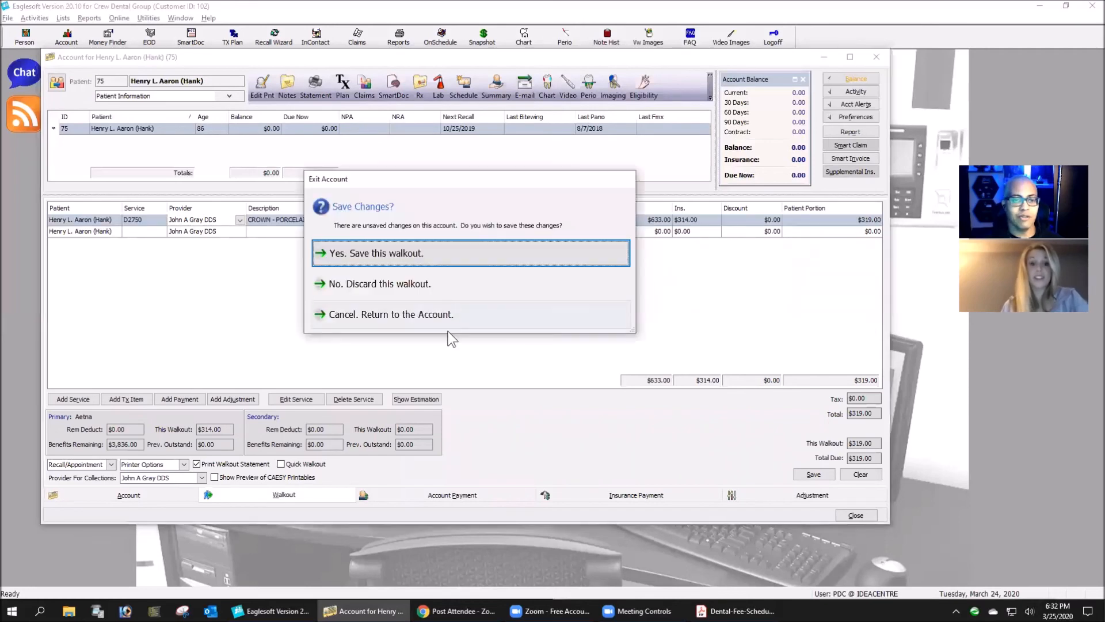
pyautogui.click(454, 294)
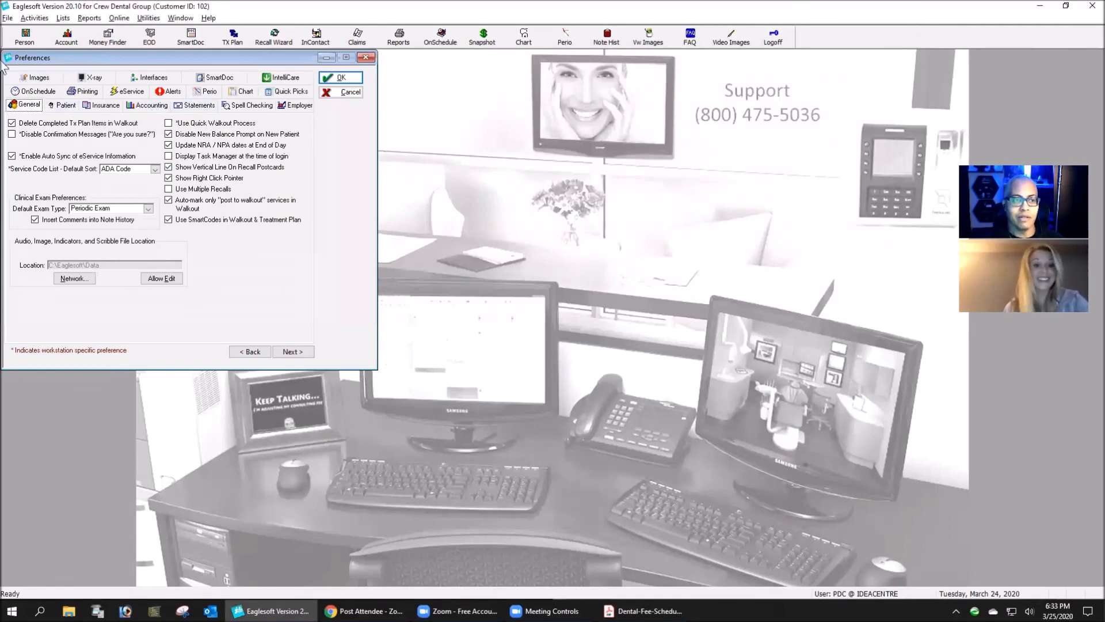
# - Turn Display Standard Fee and Adjust on Walkout and Tx Plan back on in the Accounting preferences and save
pyautogui.click(147, 106)
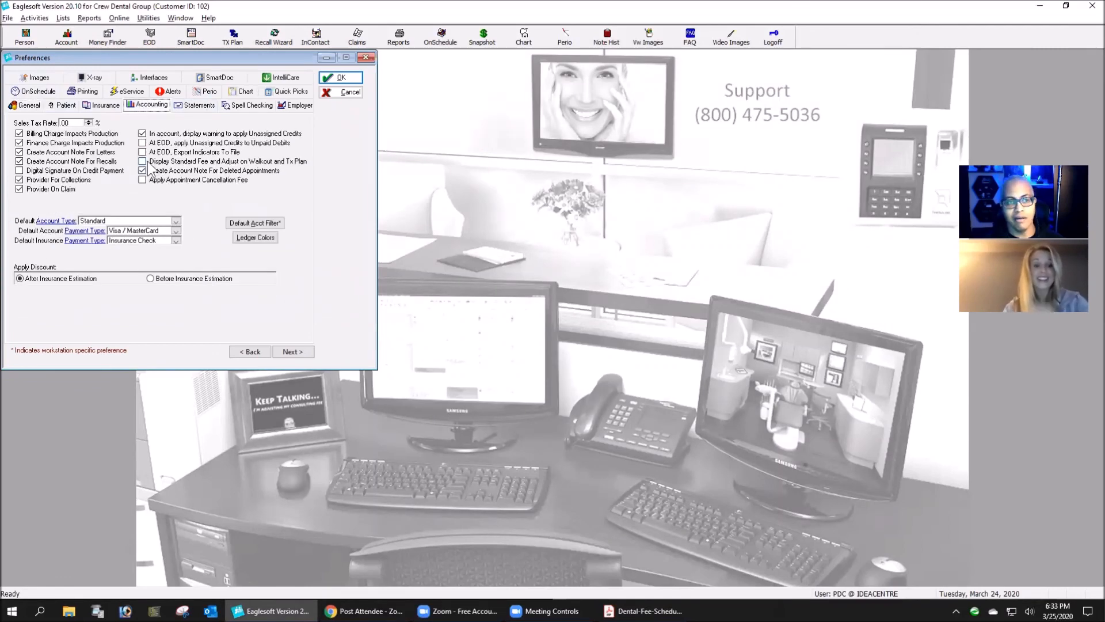
pyautogui.click(142, 162)
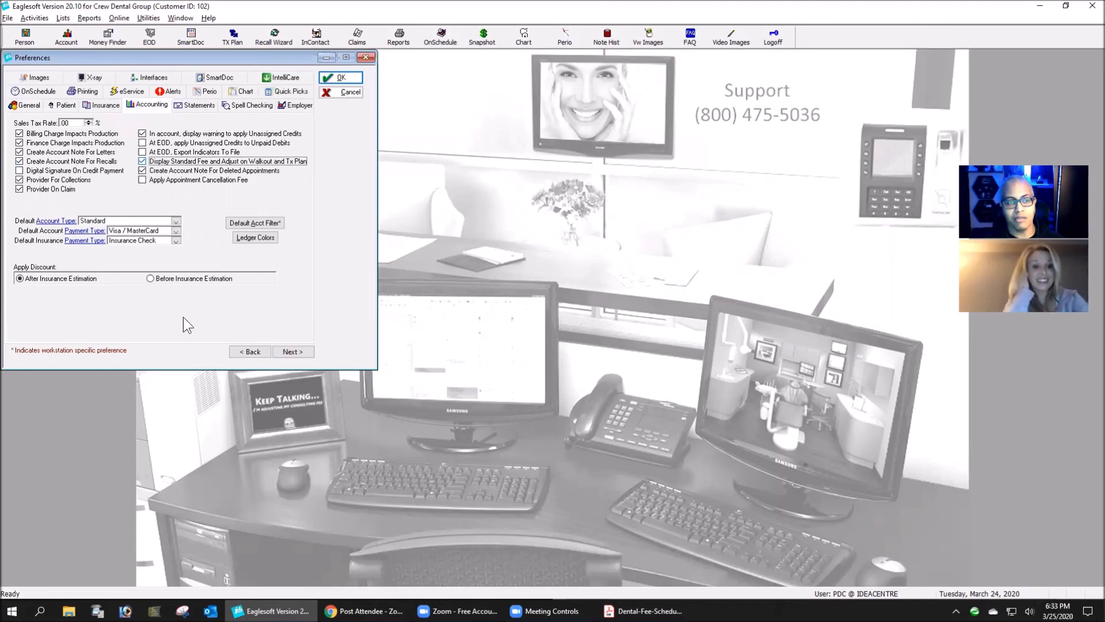
pyautogui.click(341, 78)
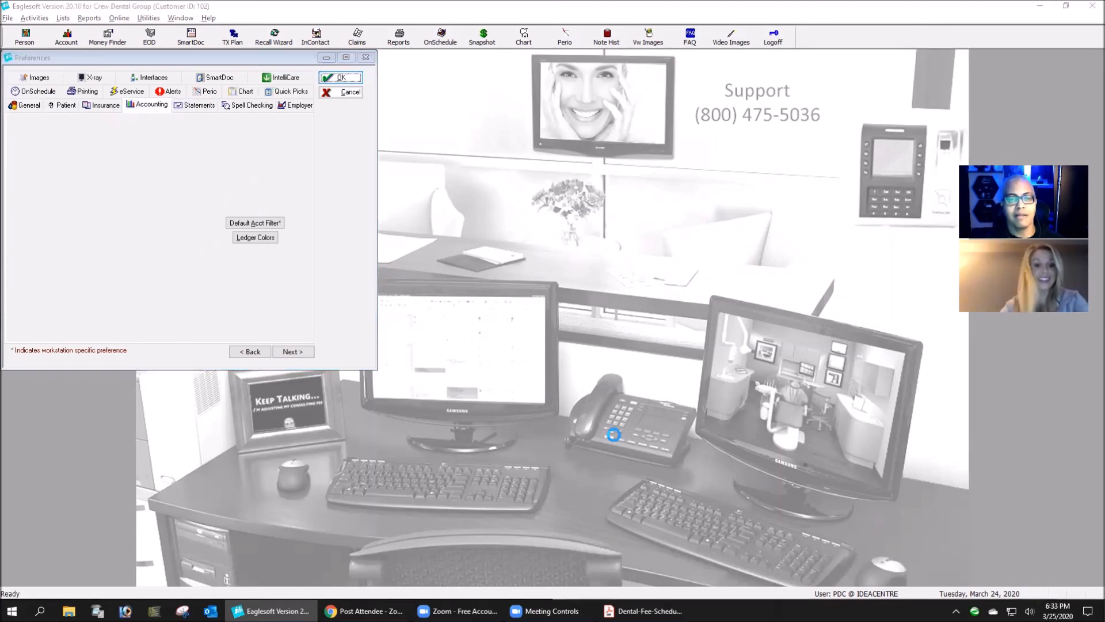
pyautogui.click(637, 340)
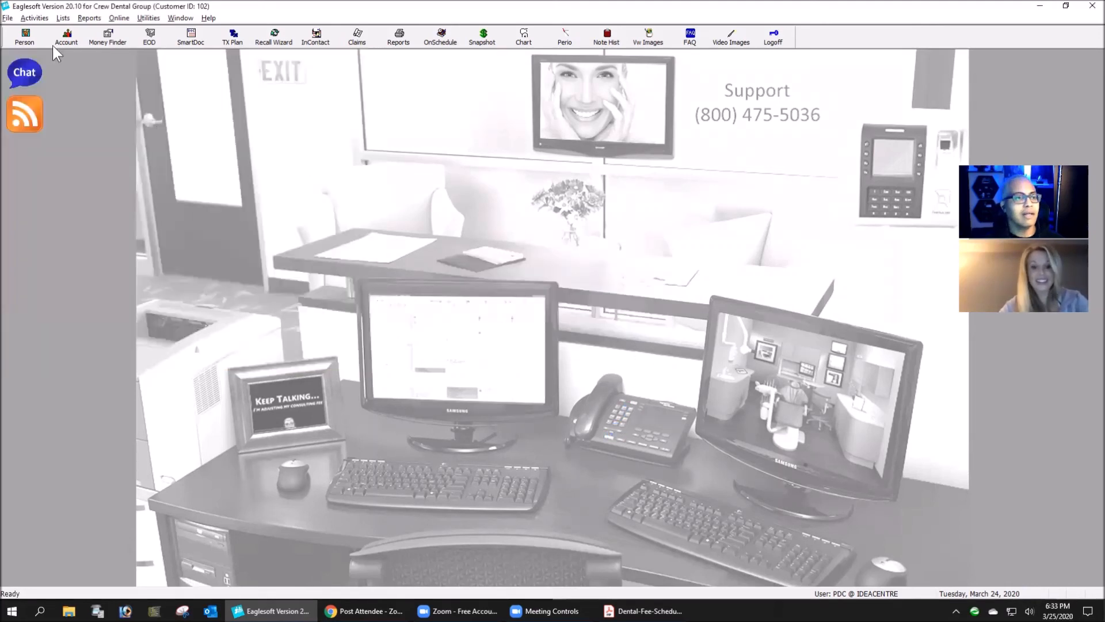
# - Open the account ledger of another patient who has posted services
pyautogui.click(68, 40)
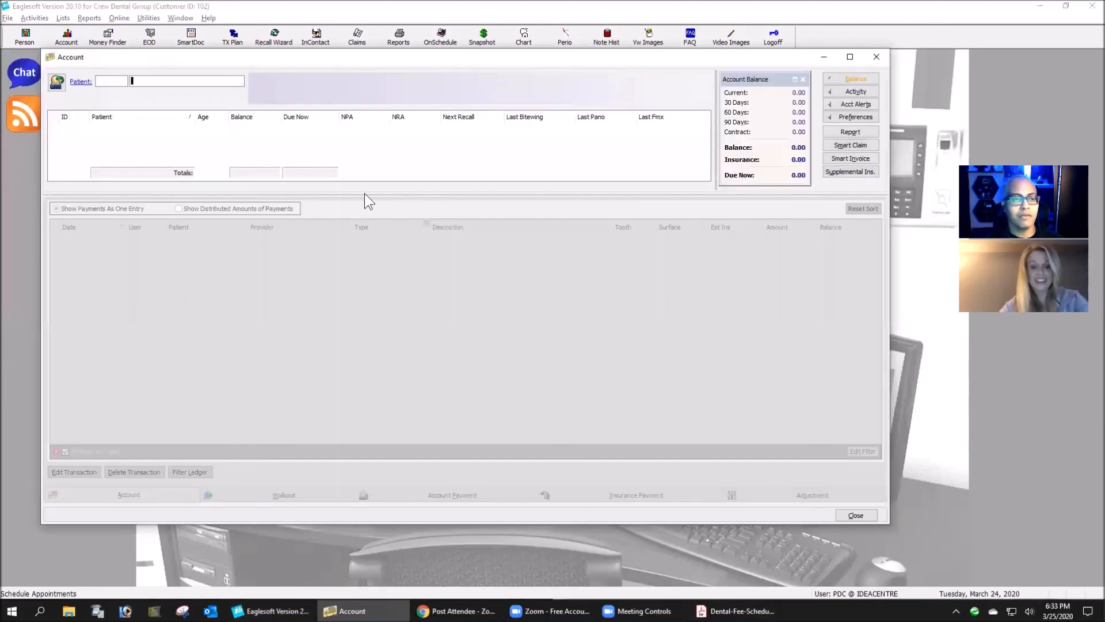
pyautogui.click(80, 81)
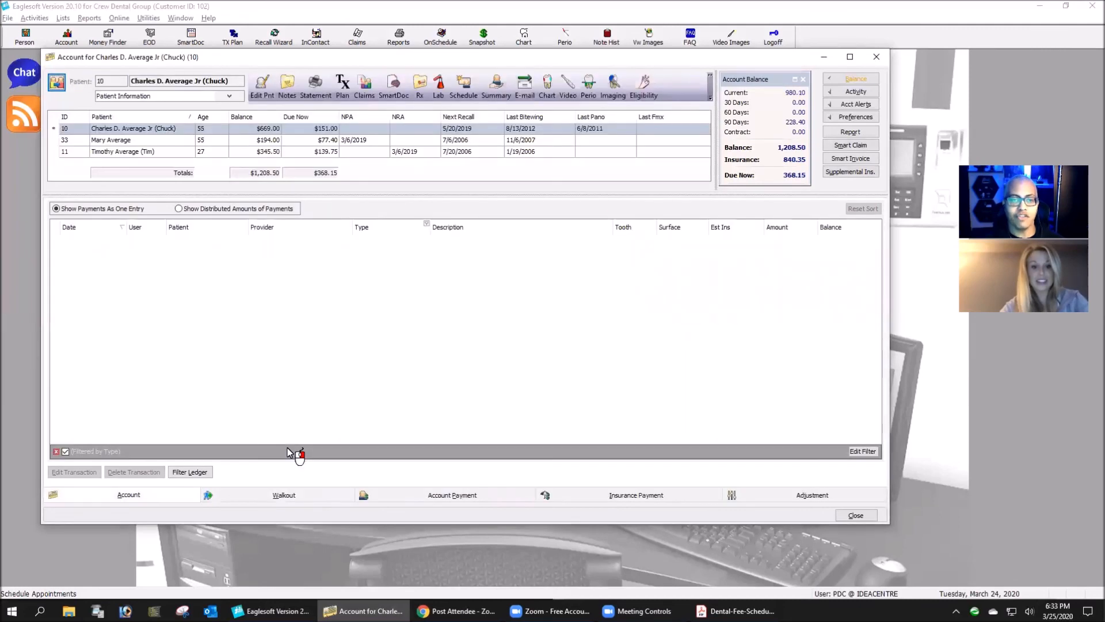
pyautogui.click(610, 269)
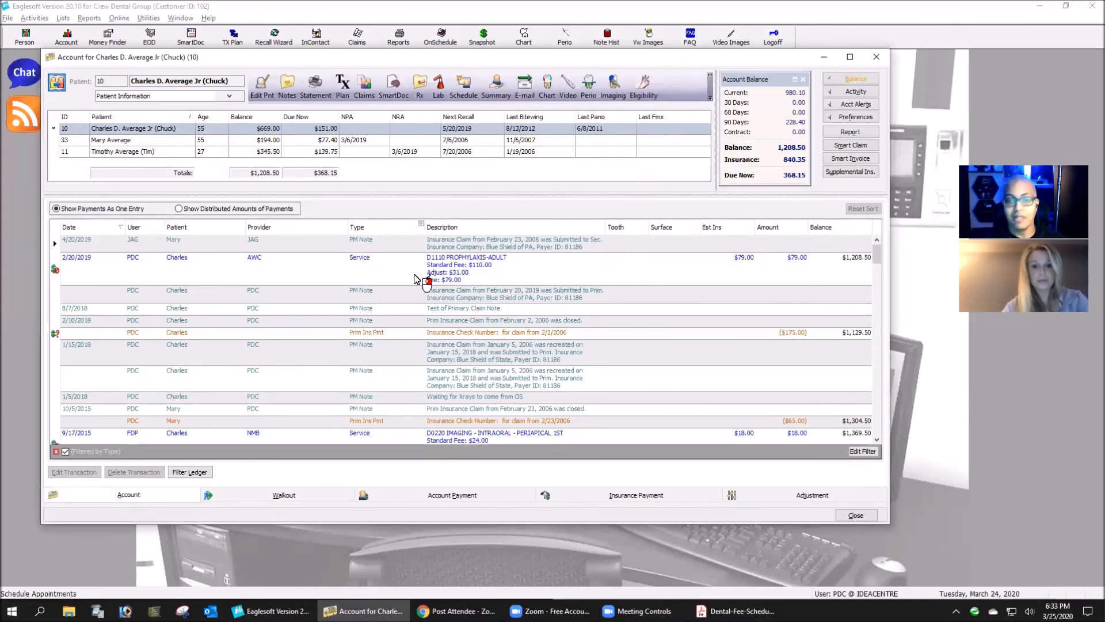
# - Preview a Smart Invoice for the D1110 adult prophylaxis dated 2/20/2019, then close the report preview
pyautogui.click(431, 275)
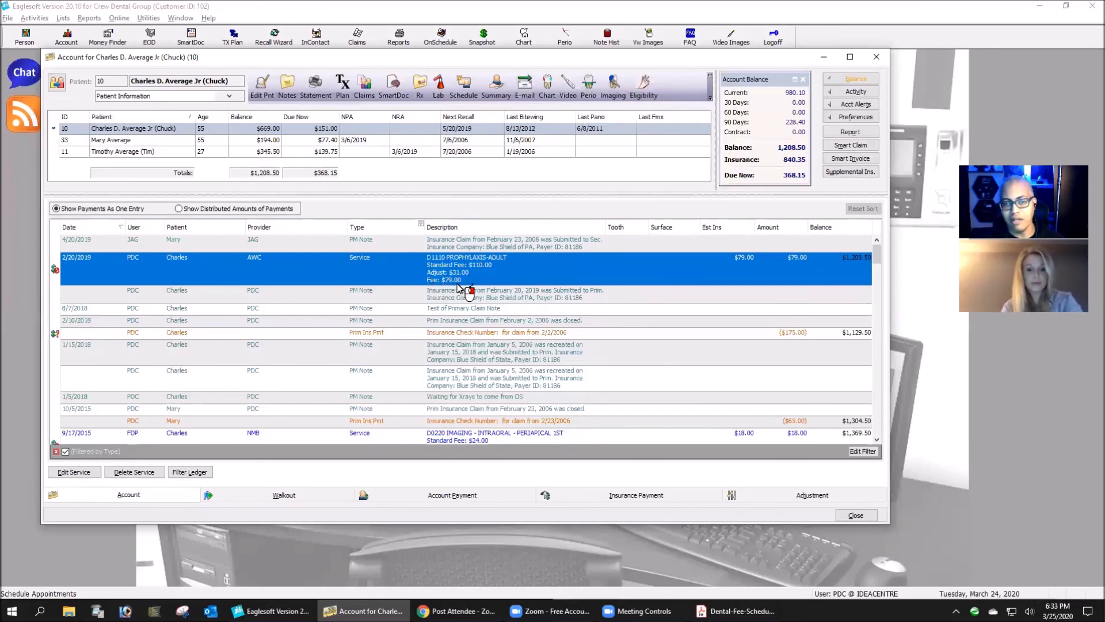
pyautogui.click(863, 157)
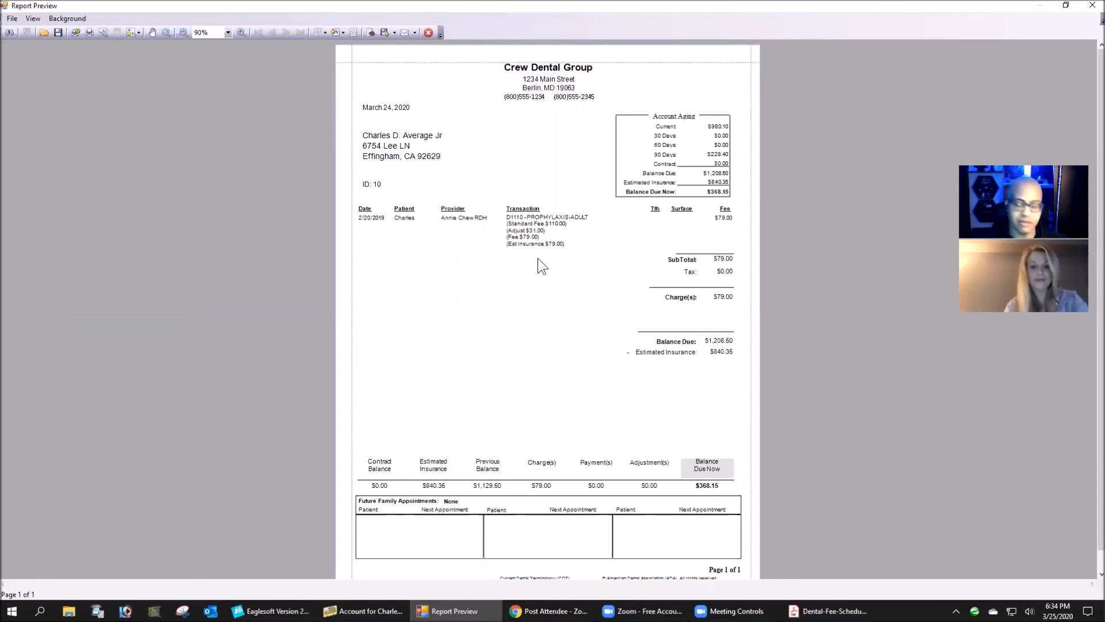
pyautogui.click(428, 33)
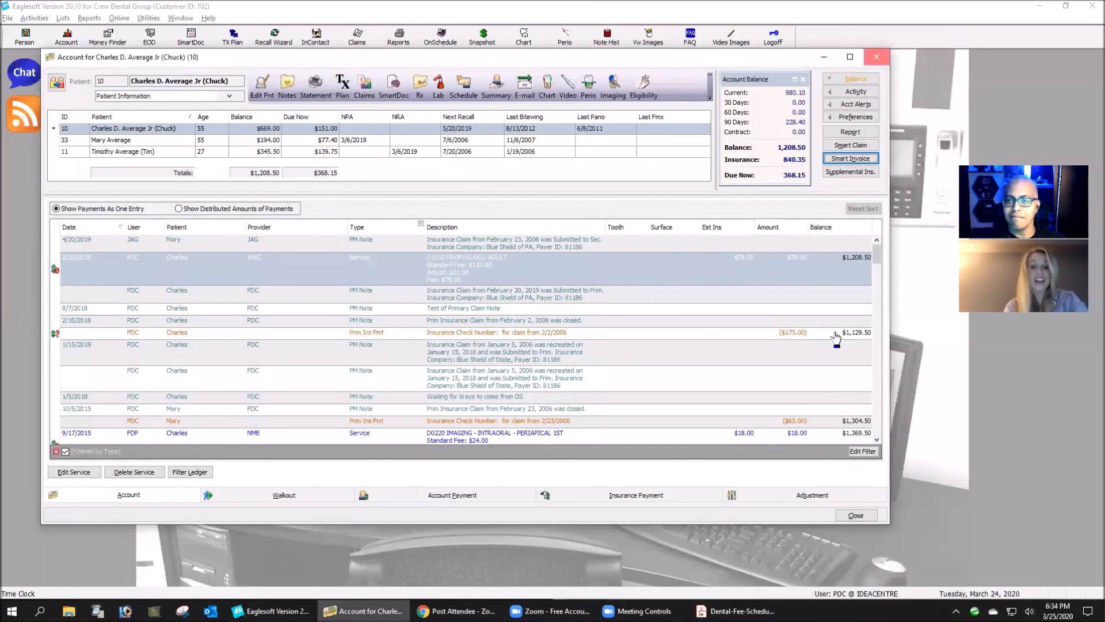